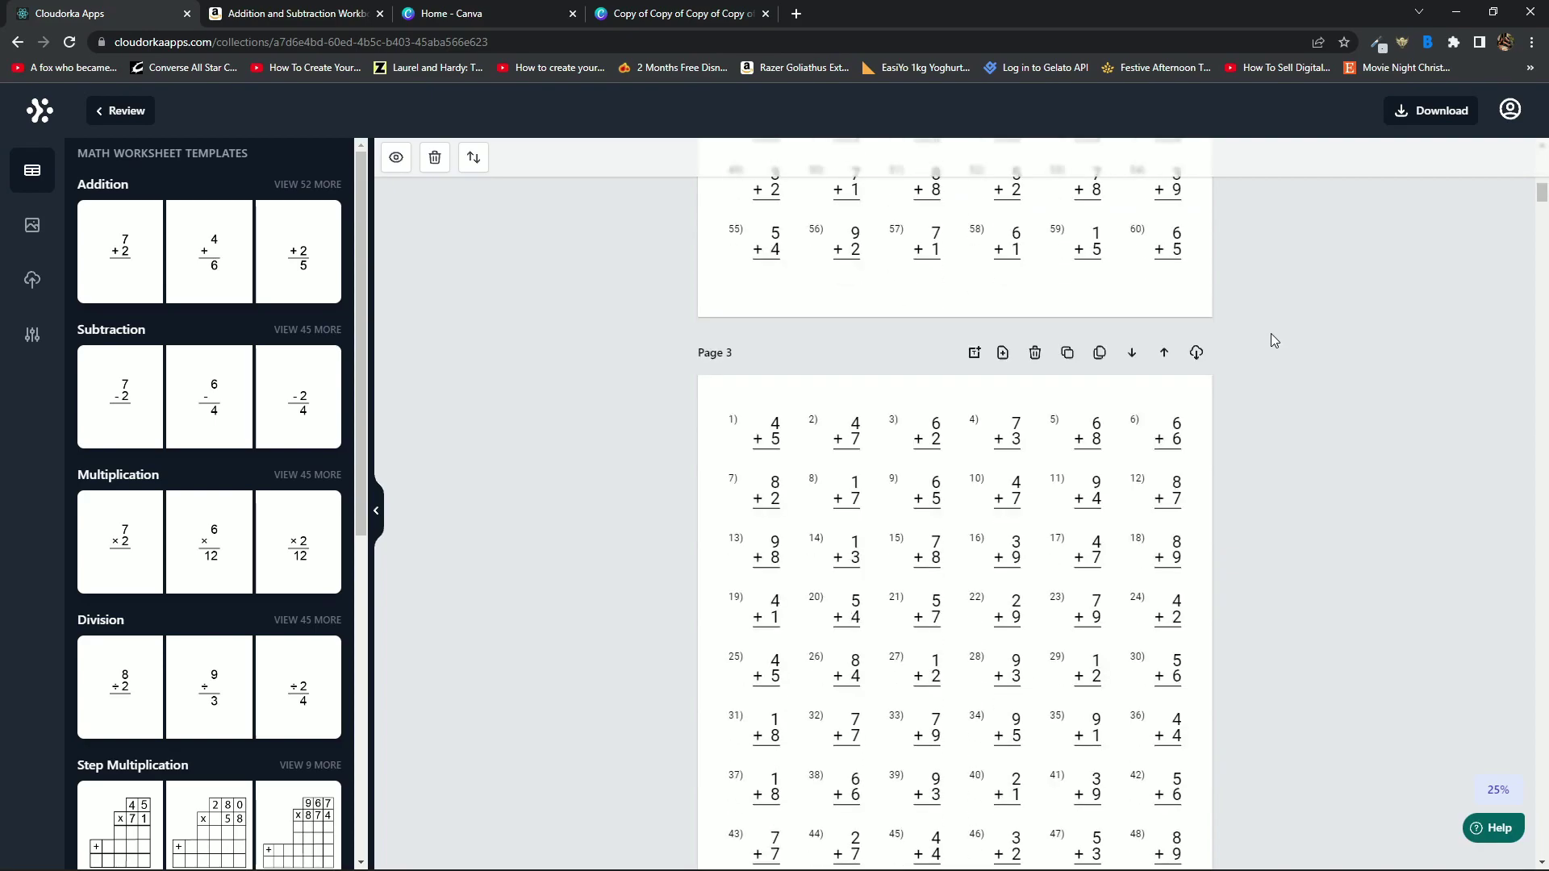
- Shrink the addition worksheet on page 1 and reposition it on the page
scroll(1266, 331, "up", 3)
scroll(1265, 338, "up", 20)
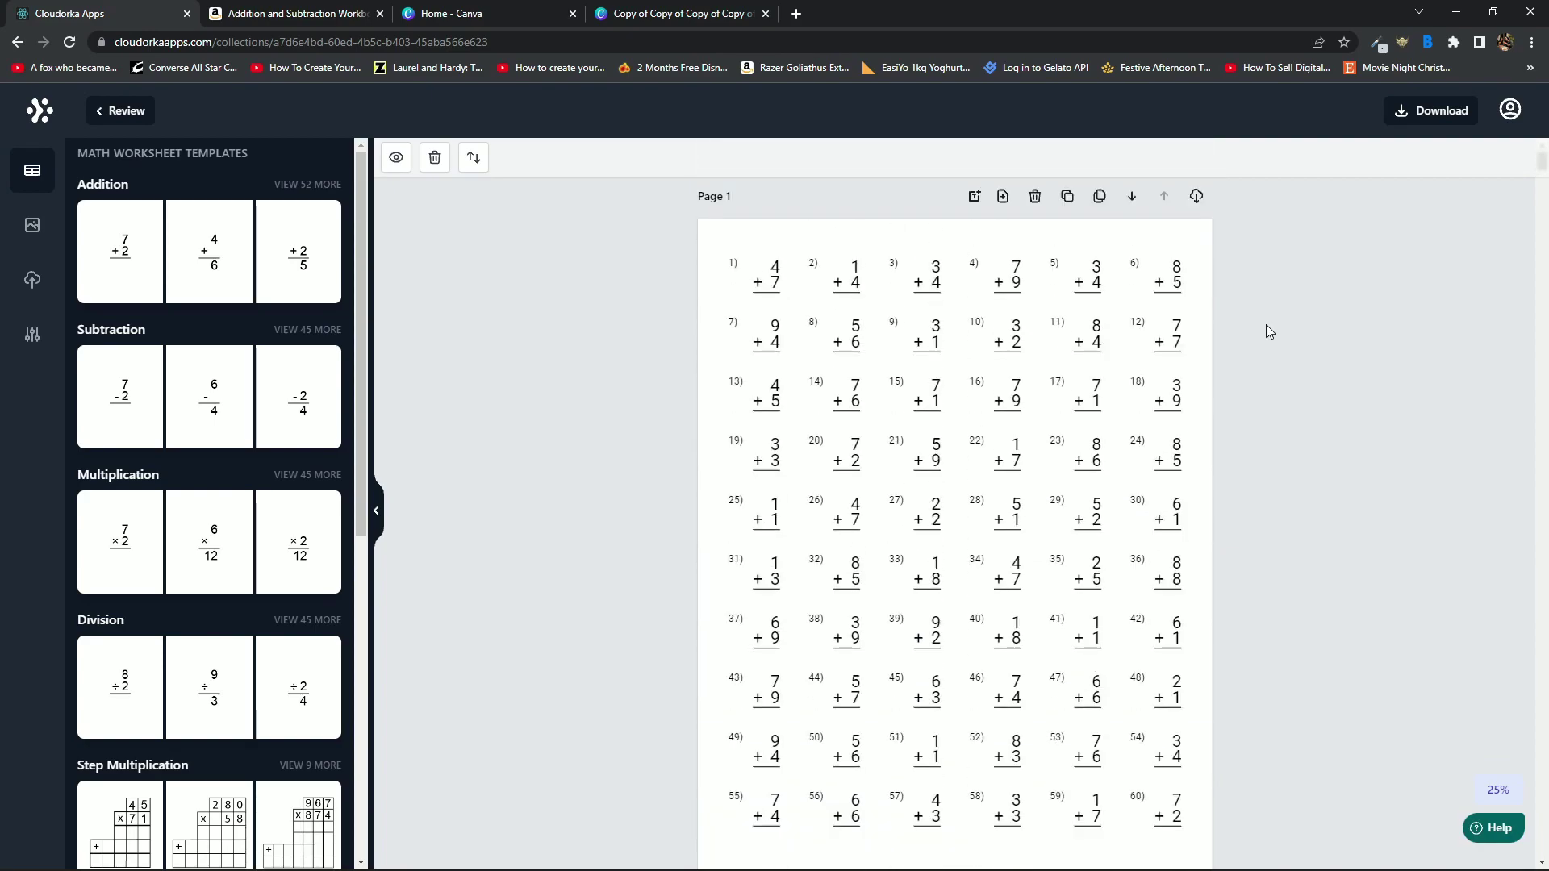
left_click(736, 282)
left_click_drag(728, 258, 773, 315)
mouse_move(973, 388)
left_mouse_down()
mouse_move(955, 384)
mouse_move(954, 359)
mouse_move(949, 378)
left_mouse_up()
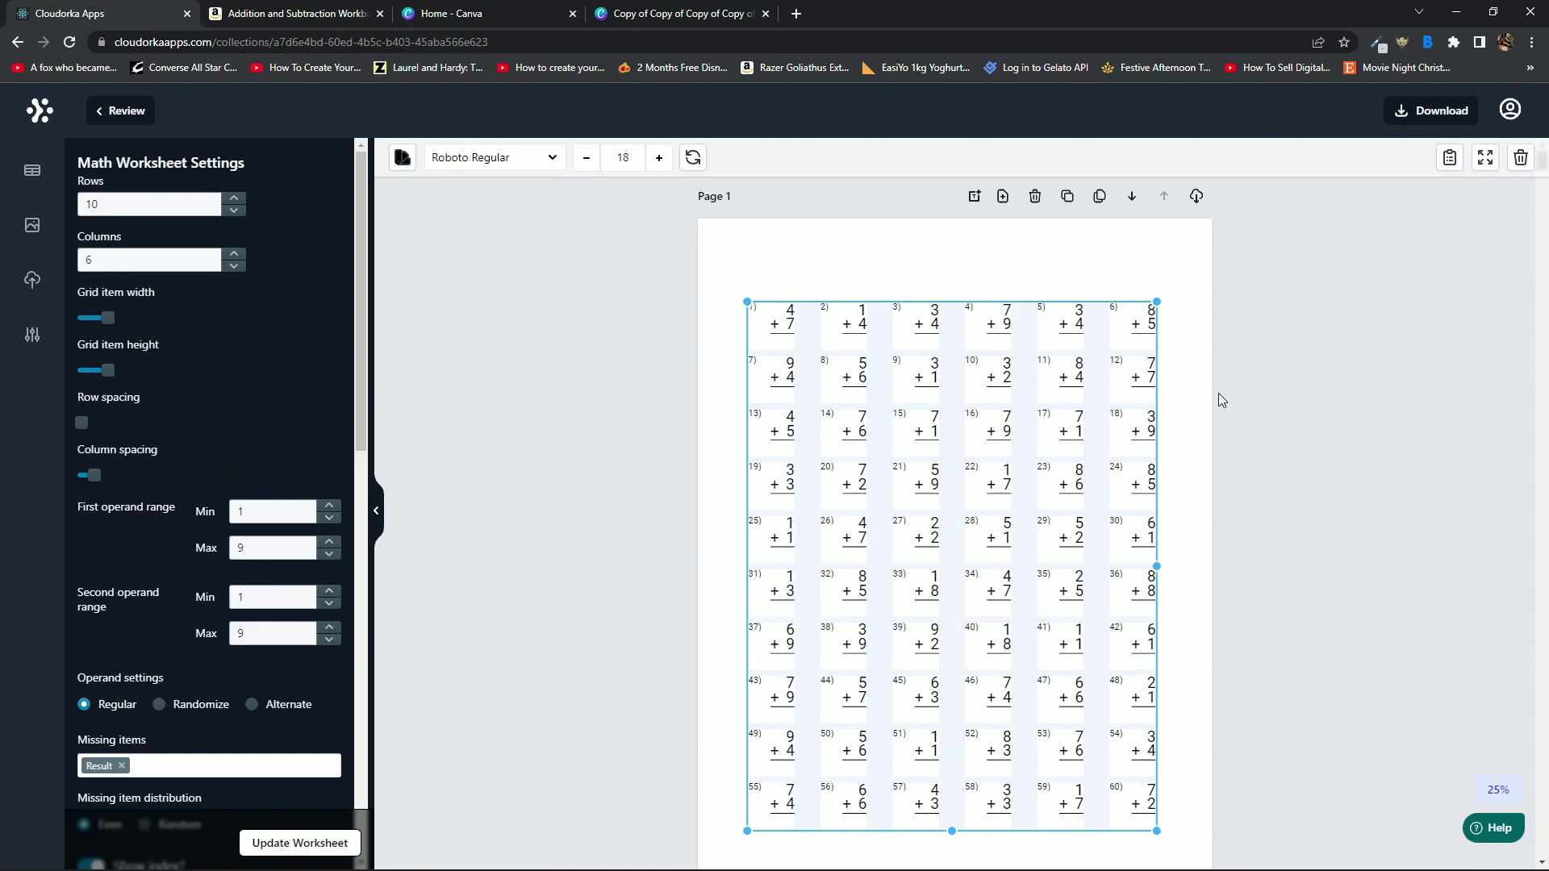
scroll(1202, 408, "down", 2)
scroll(496, 335, "up", 2)
- Replace the addition worksheet on page 1 with the division design whose first number is missing
left_click(33, 171)
left_click(334, 194)
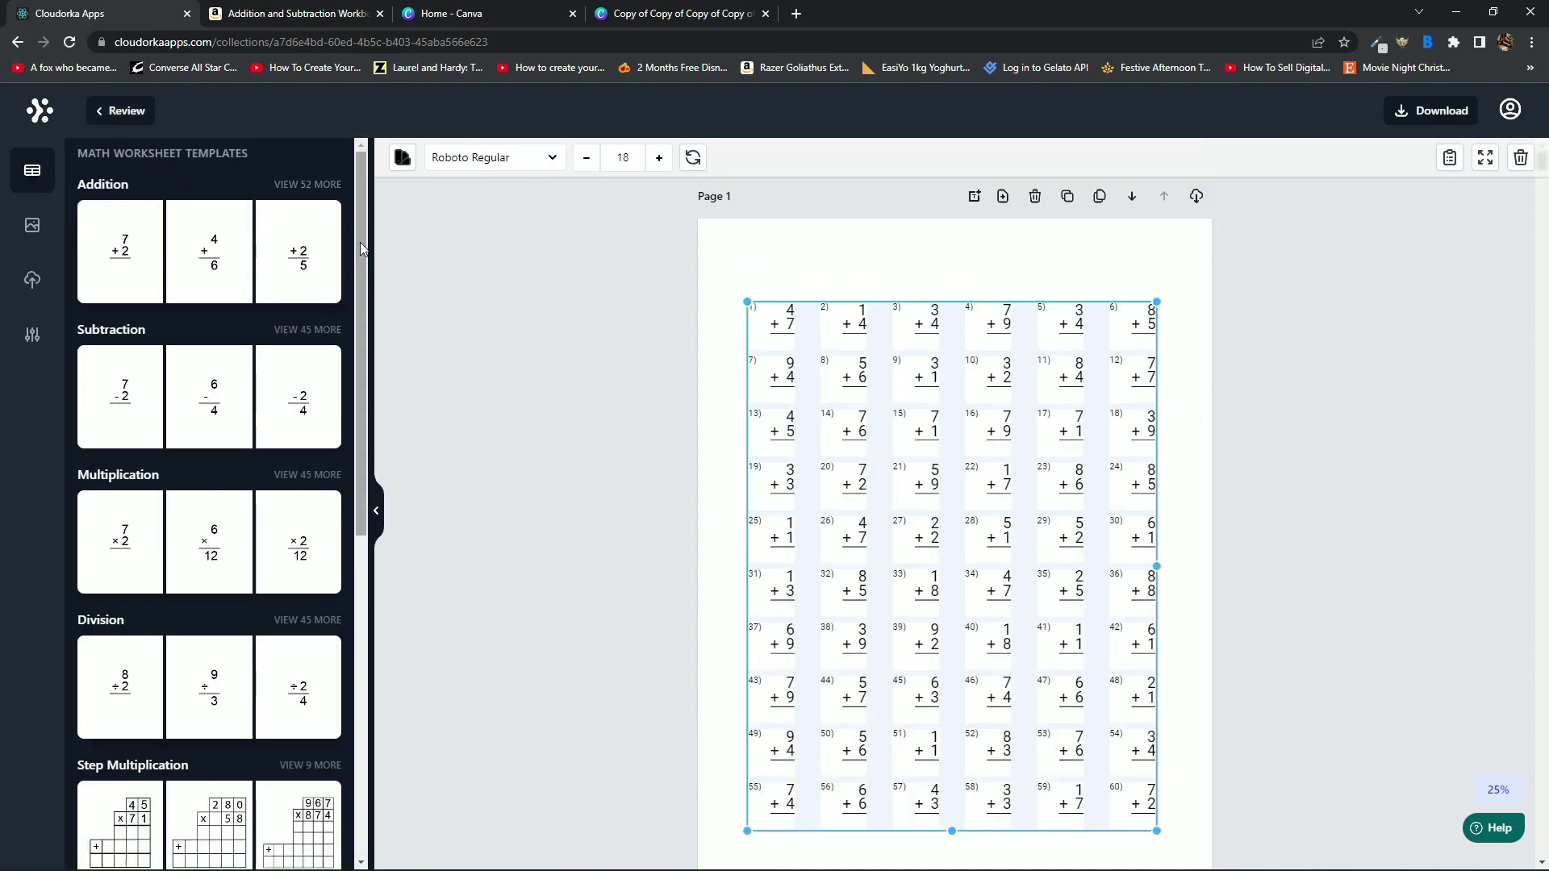
scroll(242, 404, "down", 2)
left_click(1304, 376)
left_click(1100, 432)
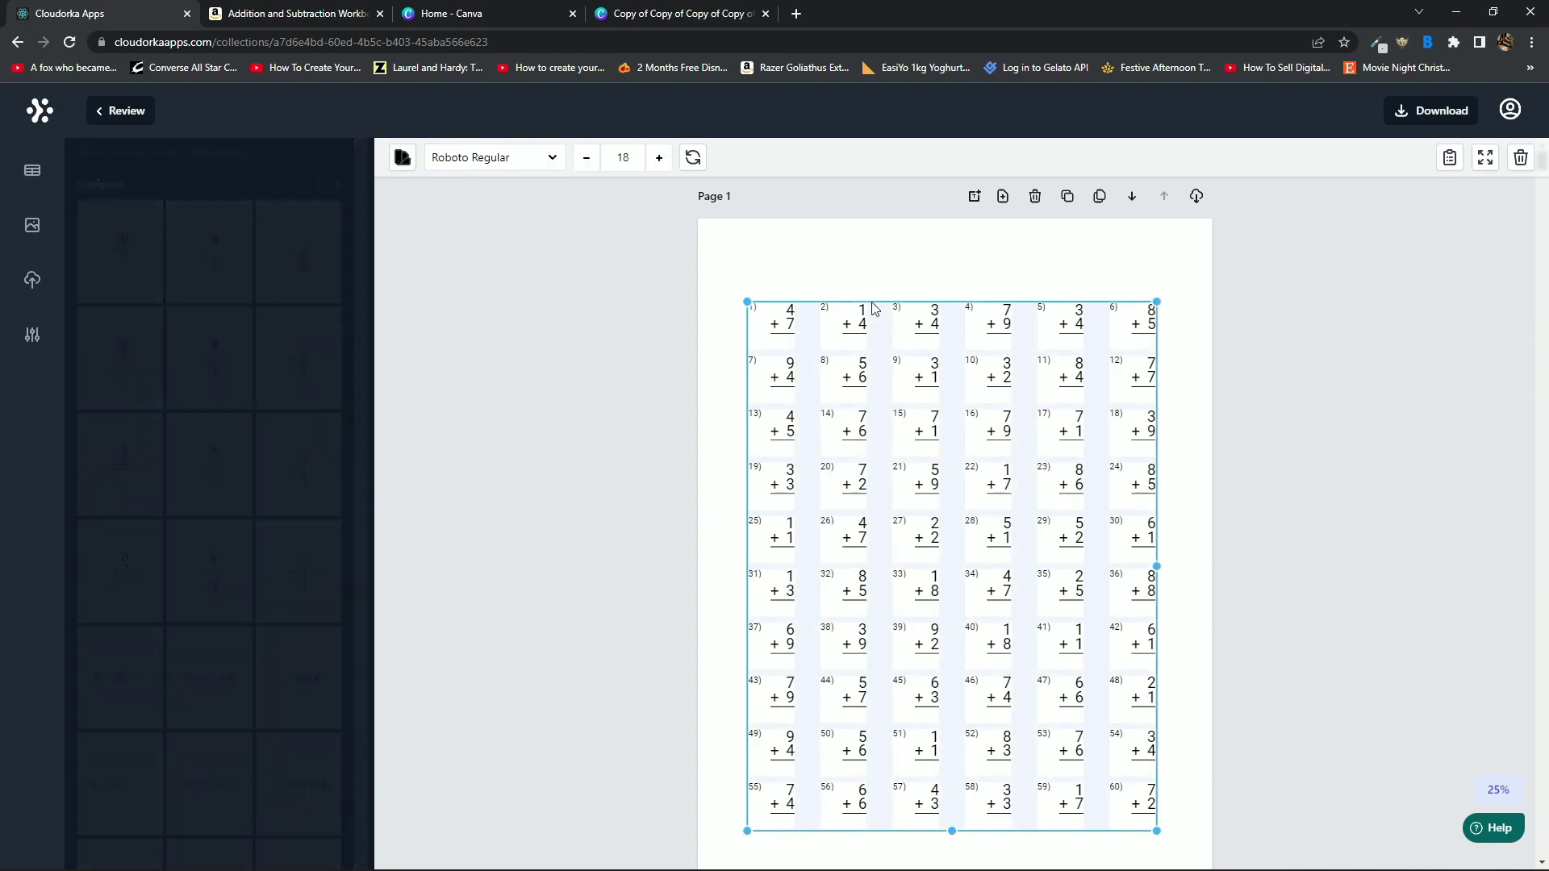
left_click(579, 271)
left_click(966, 395)
key("Delete")
left_click(281, 272)
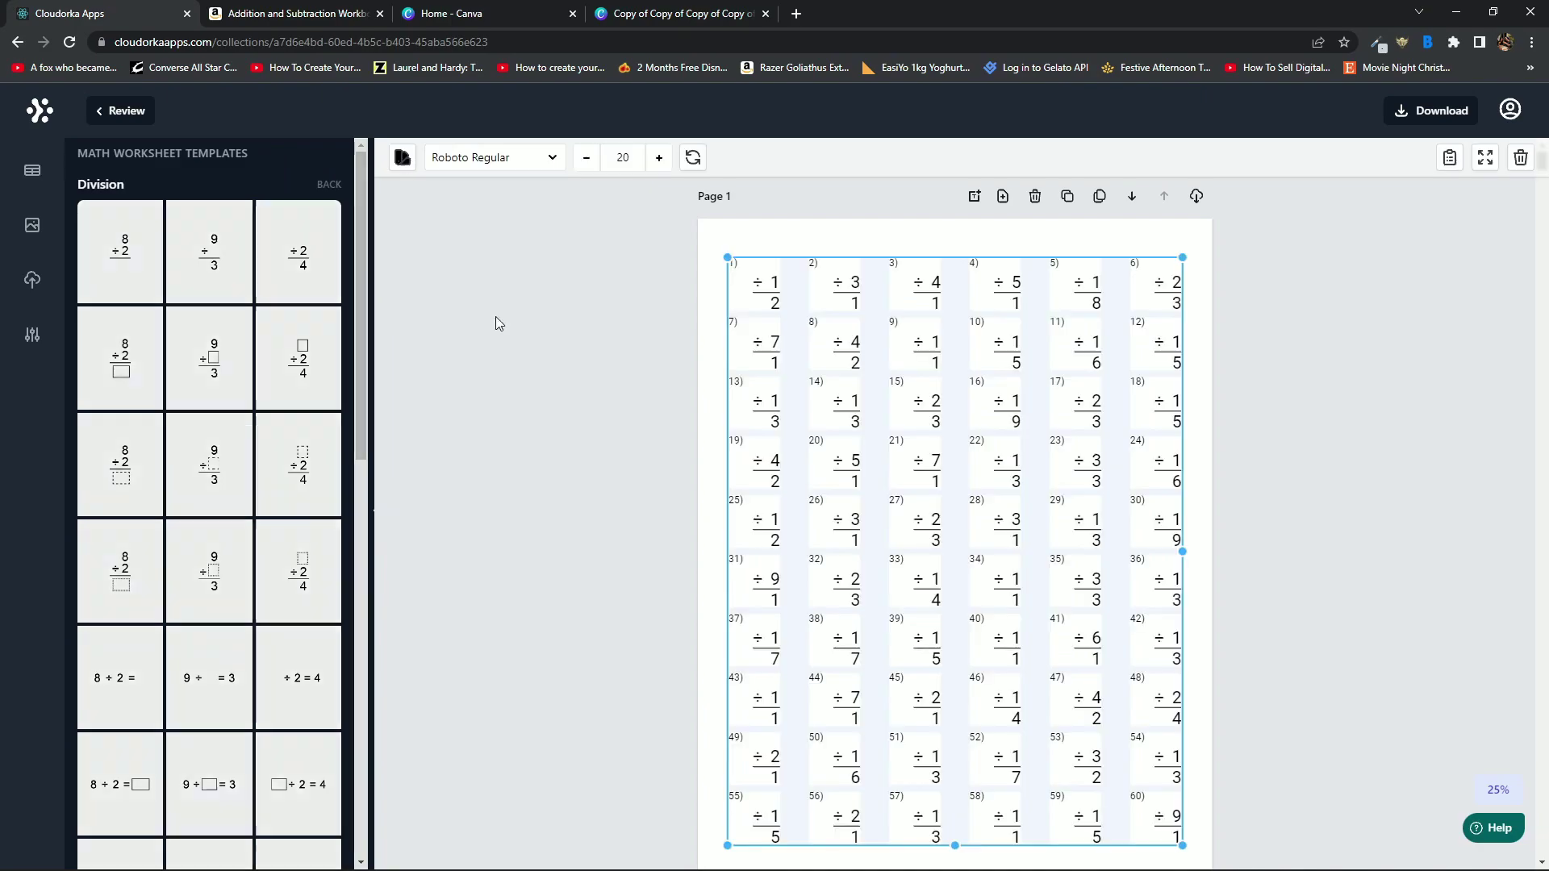
- Regenerate the data of the addition worksheet on page 2 several times
left_click(1270, 406)
scroll(1186, 379, "down", 8)
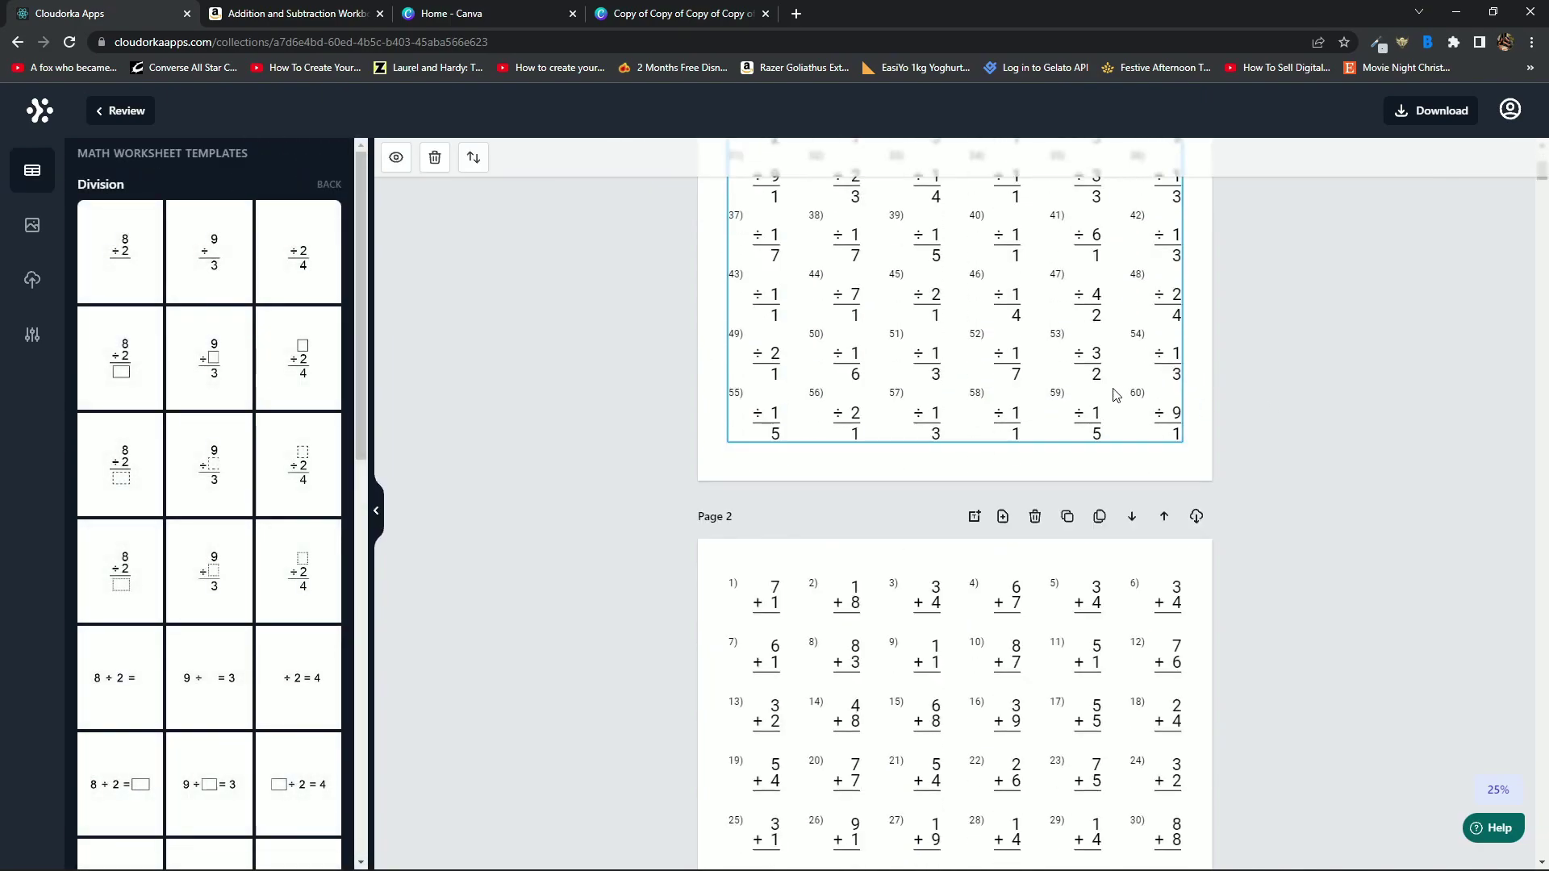
left_click(1063, 401)
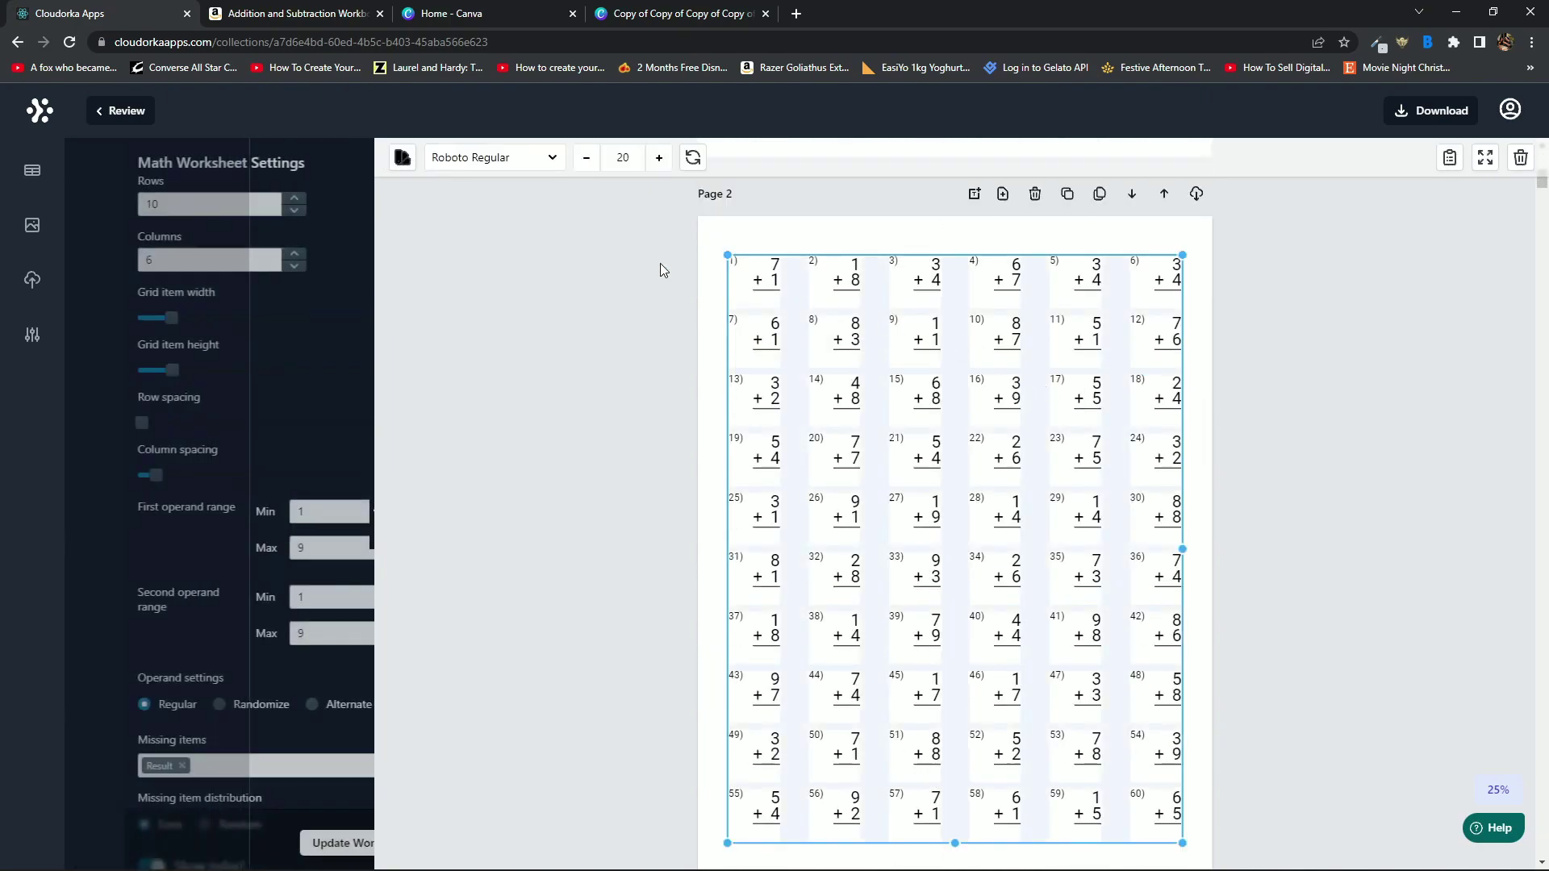
left_click(692, 157)
left_click(692, 159)
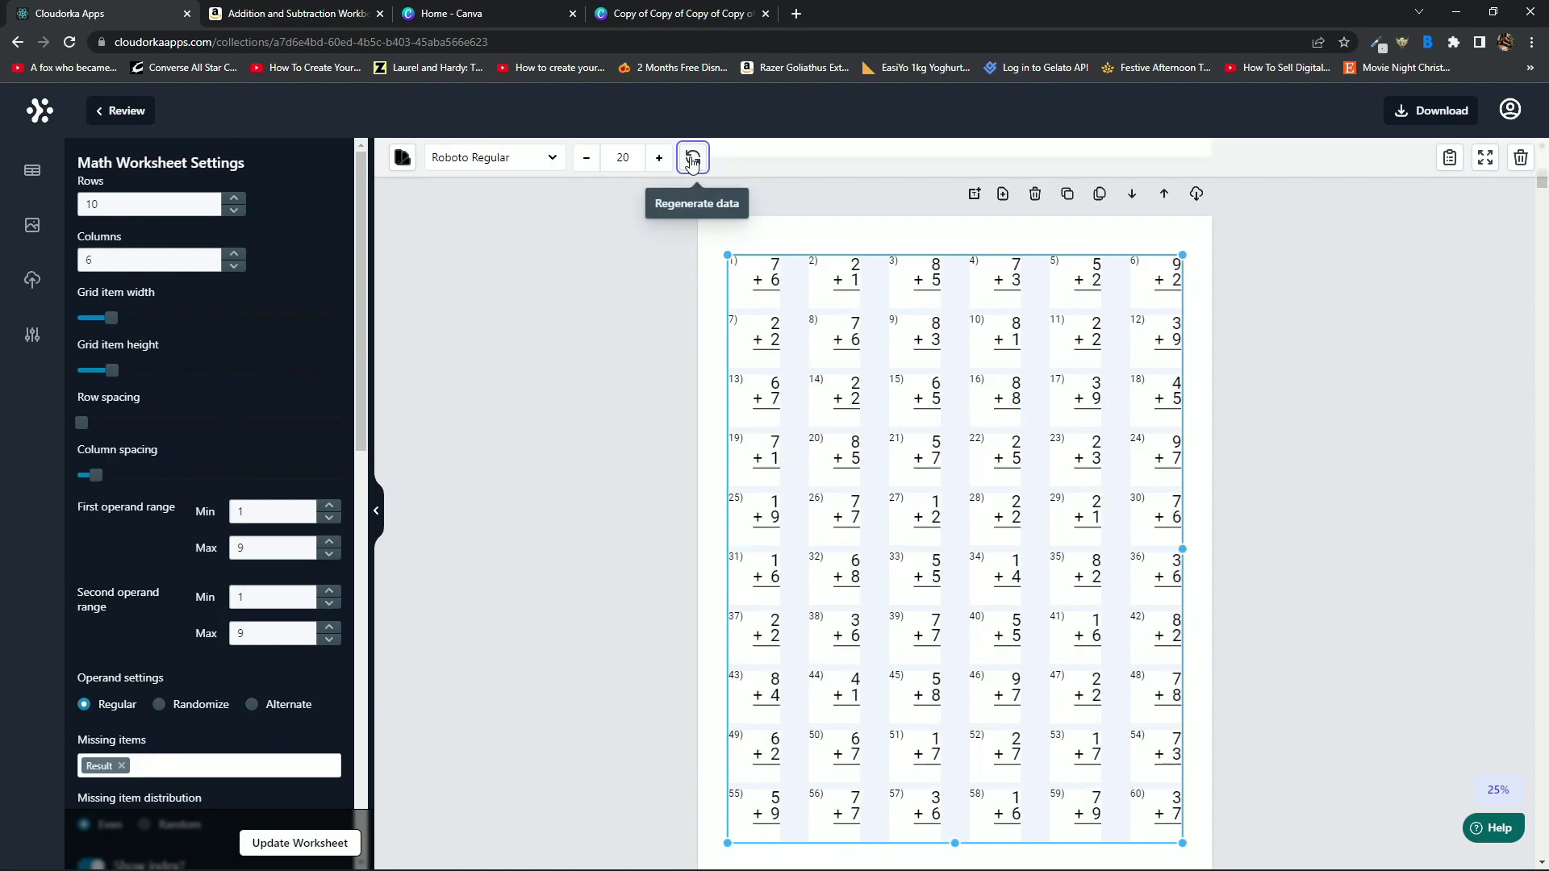
left_click(692, 159)
left_click(693, 159)
left_click(692, 159)
left_click(692, 159)
- Look through the addition worksheets from page 3 to page 9
scroll(915, 471, "down", 5)
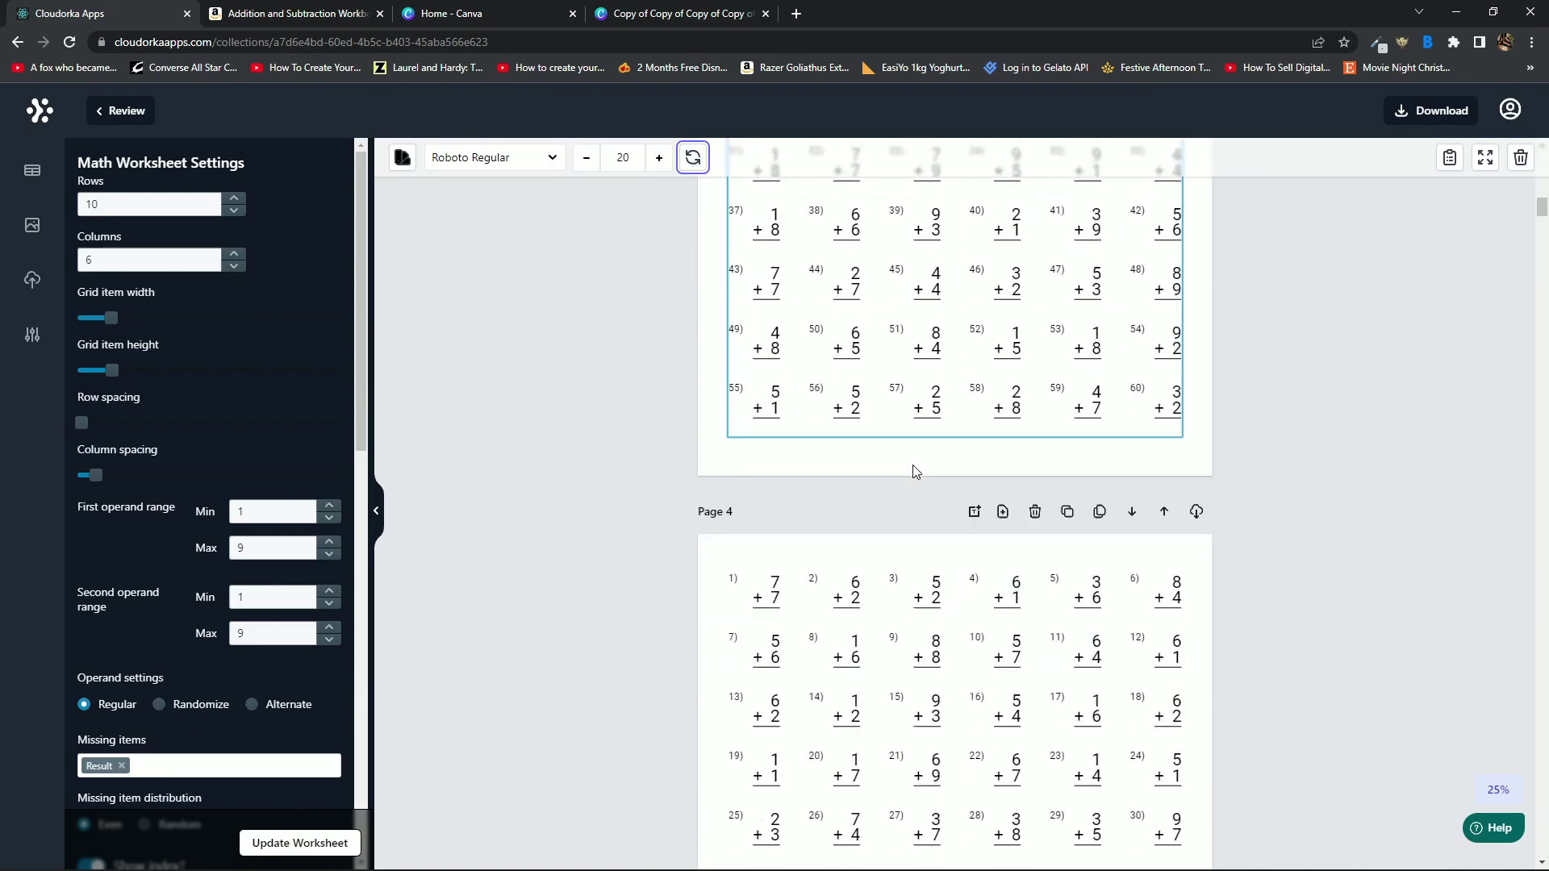
scroll(915, 471, "down", 4)
left_click(915, 472)
scroll(894, 390, "down", 5)
scroll(893, 390, "down", 20)
scroll(898, 406, "down", 15)
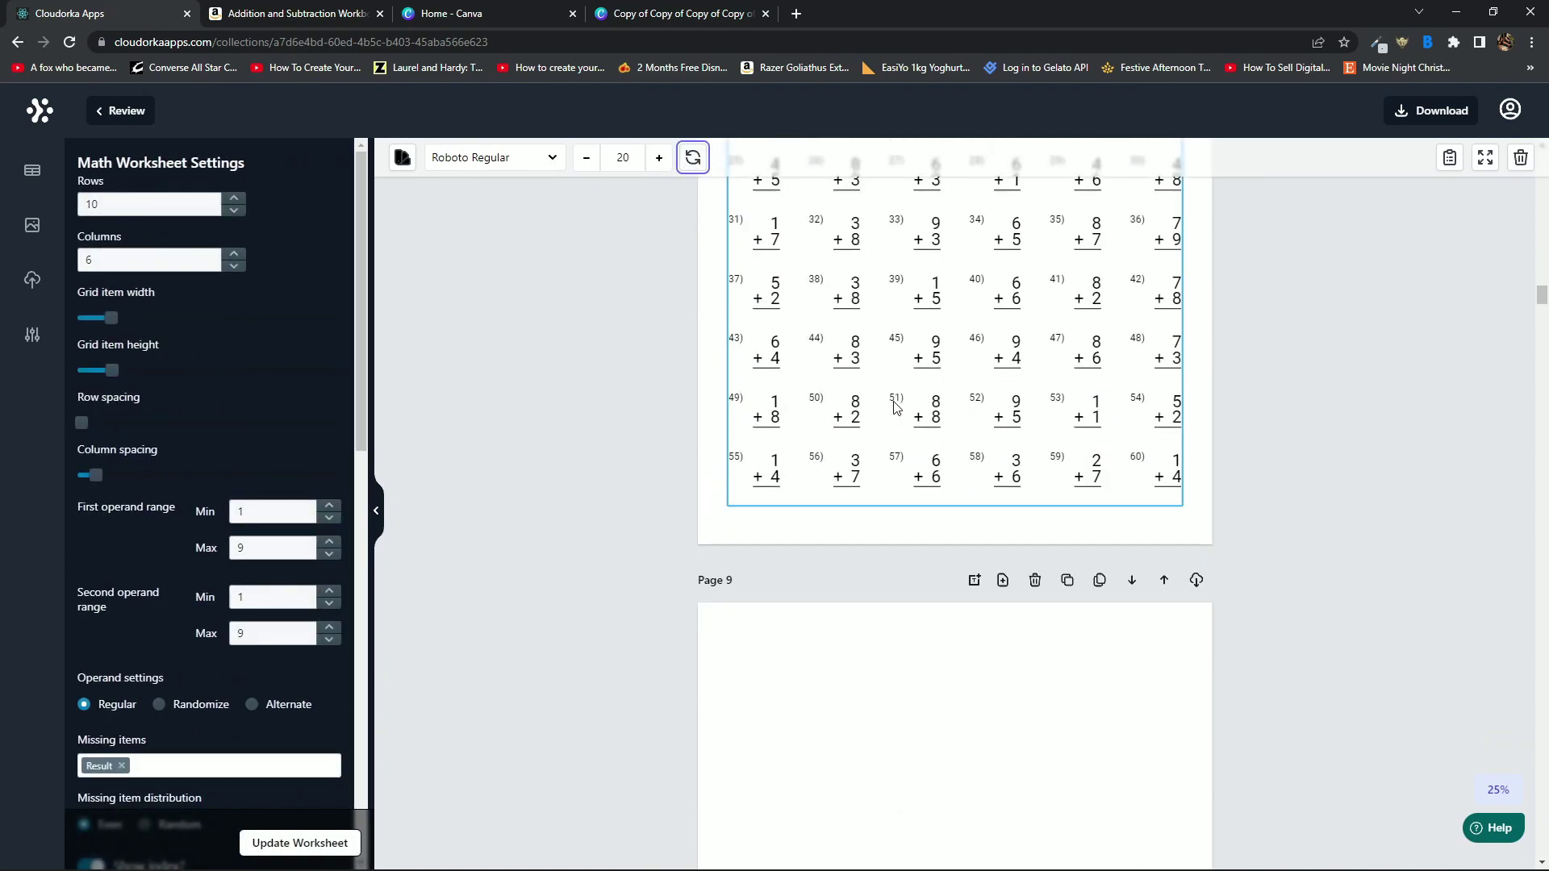
left_click(710, 323)
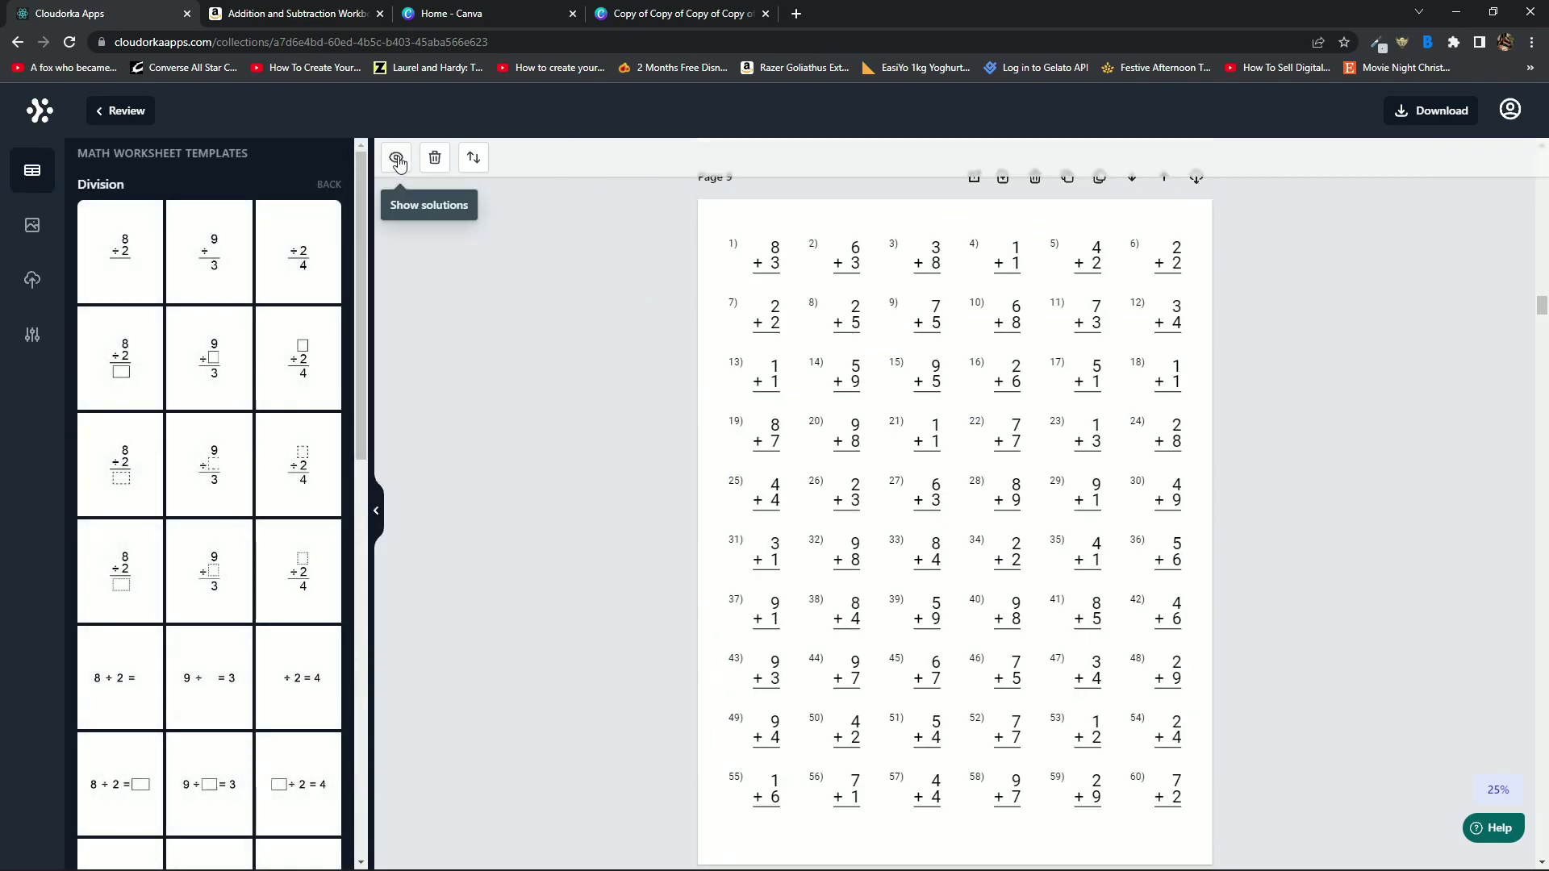
- Replace the worksheet on page 11 with the multiple-choice clock-reading worksheet
scroll(878, 470, "down", 15)
left_click(867, 467)
key("Delete")
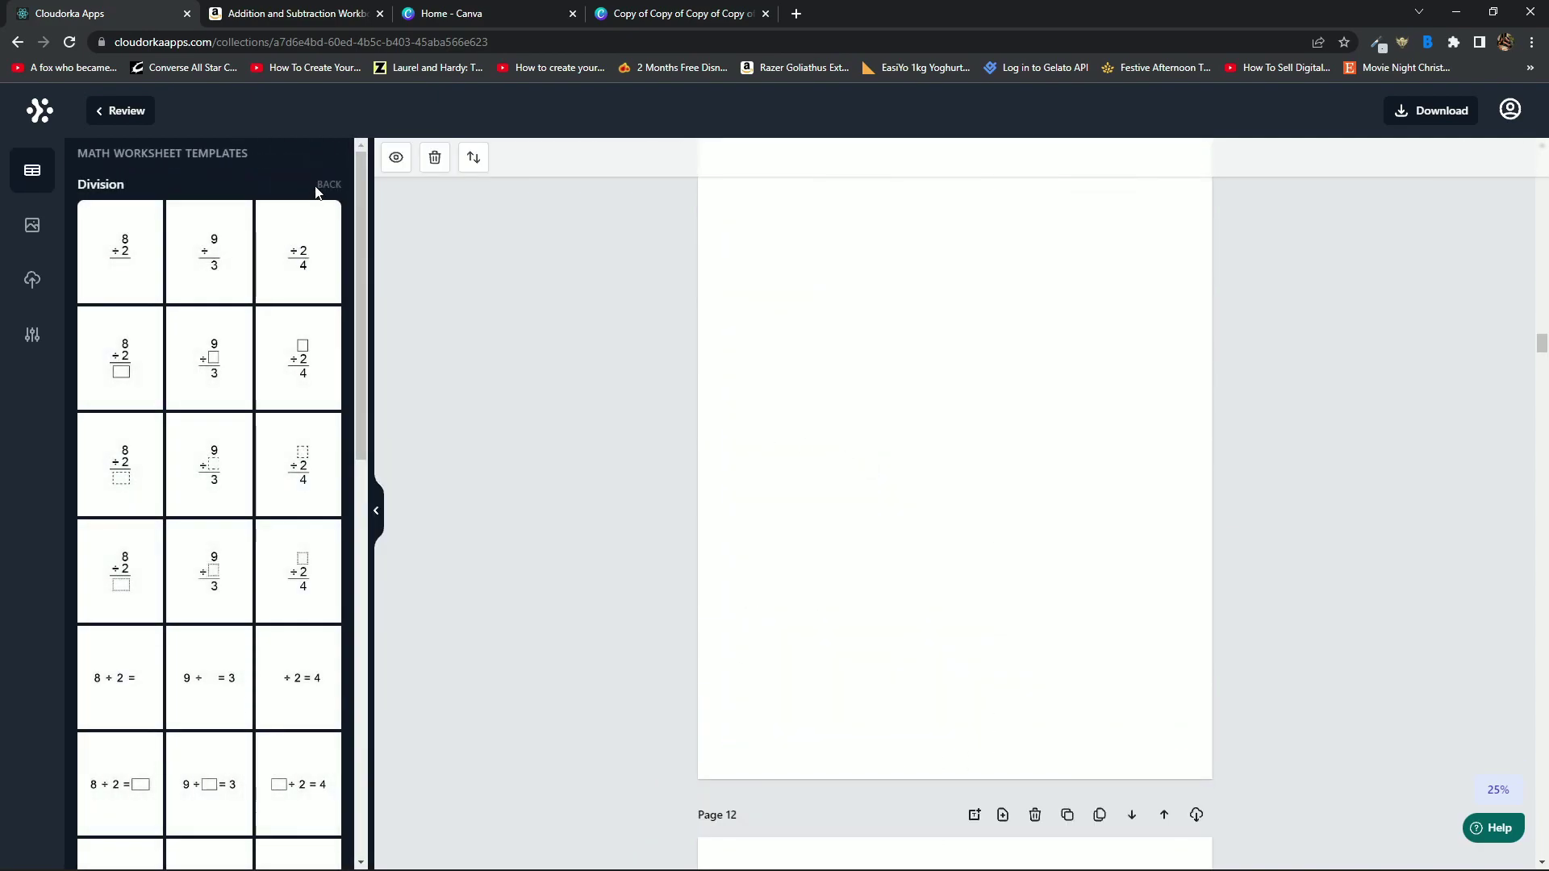
left_click(329, 185)
scroll(282, 557, "down", 3)
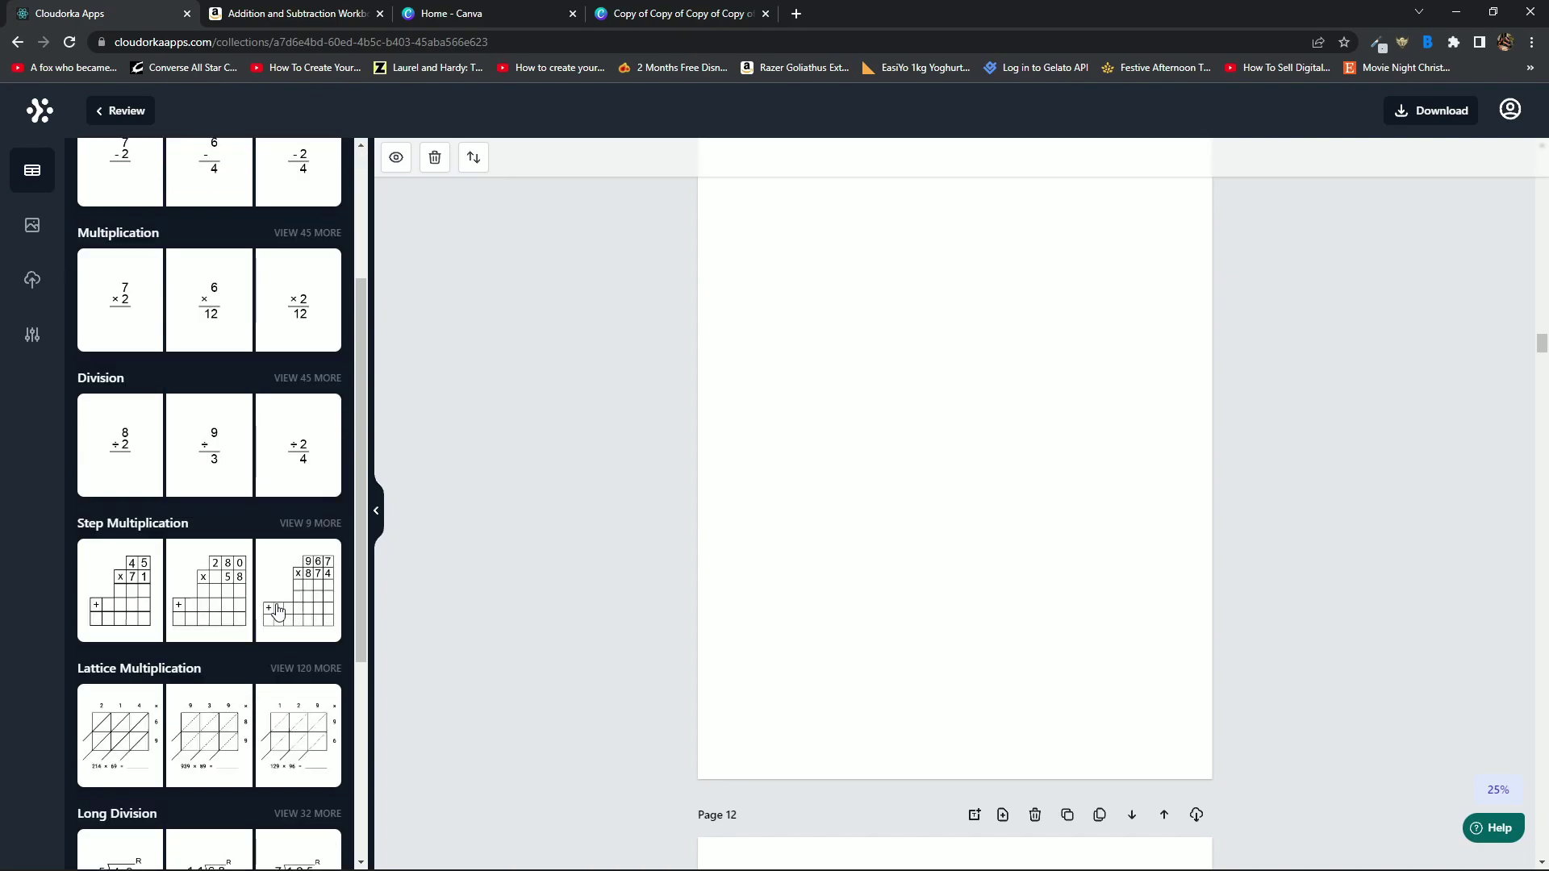
scroll(283, 621, "down", 5)
left_click(300, 642)
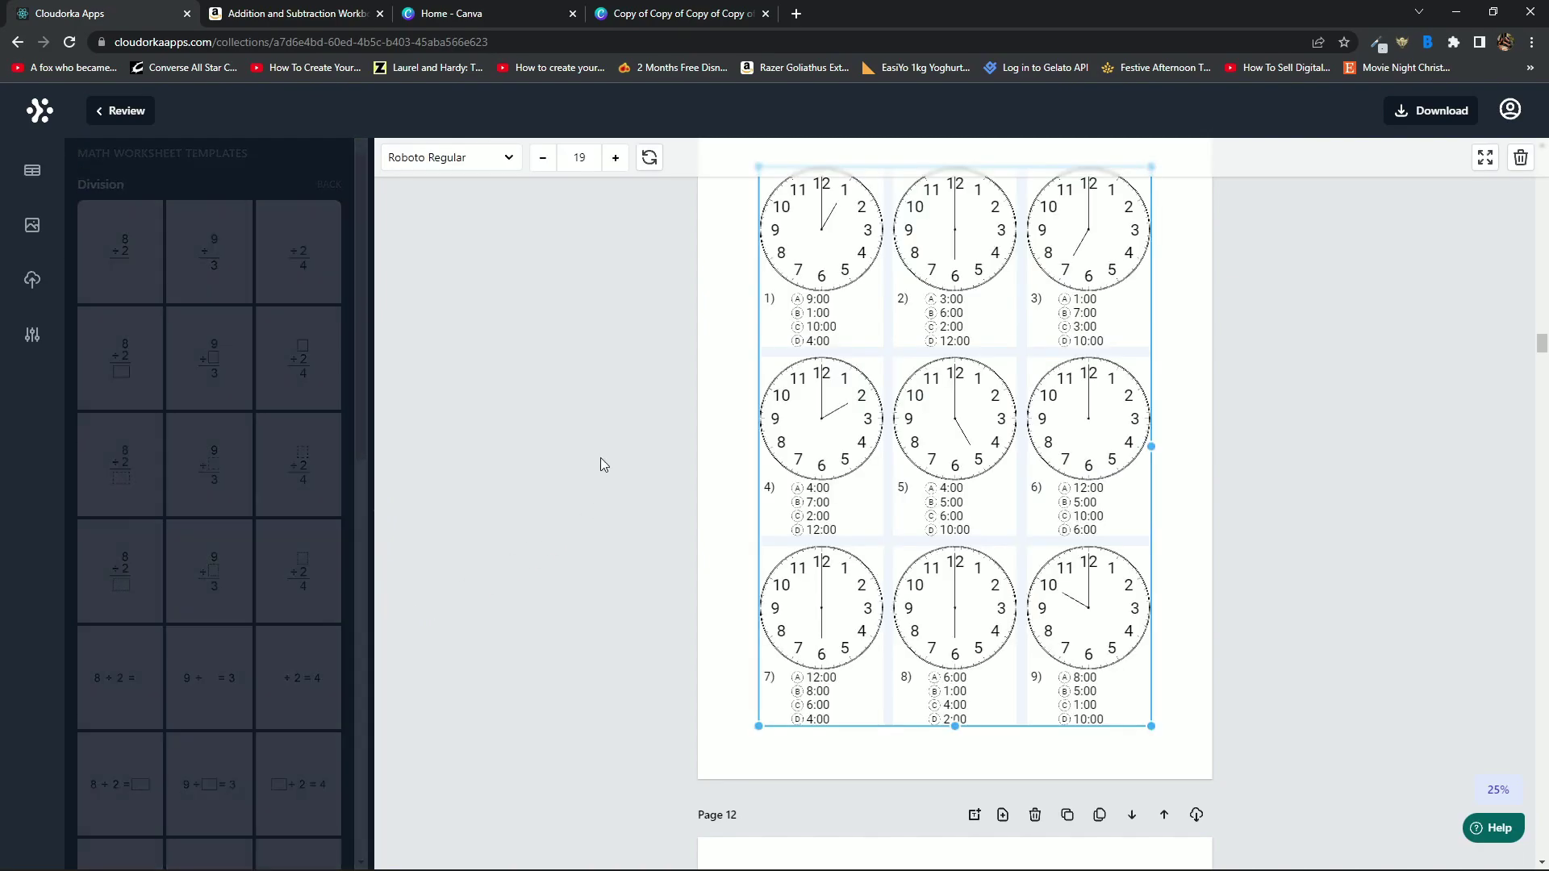
- Review the remaining worksheet pages after page 11 and set the page zoom to 10%
scroll(613, 432, "up", 8)
scroll(622, 437, "down", 20)
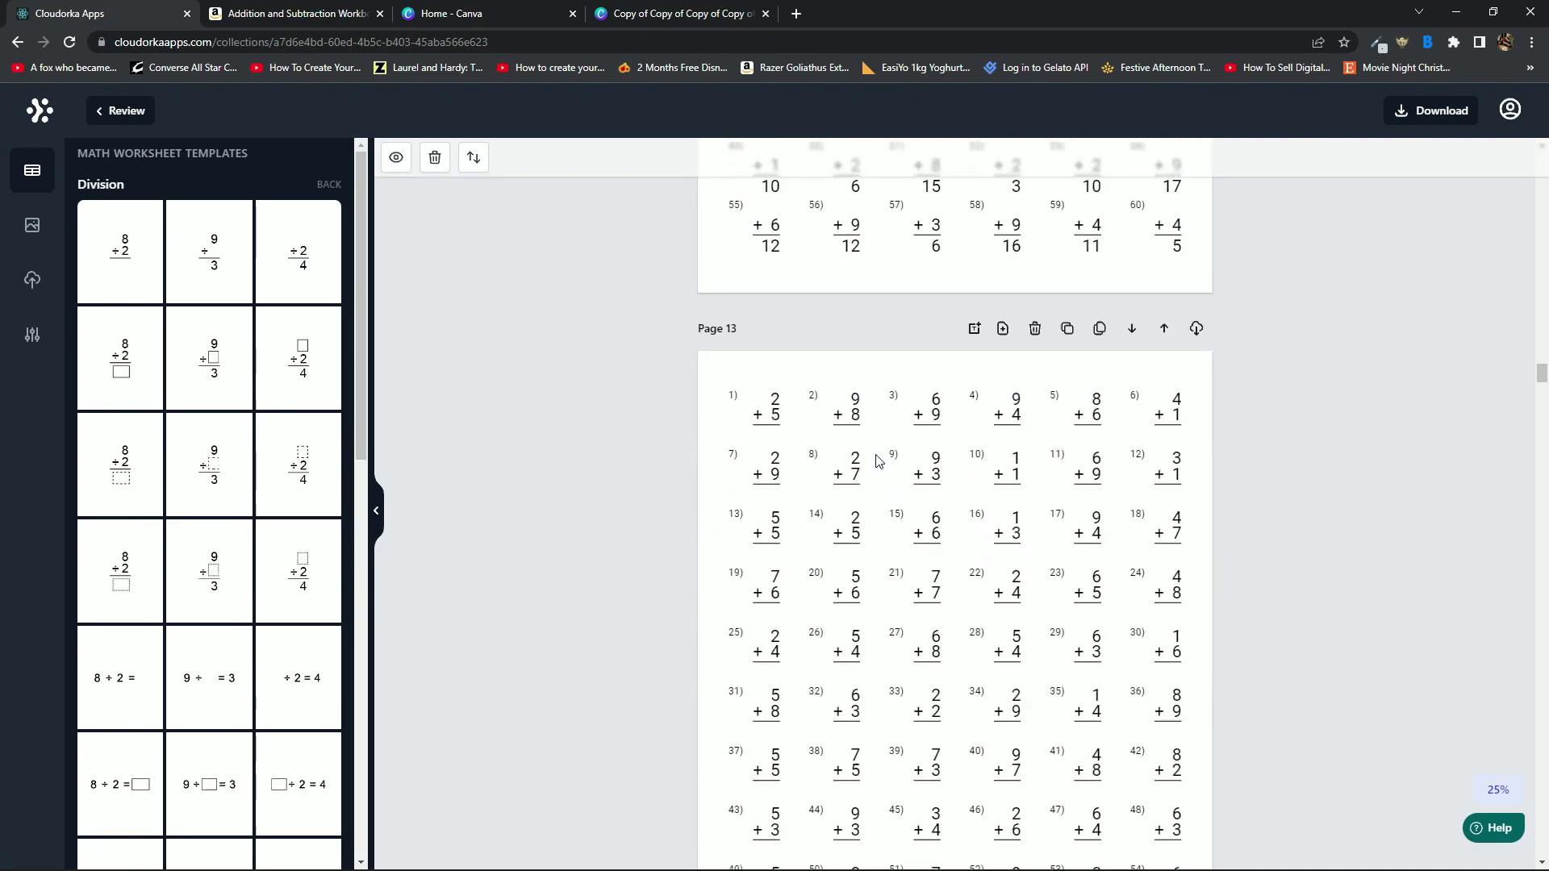
scroll(879, 462, "down", 10)
scroll(1542, 410, "down", 3)
left_click_drag(1542, 410, 1544, 468)
left_click(1499, 790)
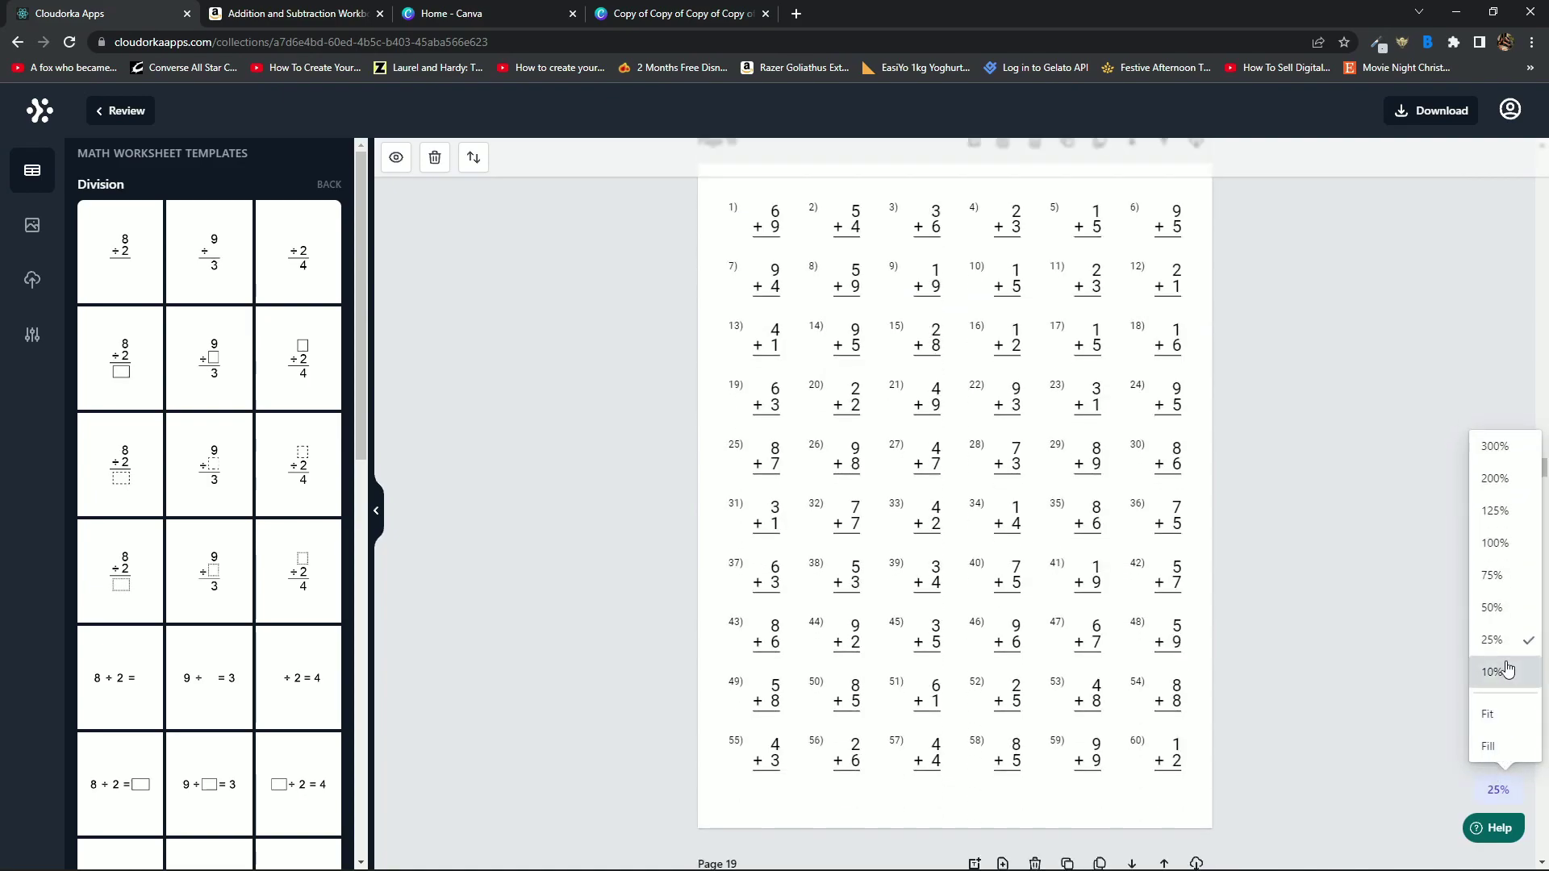
left_click(1507, 670)
scroll(1223, 494, "up", 10)
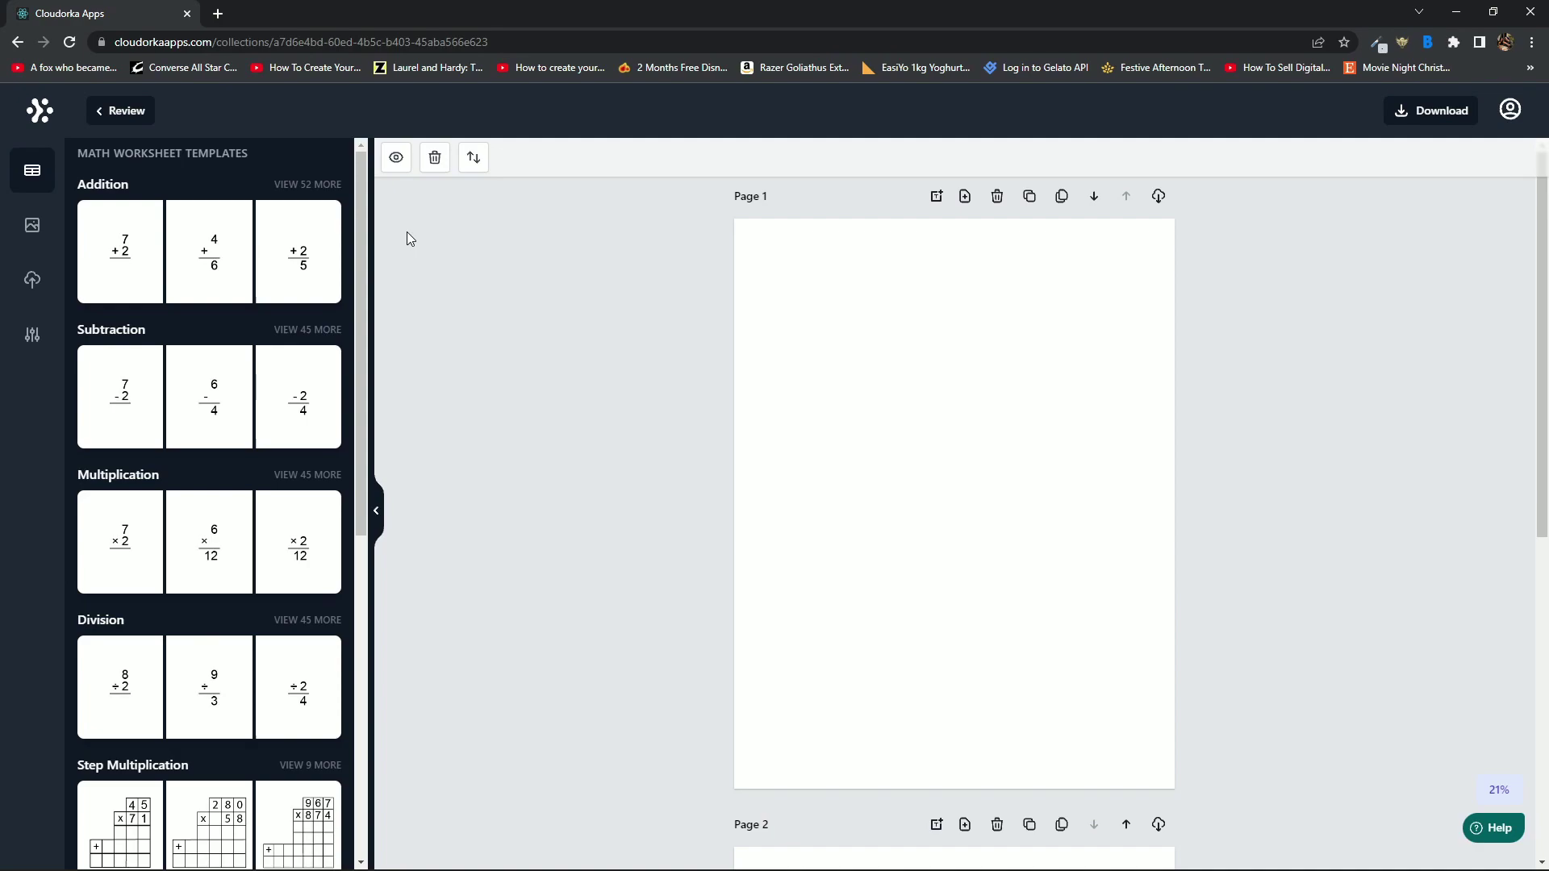
- Keep the 8.5" x 11" page trim and apply the "Page 1 of 100" page numbering format
left_click(36, 334)
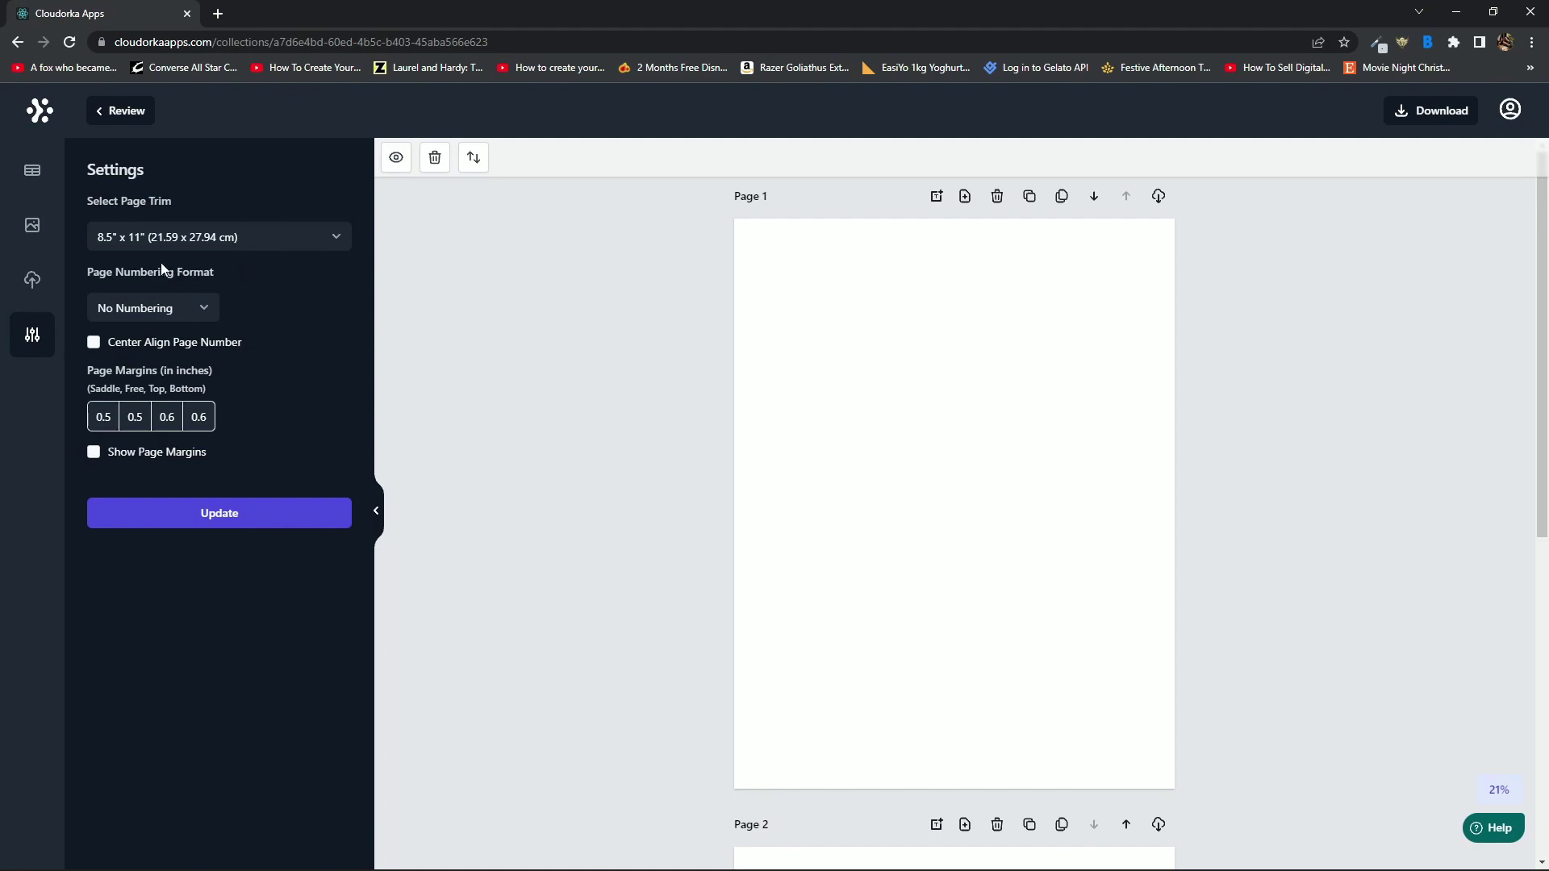
left_click(251, 247)
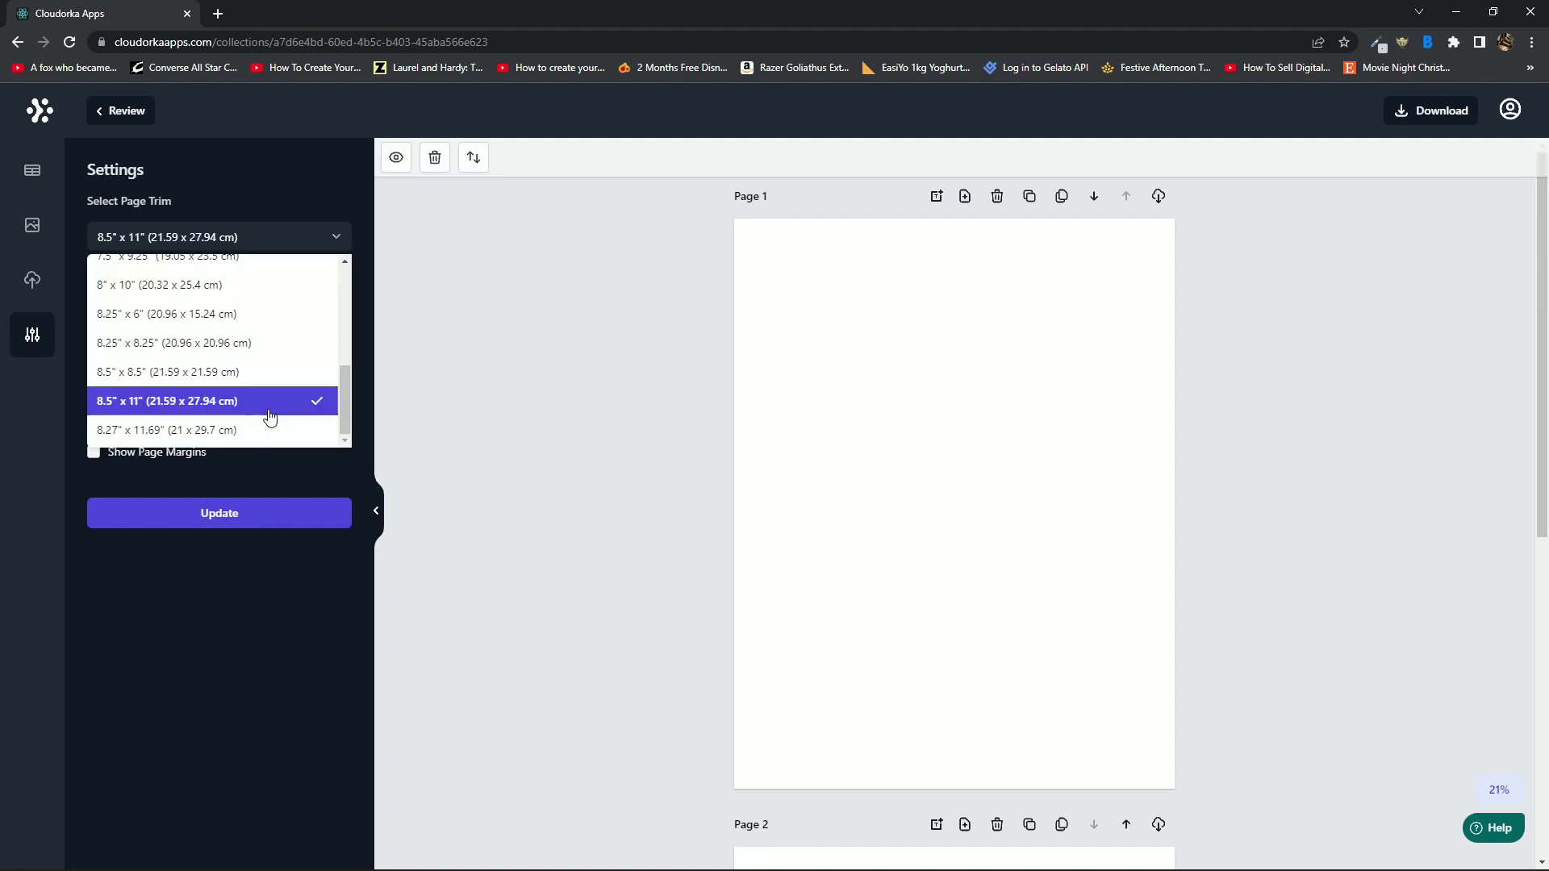
mouse_move(342, 397)
left_mouse_down()
mouse_move(346, 349)
mouse_move(346, 408)
left_mouse_up()
scroll(286, 274, "up", 1)
left_click(379, 243)
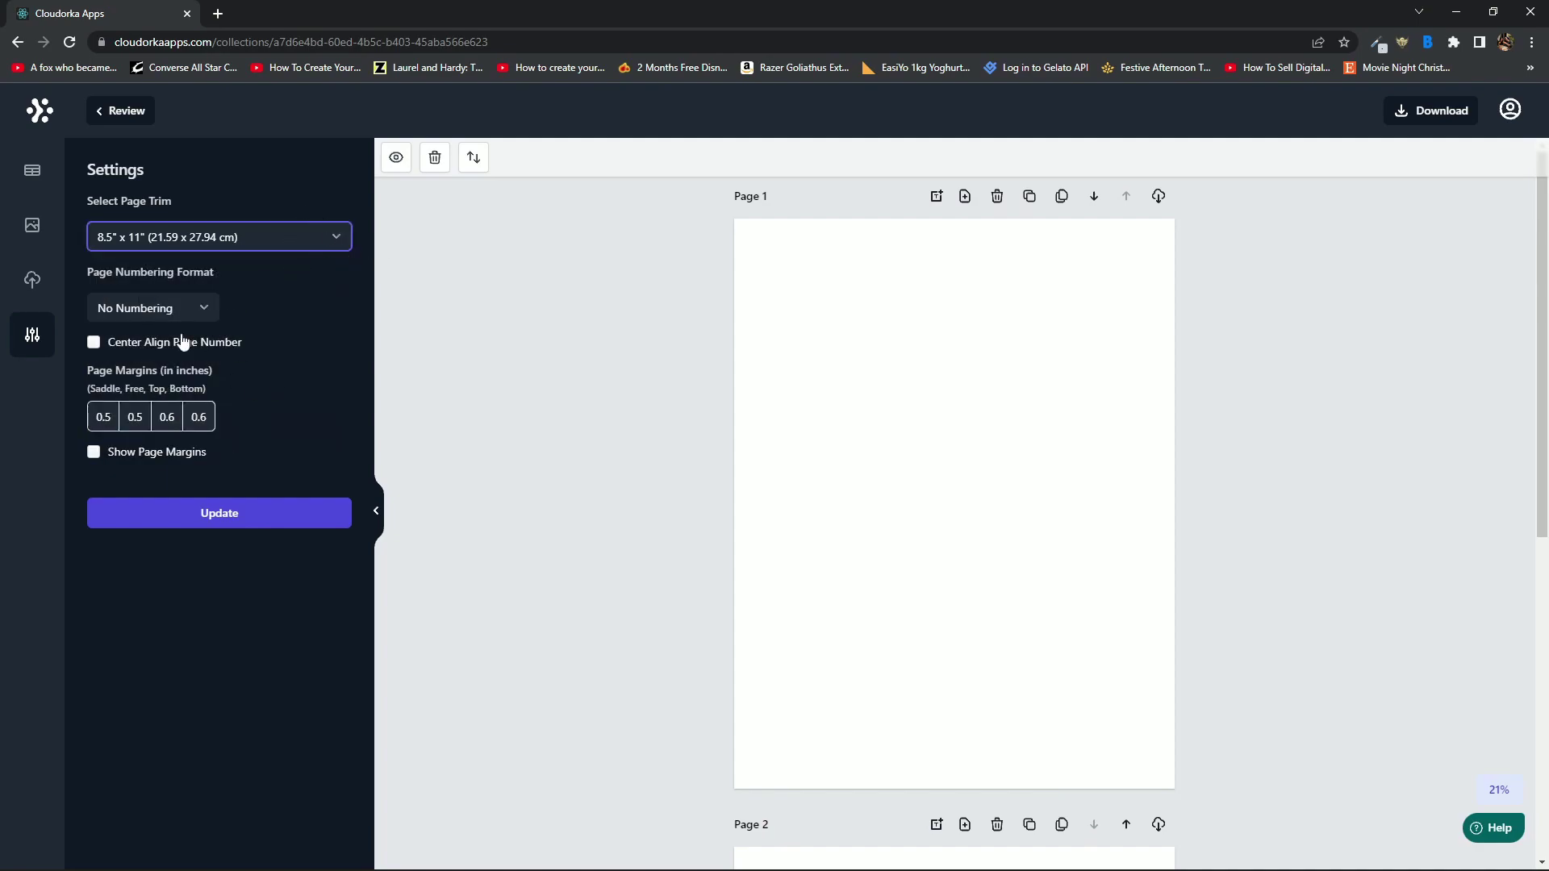
left_click(148, 311)
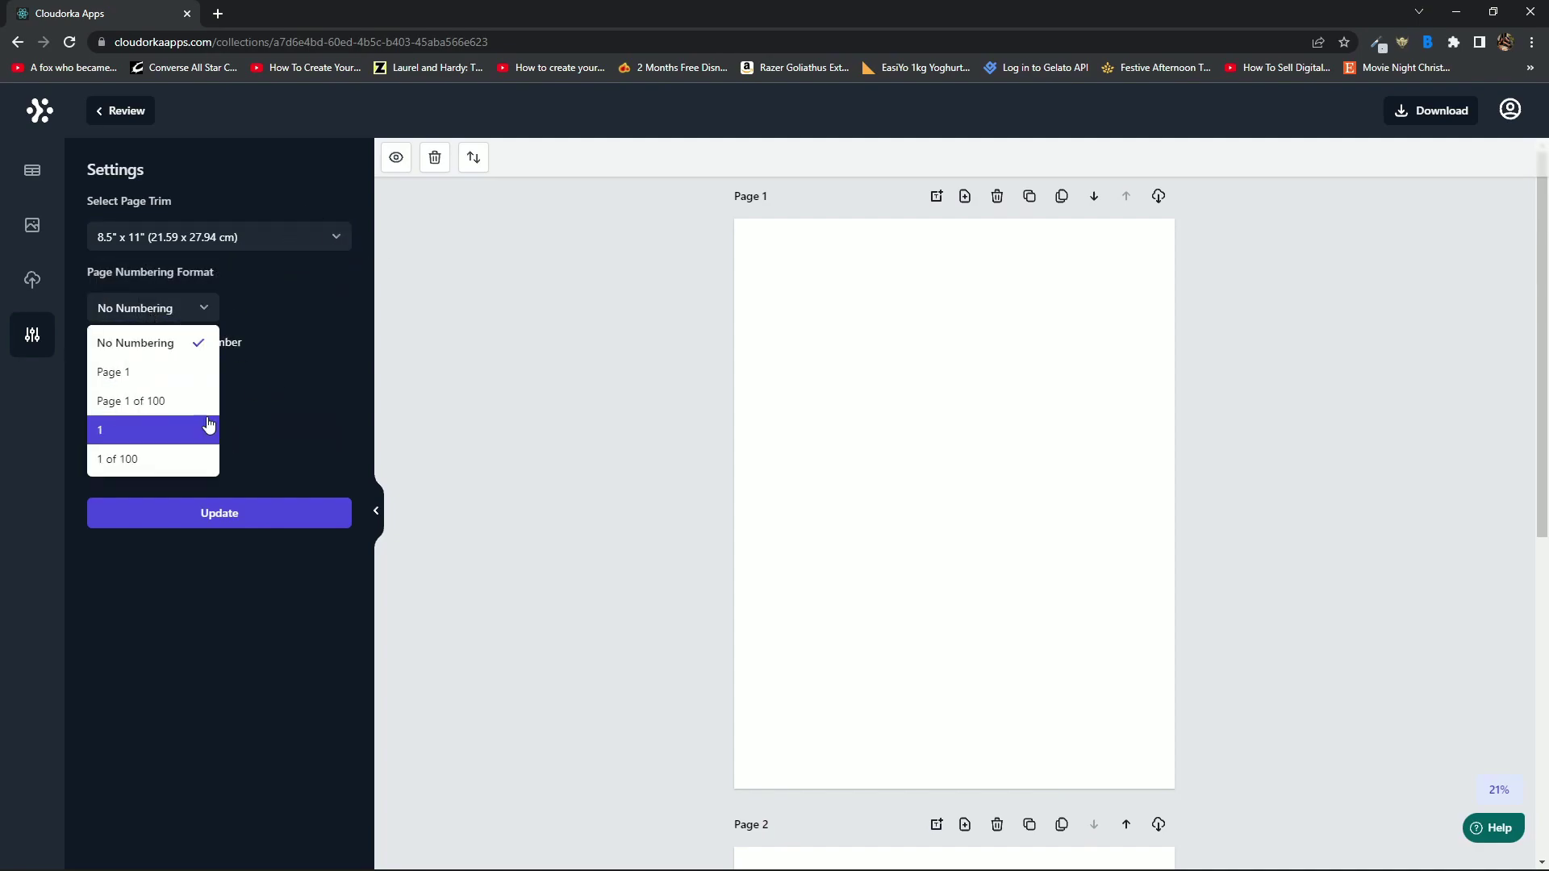
left_click(155, 408)
left_click(233, 517)
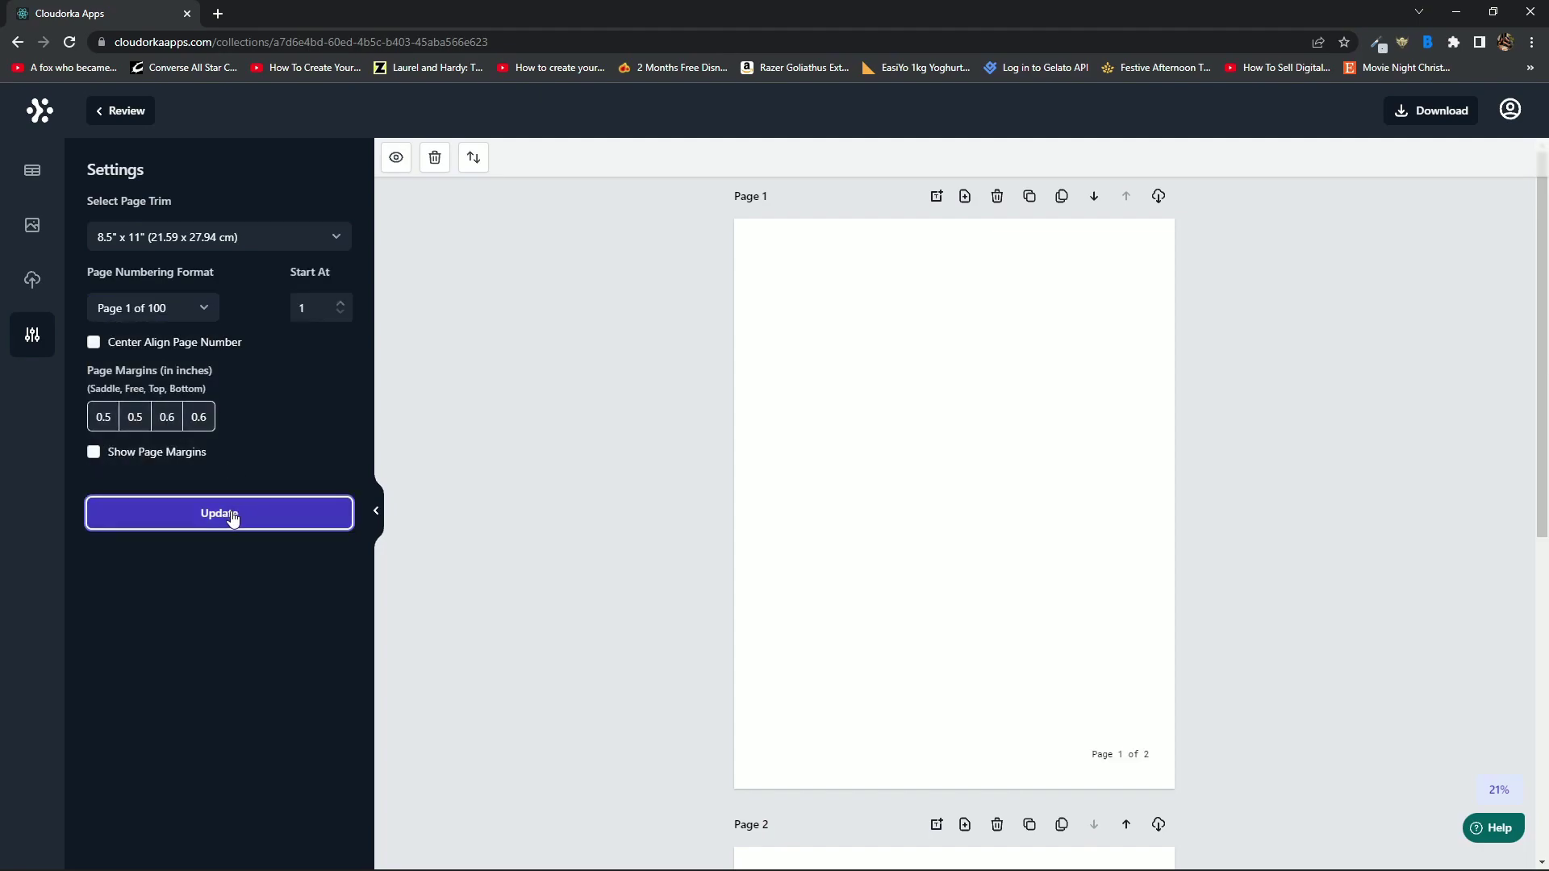
- Add the first Addition design to page 1 and regenerate its problems
left_click(32, 172)
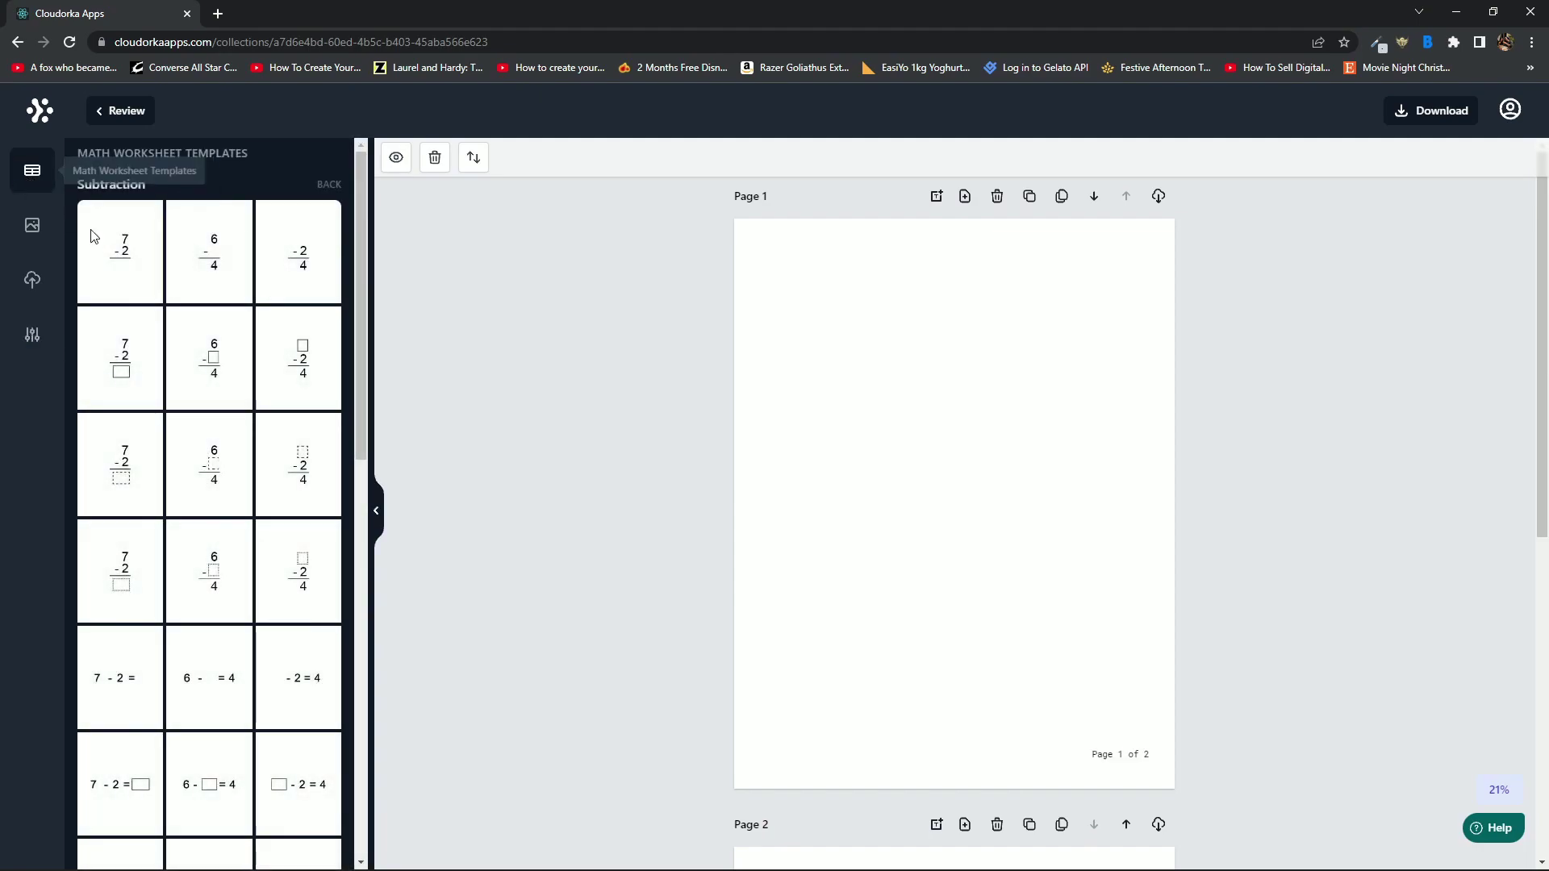
left_click(328, 186)
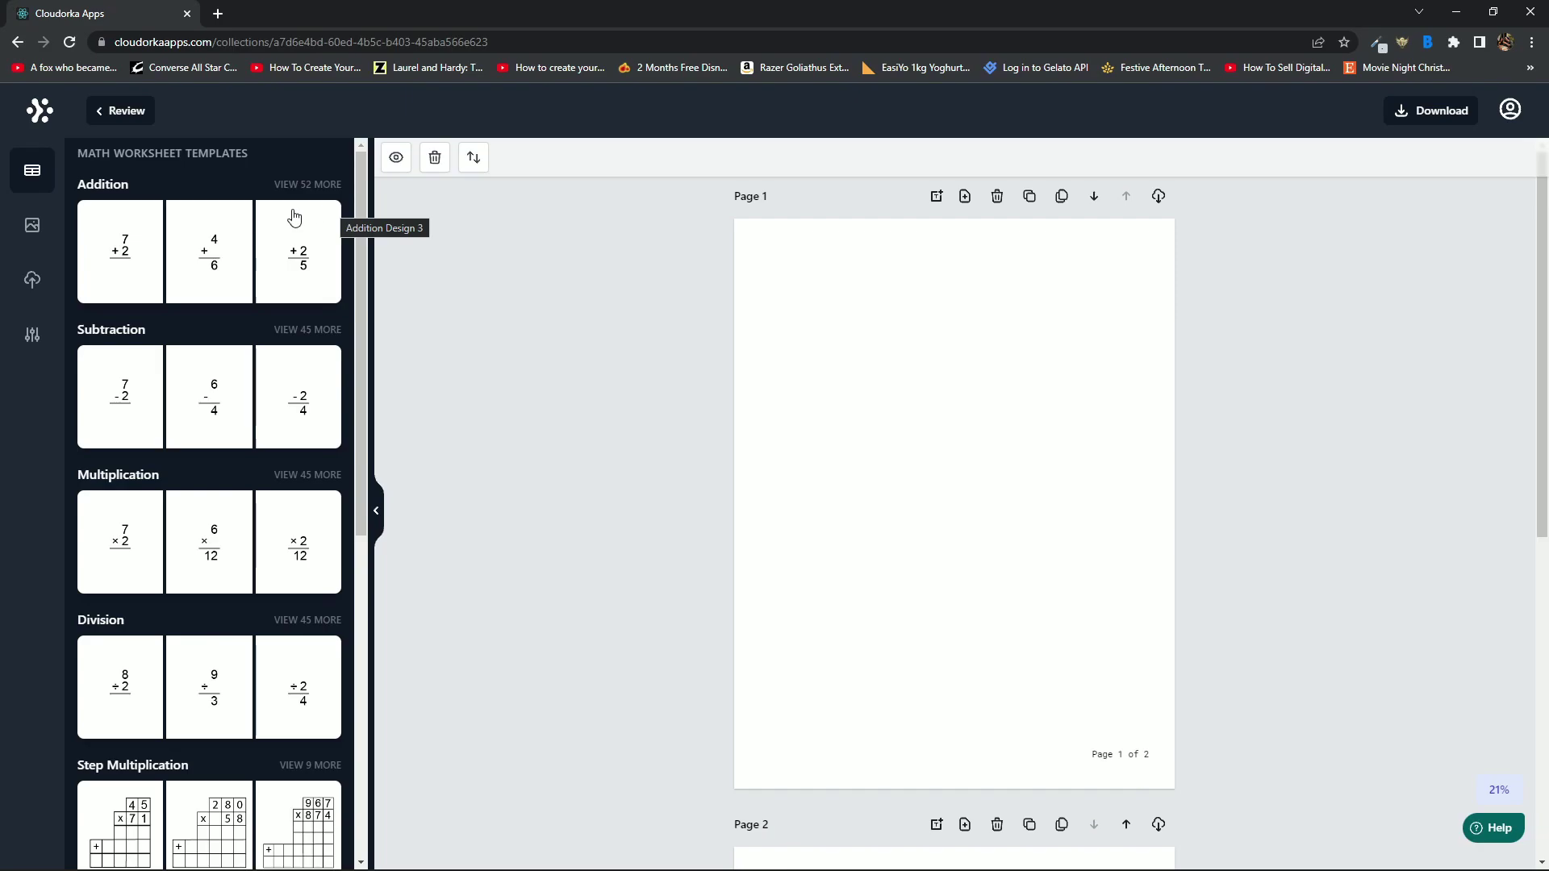
left_click(122, 262)
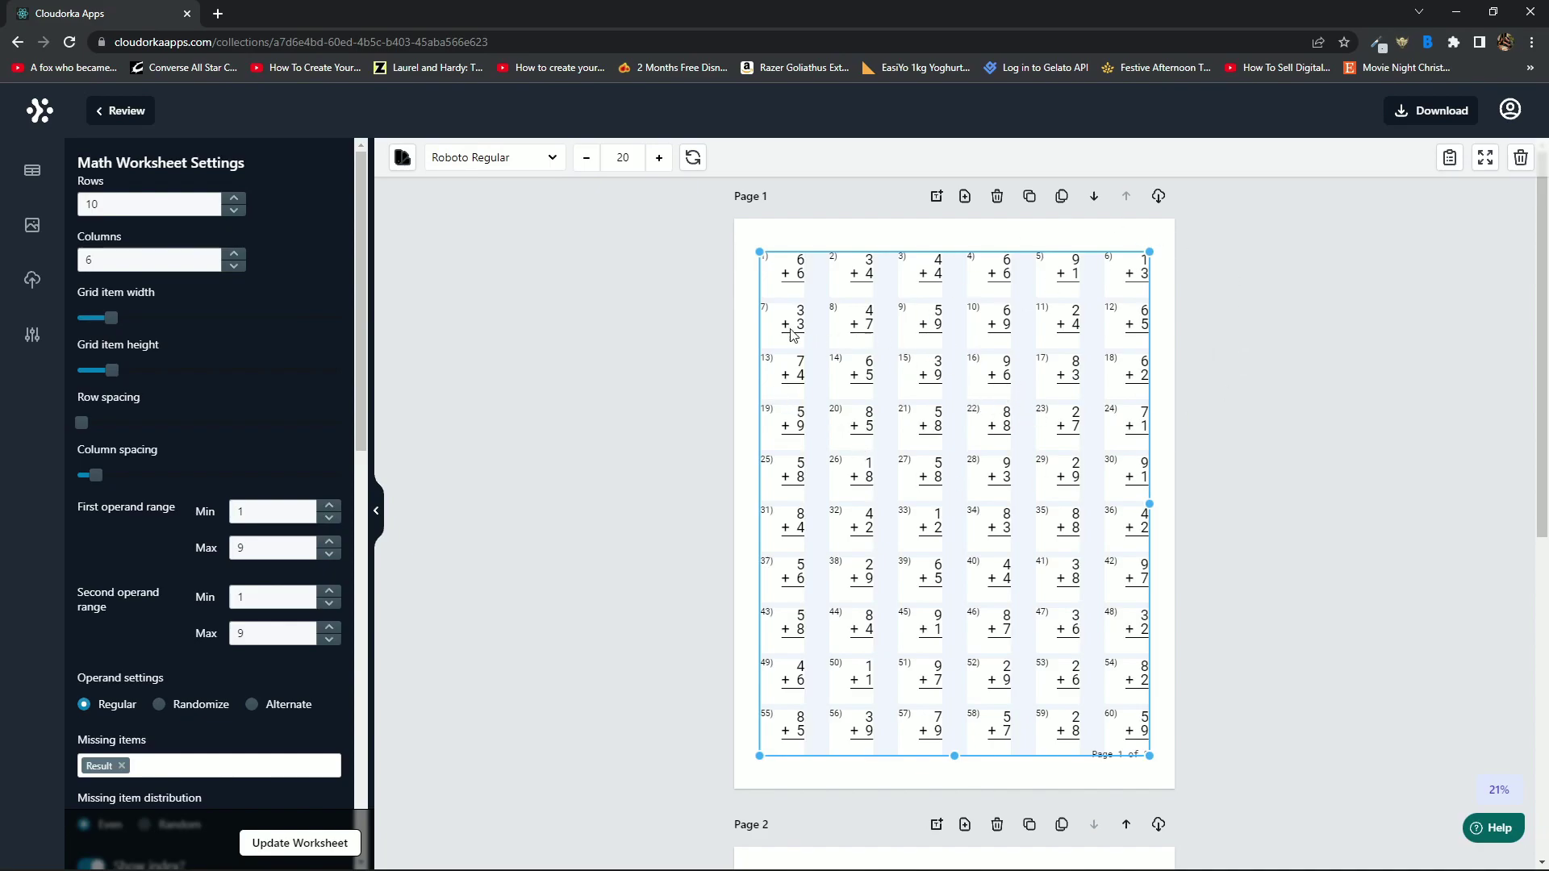
left_click(693, 158)
left_click(693, 158)
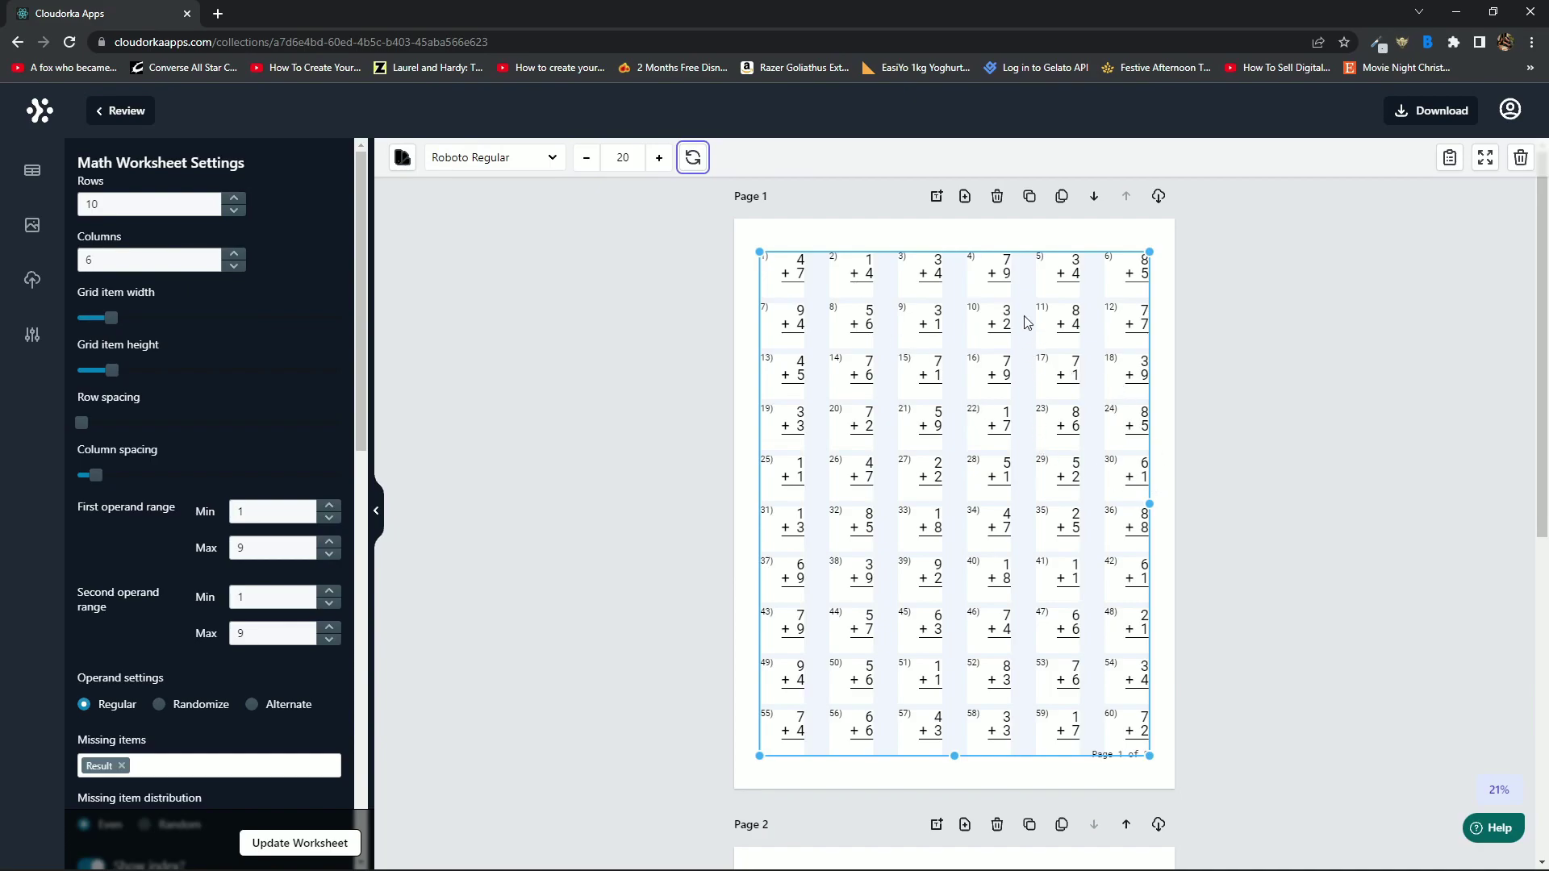
- Clone the addition page three times to fill pages 2 to 4 and compare the problems on the copies
left_click(1031, 202)
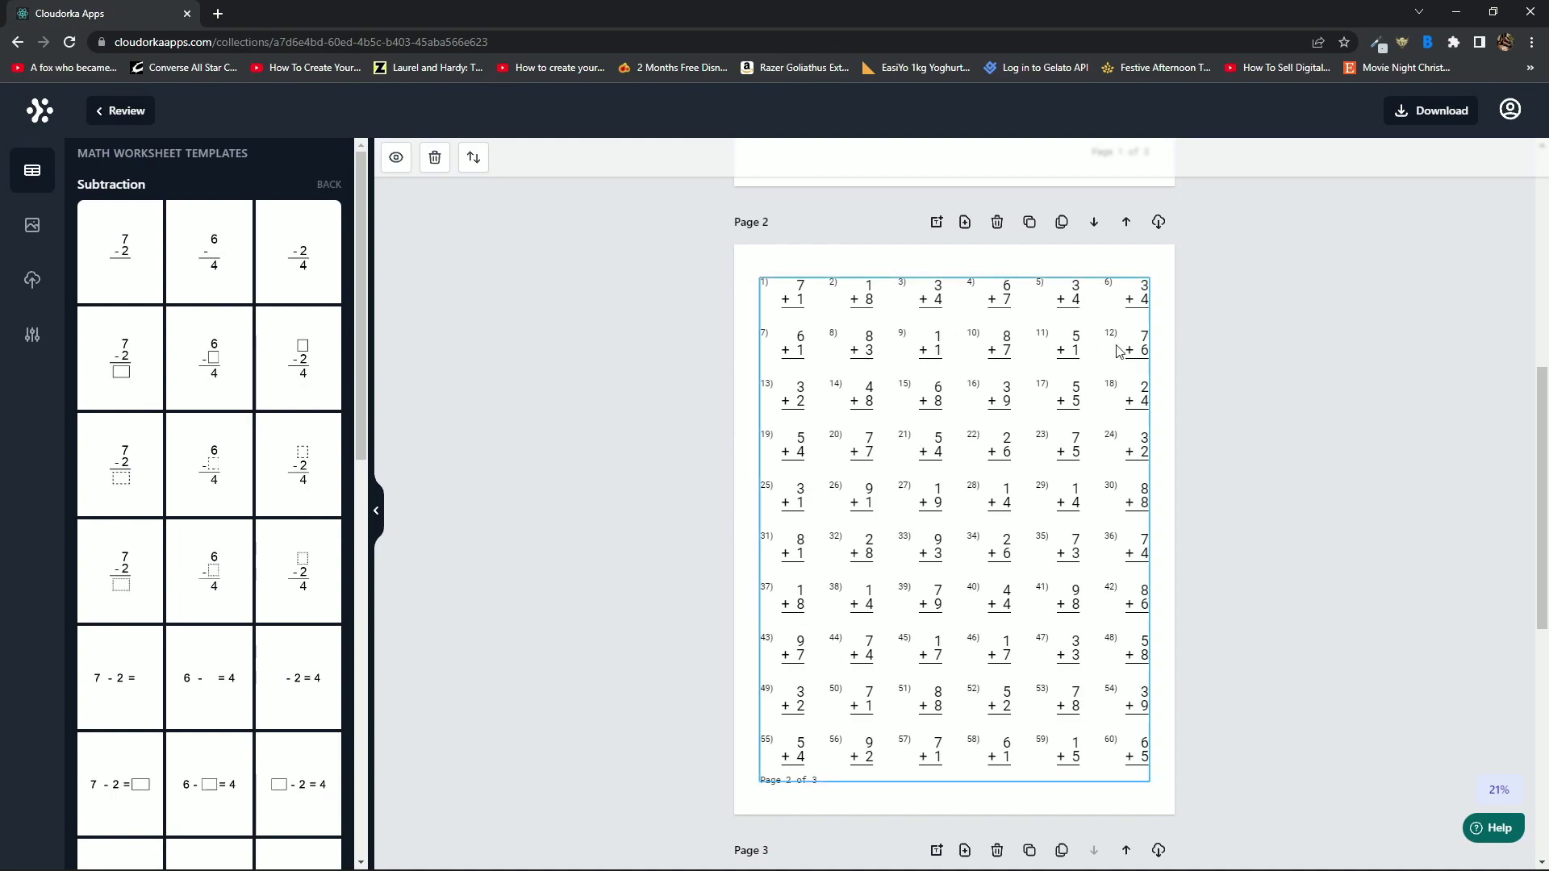
left_click(1030, 233)
left_click(1029, 234)
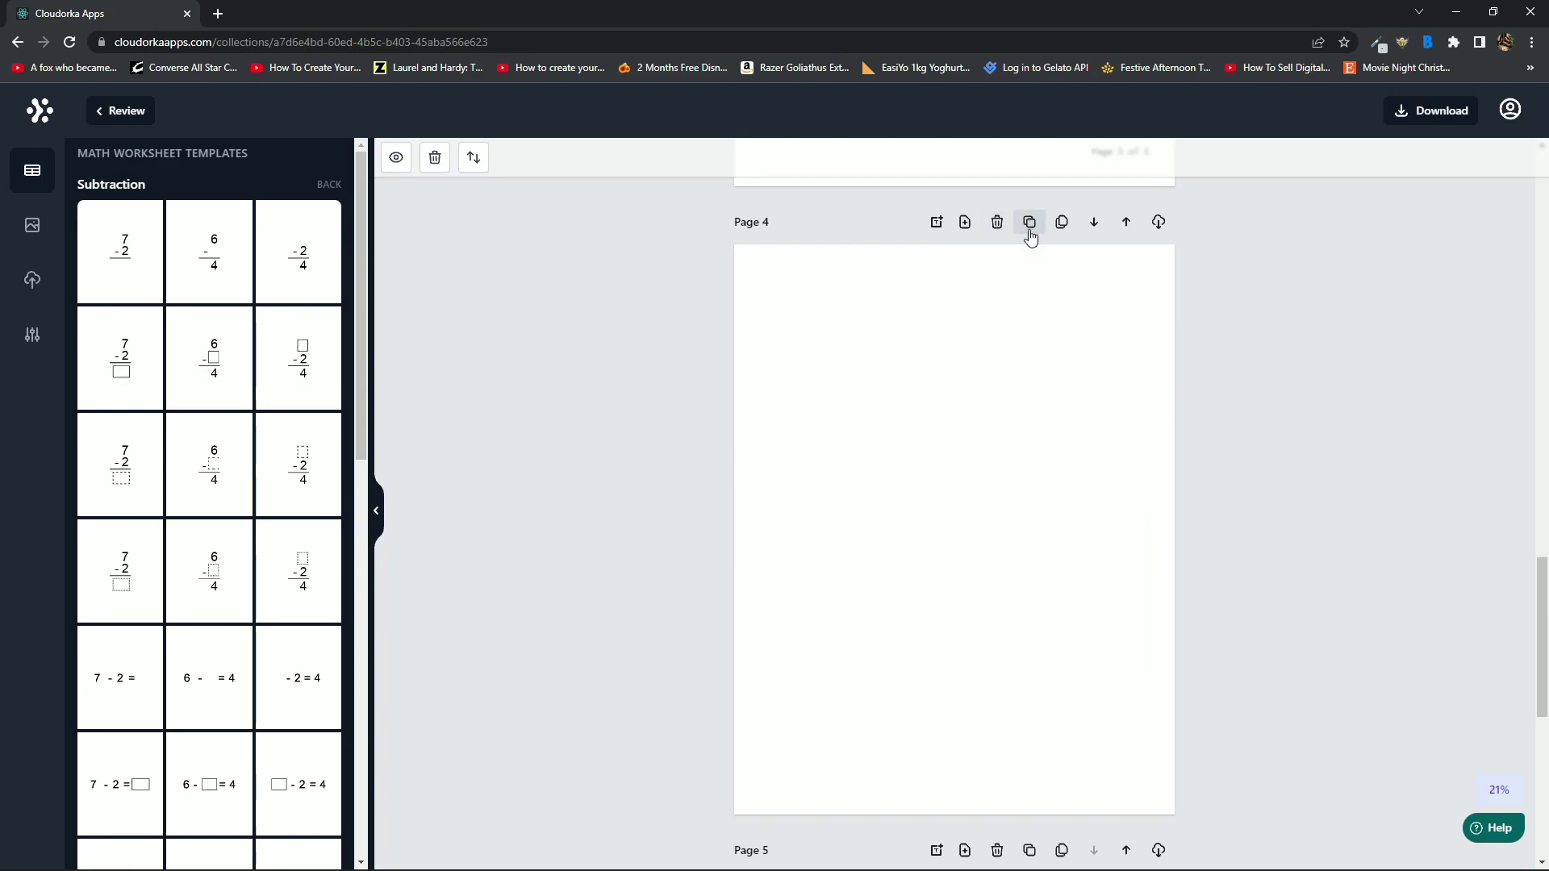
scroll(964, 420, "up", 10)
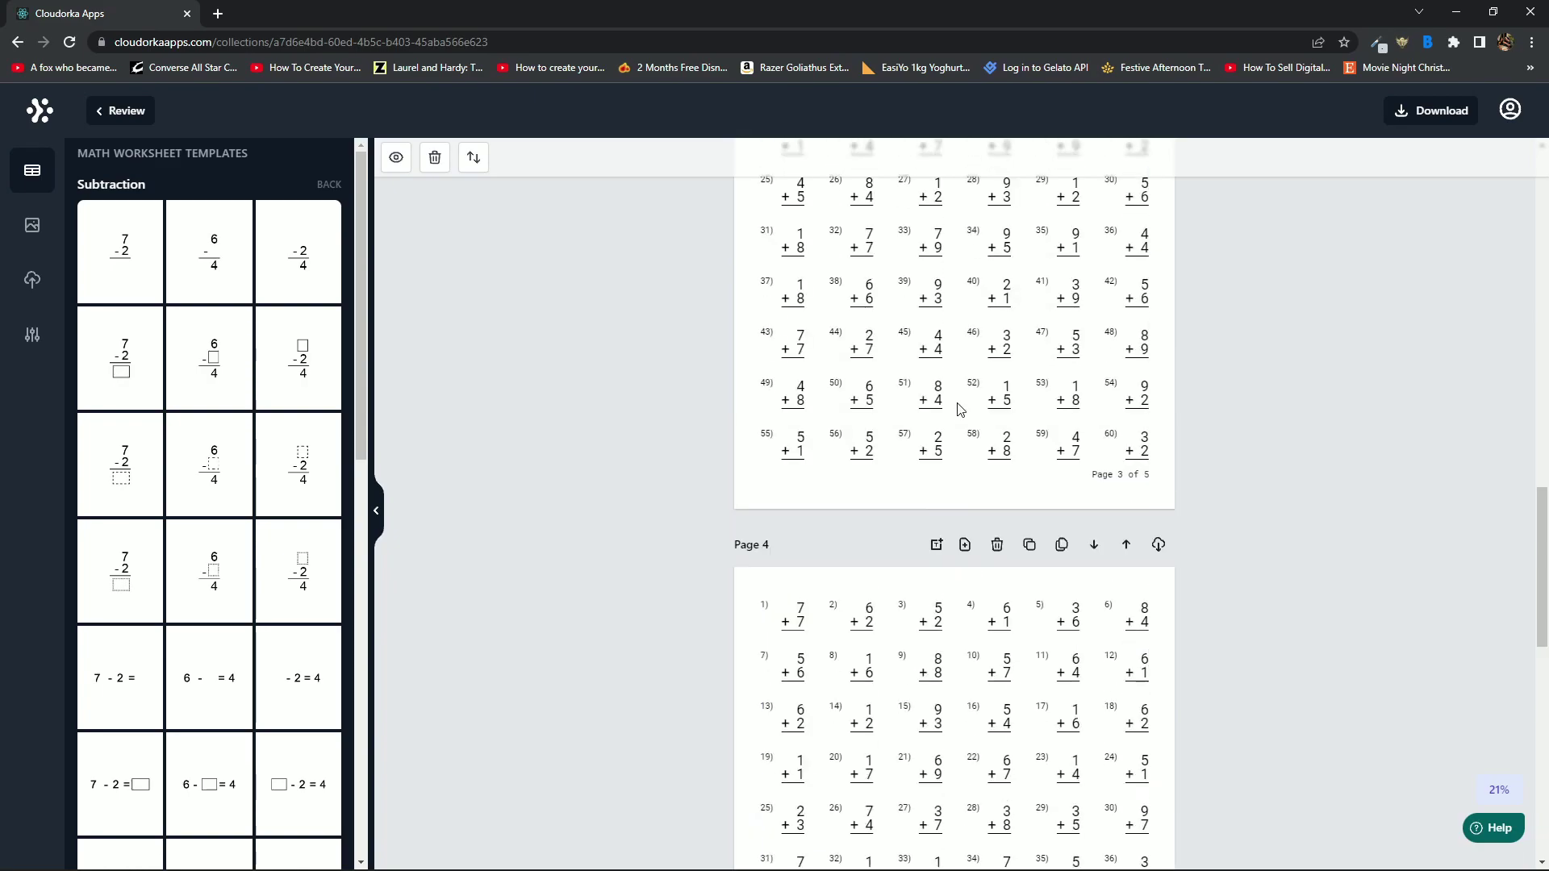
scroll(992, 404, "up", 13)
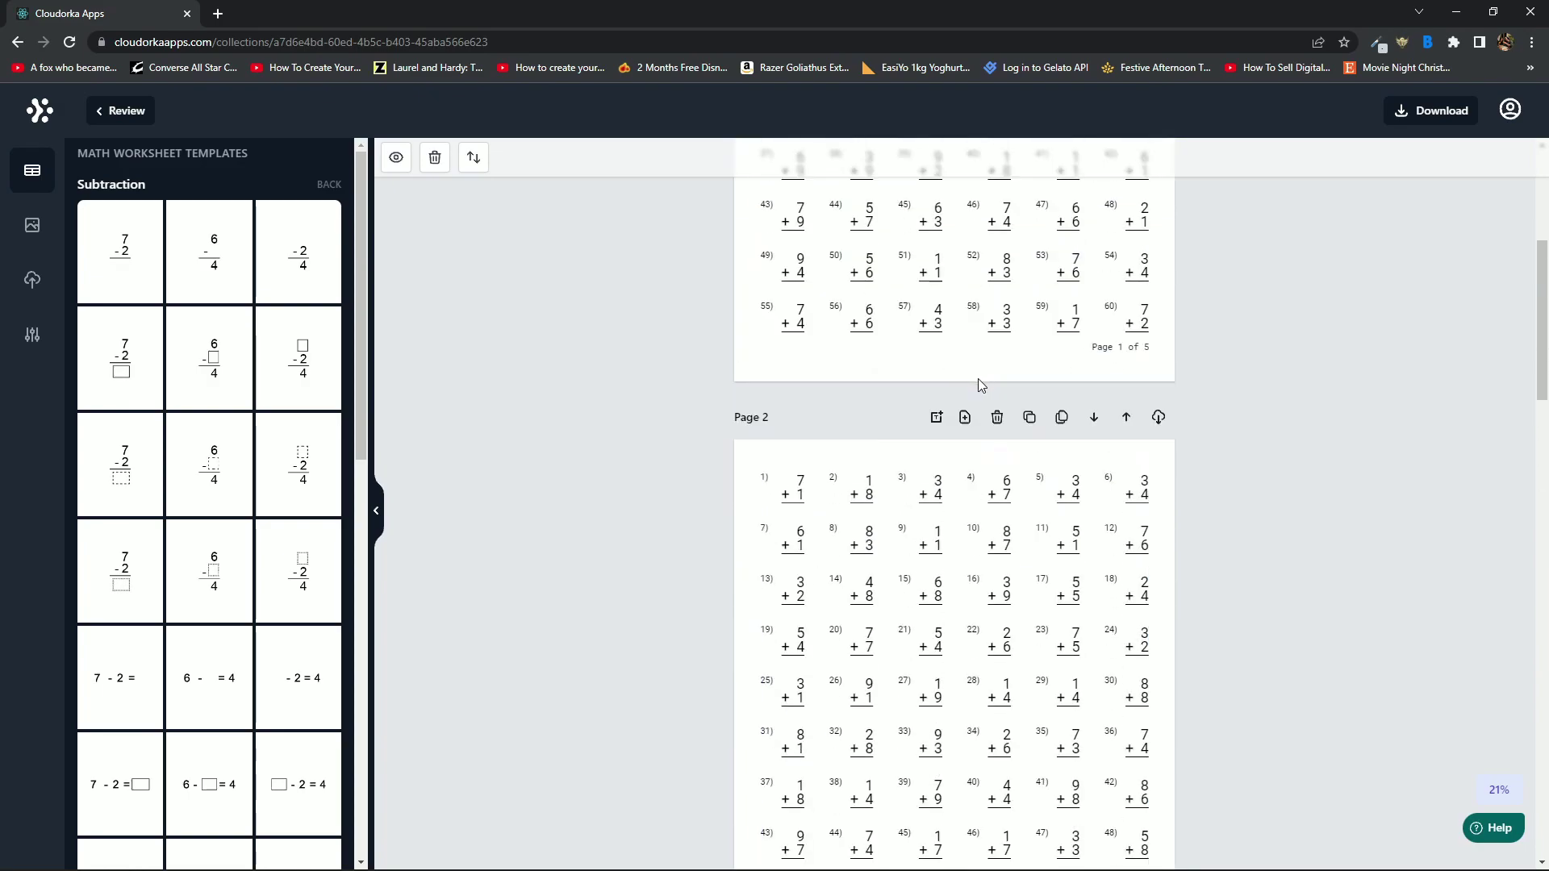
scroll(1118, 440, "down", 17)
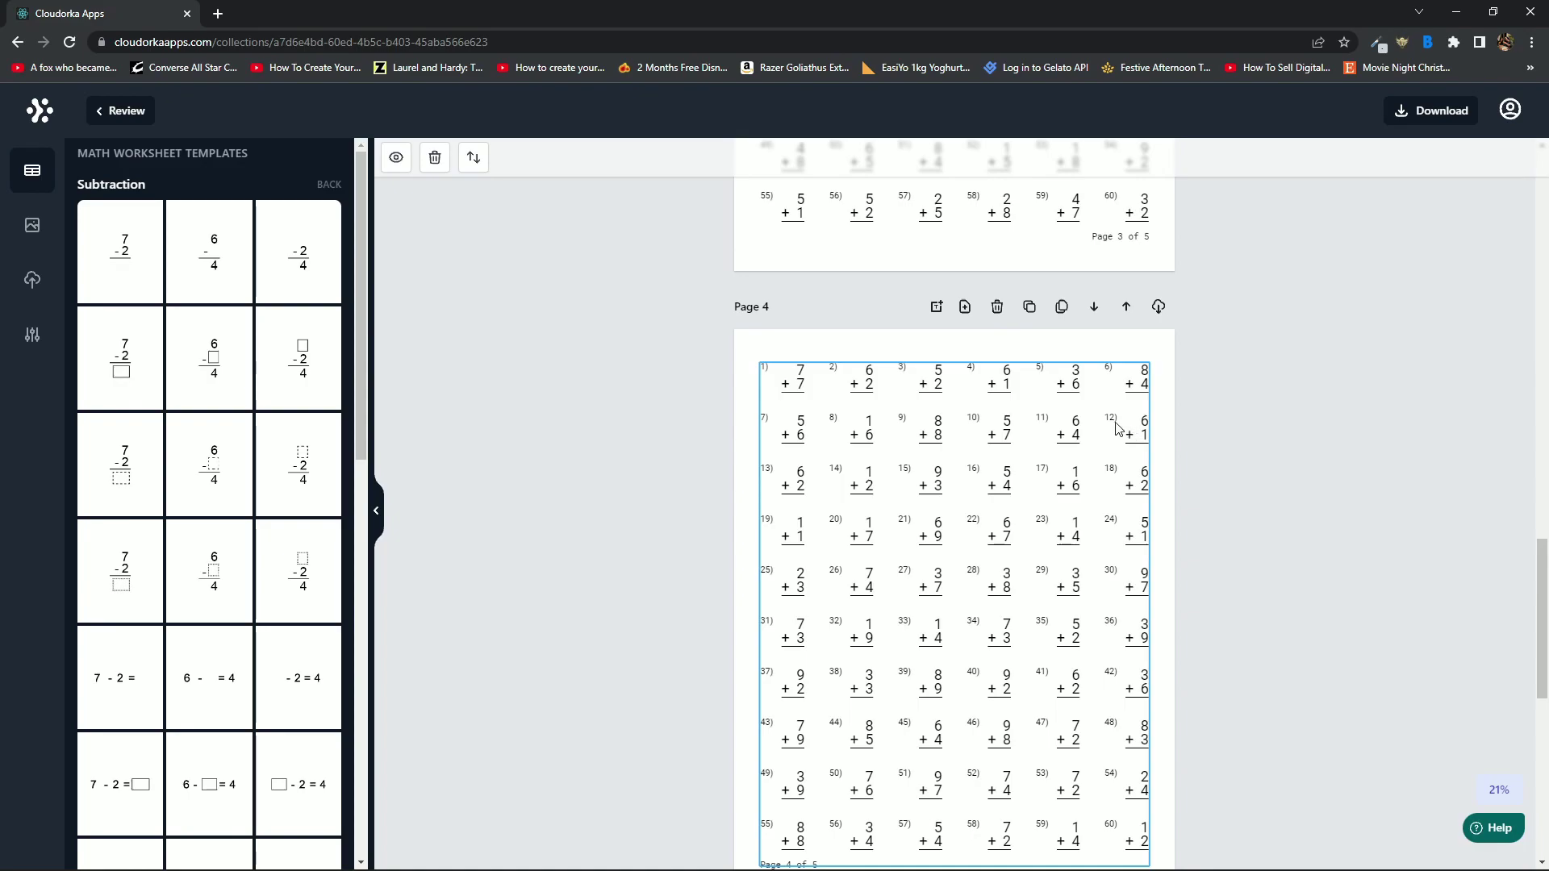
- Clone the addition page eight more times, starting from page 4, to fill pages 5 to 12
left_click(1031, 308)
left_click(1030, 225)
left_click(1031, 224)
left_click(1031, 224)
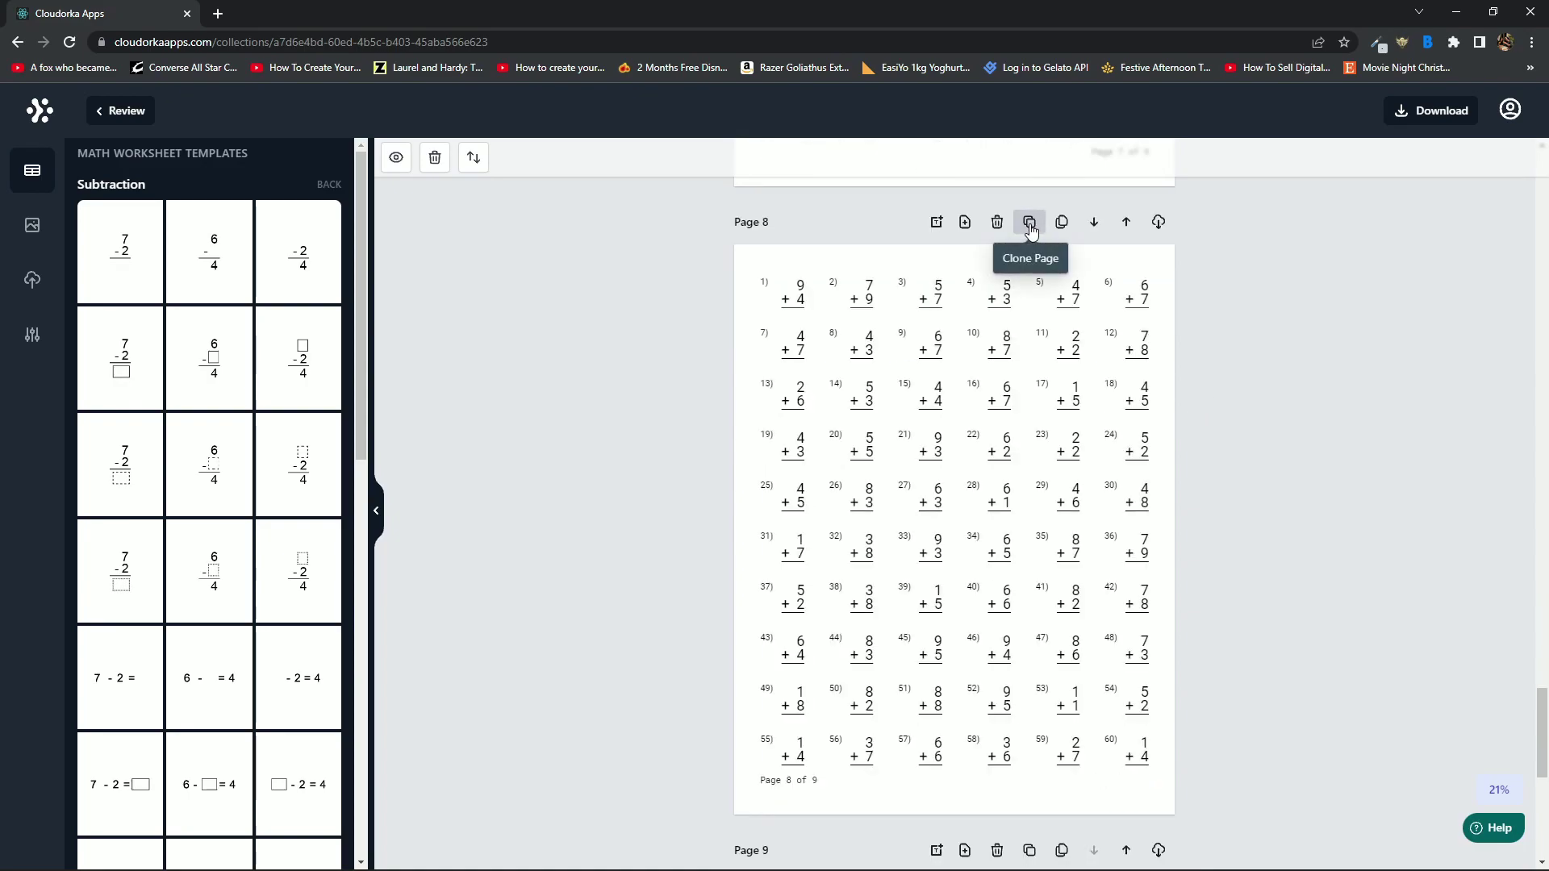
left_click(1030, 224)
left_click(1030, 224)
left_click(1031, 224)
left_click(1031, 225)
scroll(1129, 484, "down", 3)
scroll(1170, 492, "up", 3)
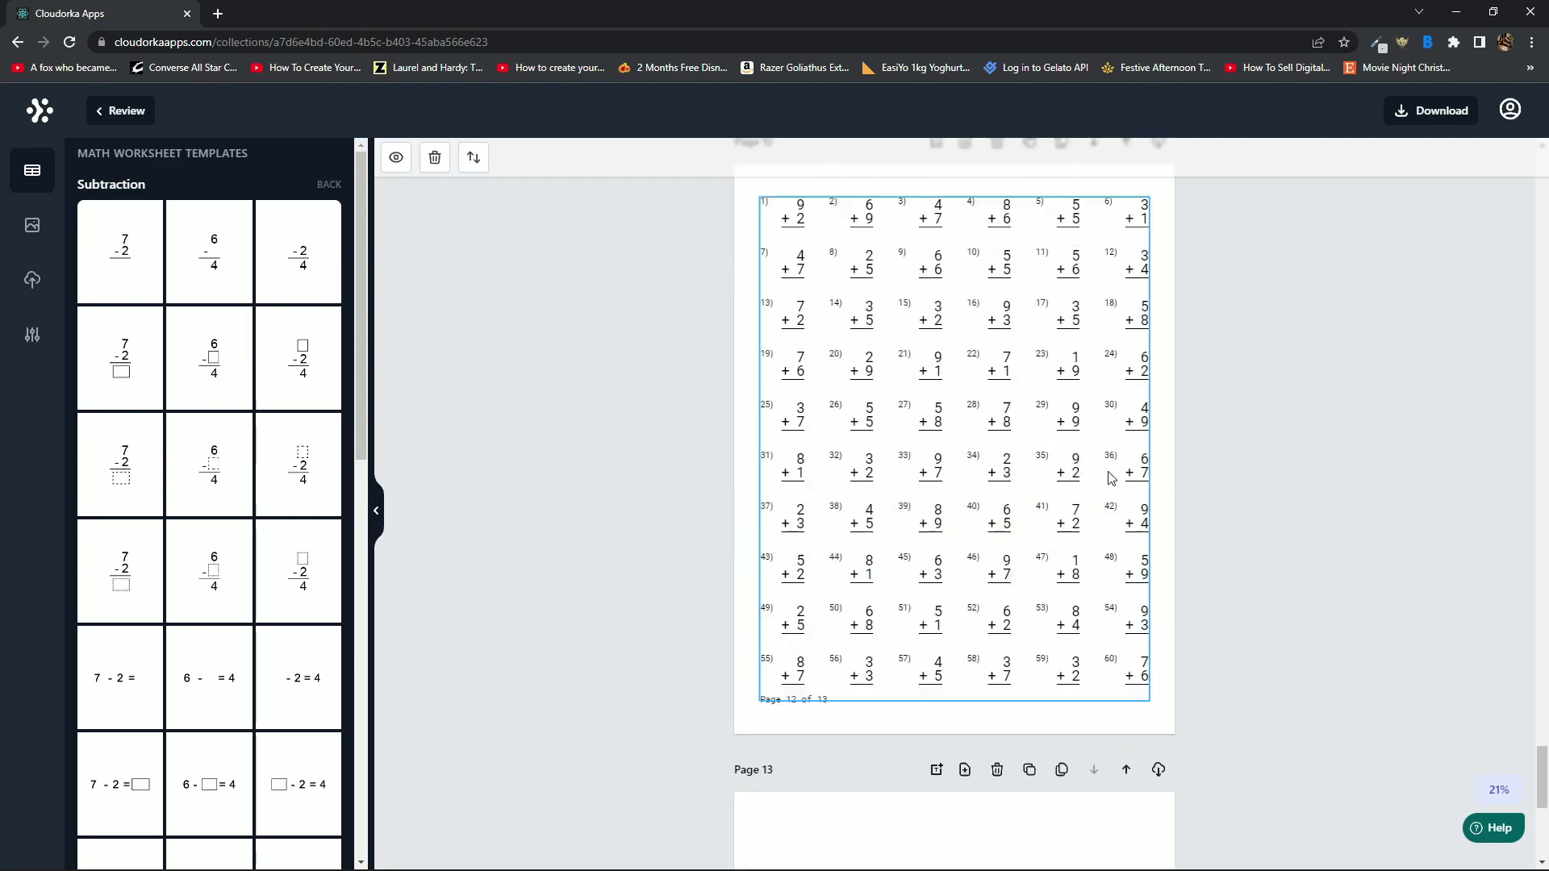
scroll(1291, 573, "down", 5)
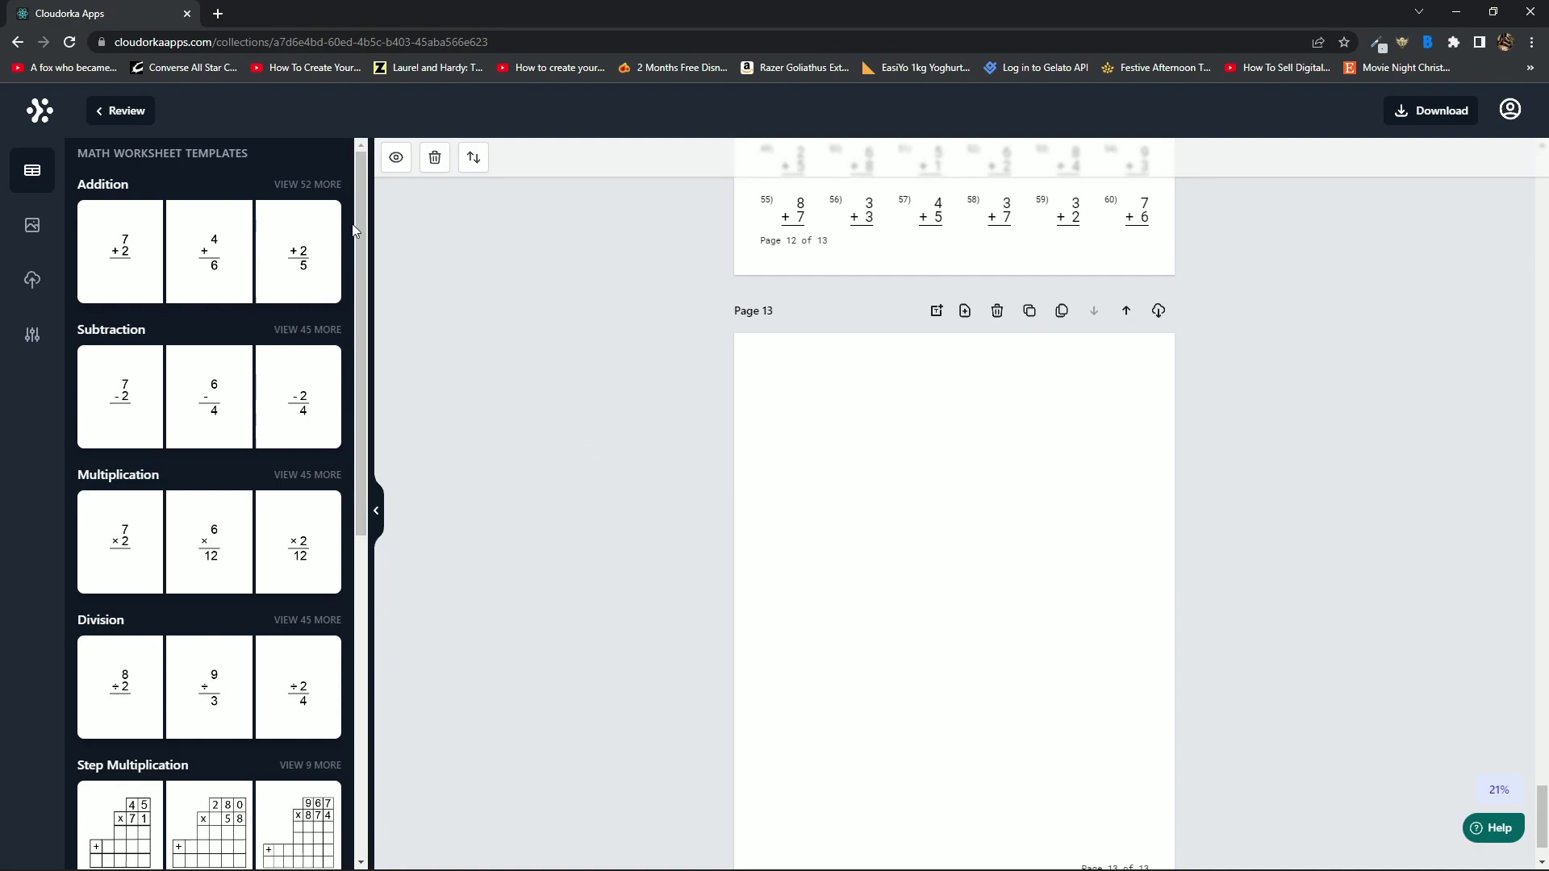
left_click_drag(362, 219, 201, 554)
left_click_drag(359, 599, 256, 129)
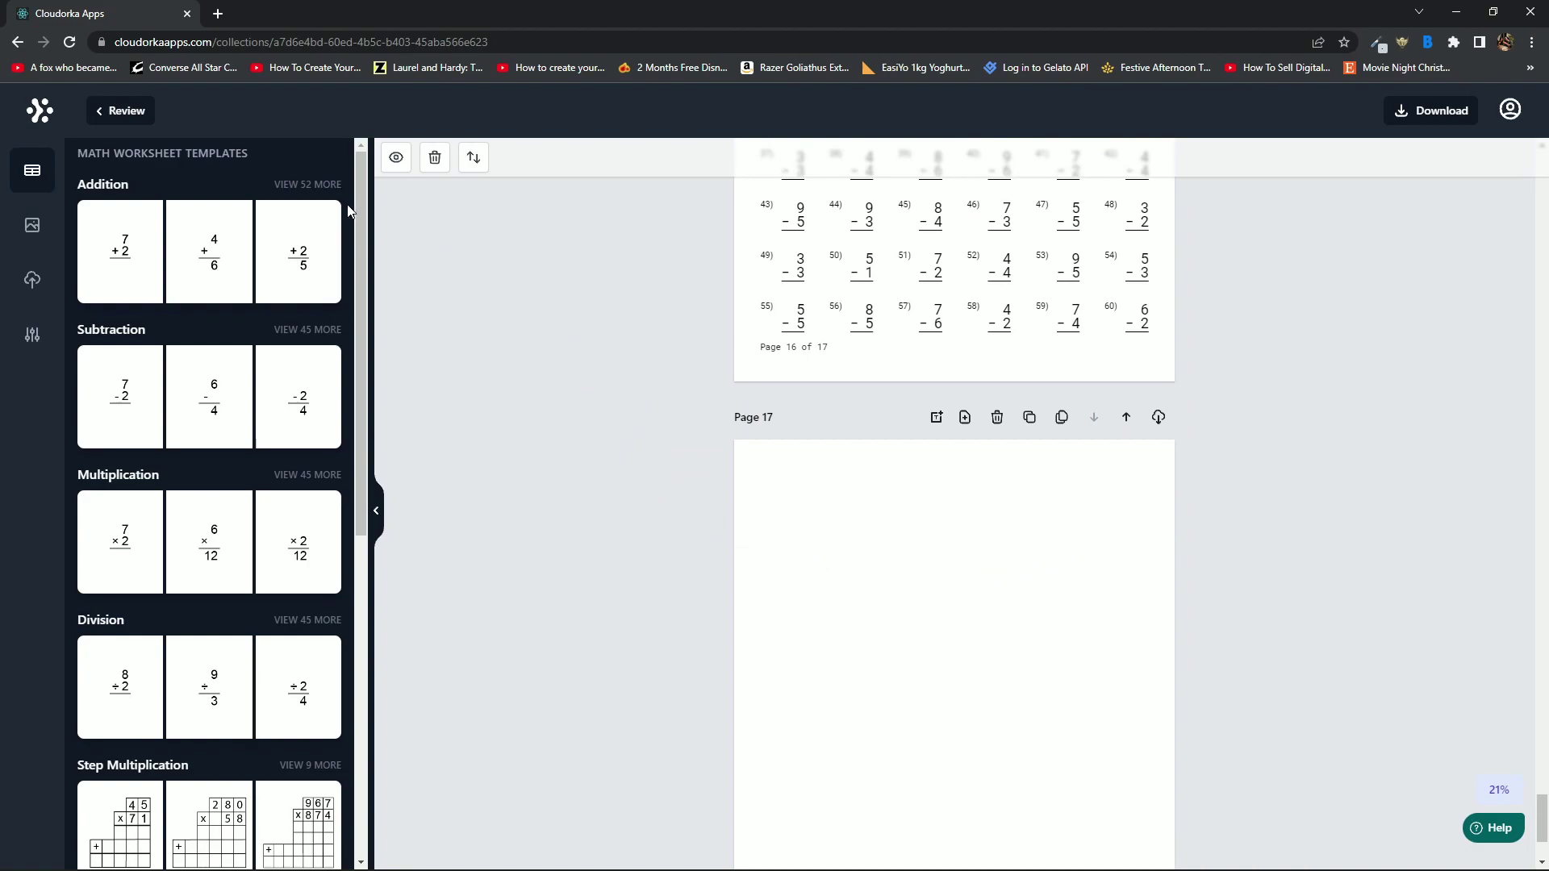
- Fill page 17 with the vertical Addition design whose first operand is missing, and add page 18 with another Addition design
left_click(260, 274)
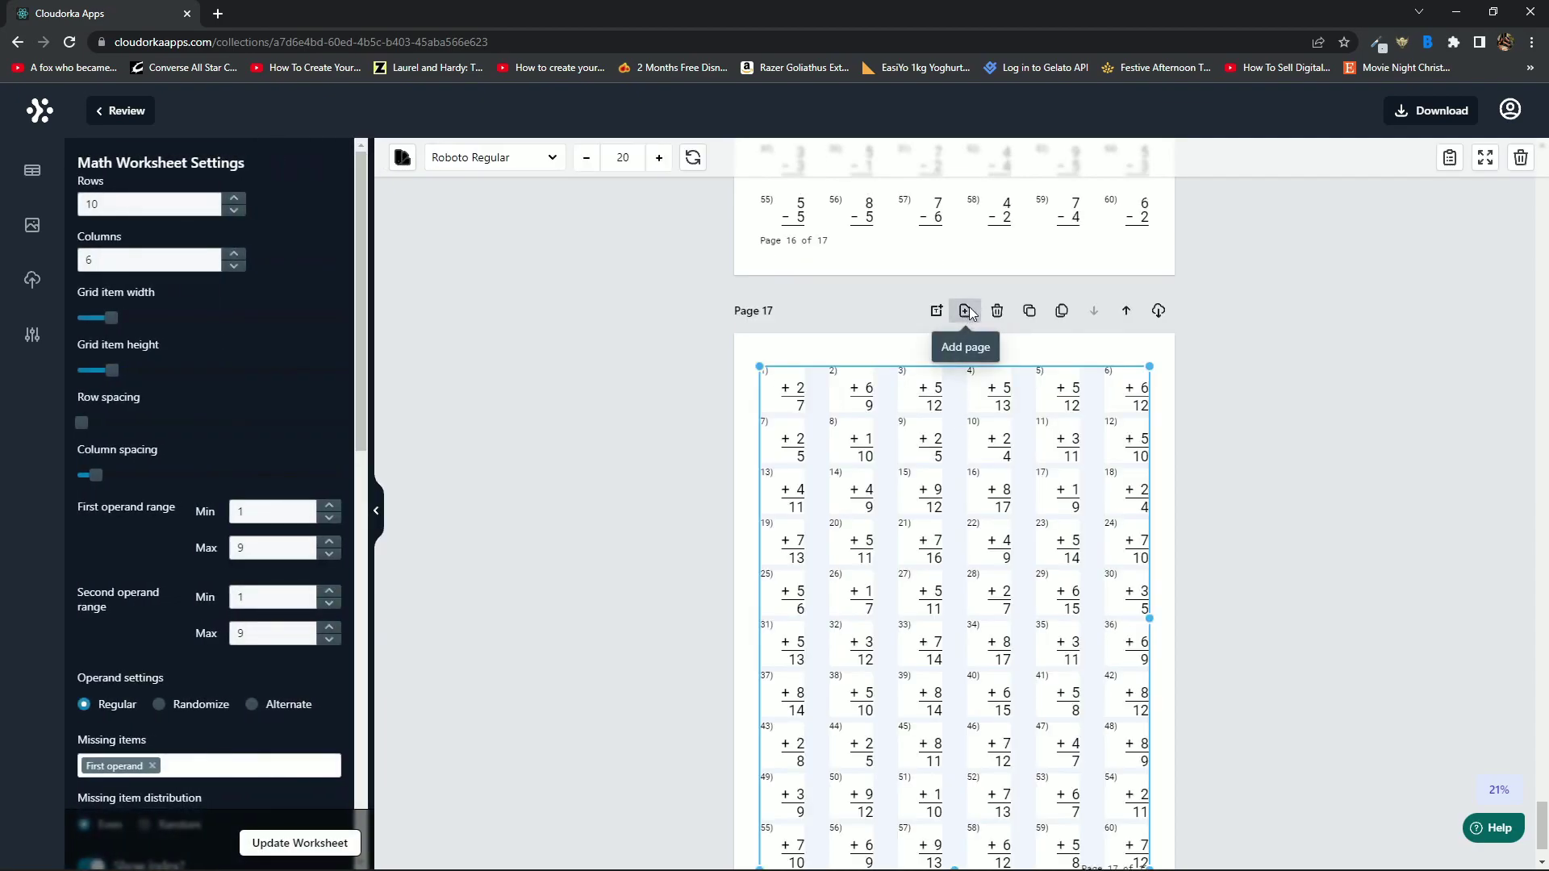
left_click(966, 312)
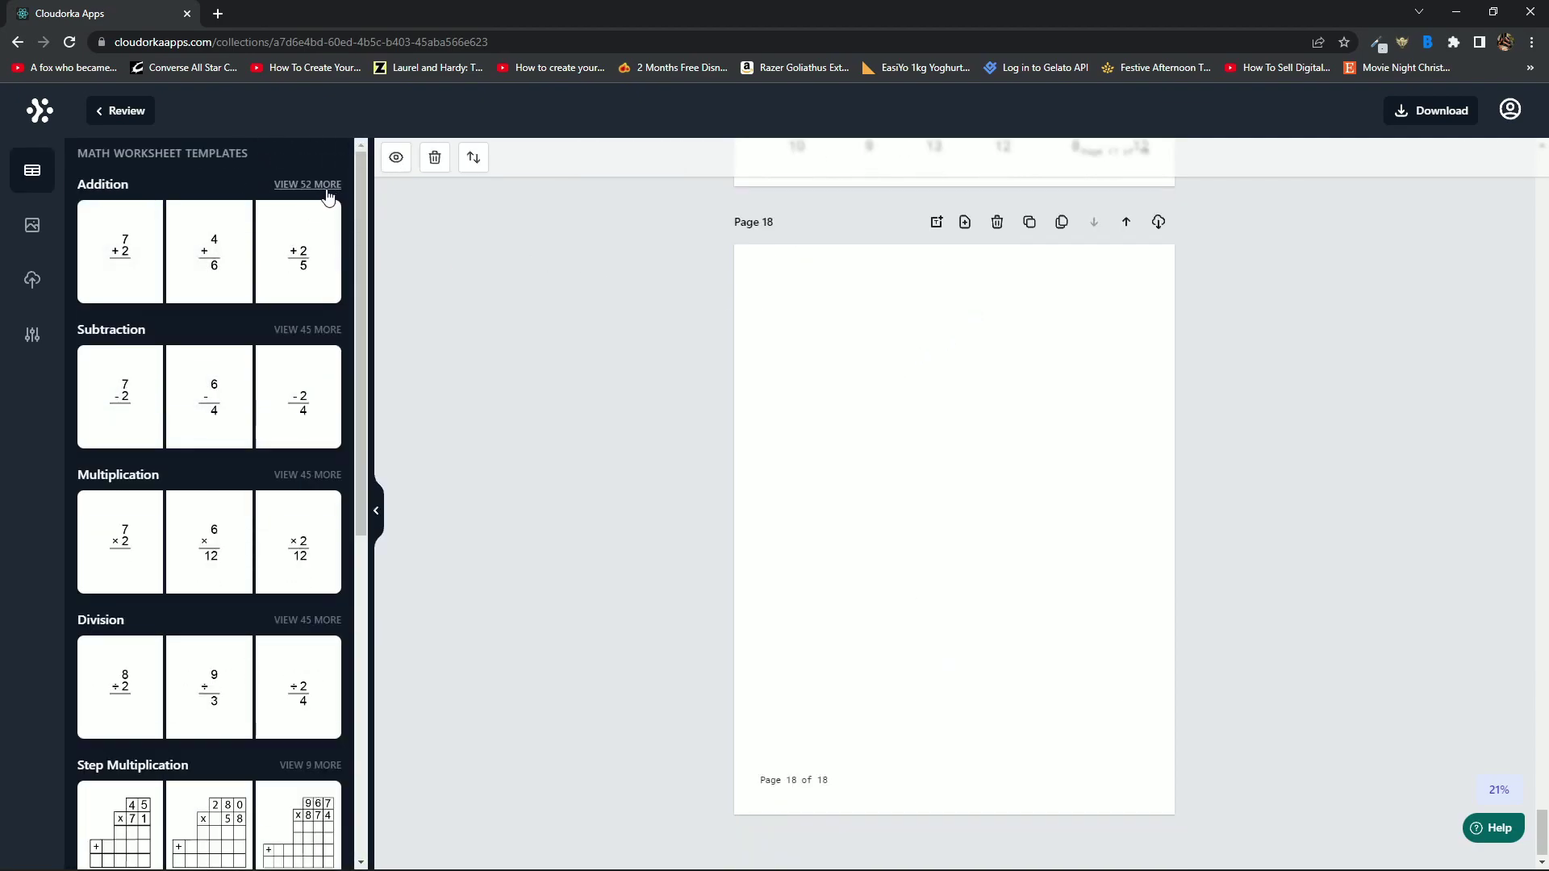
left_click(141, 250)
- Add pages 19 and 20 with missing-first-operand Subtraction designs: vertical with dashed boxes on page 19, horizontal with solid boxes on page 20
left_click(965, 222)
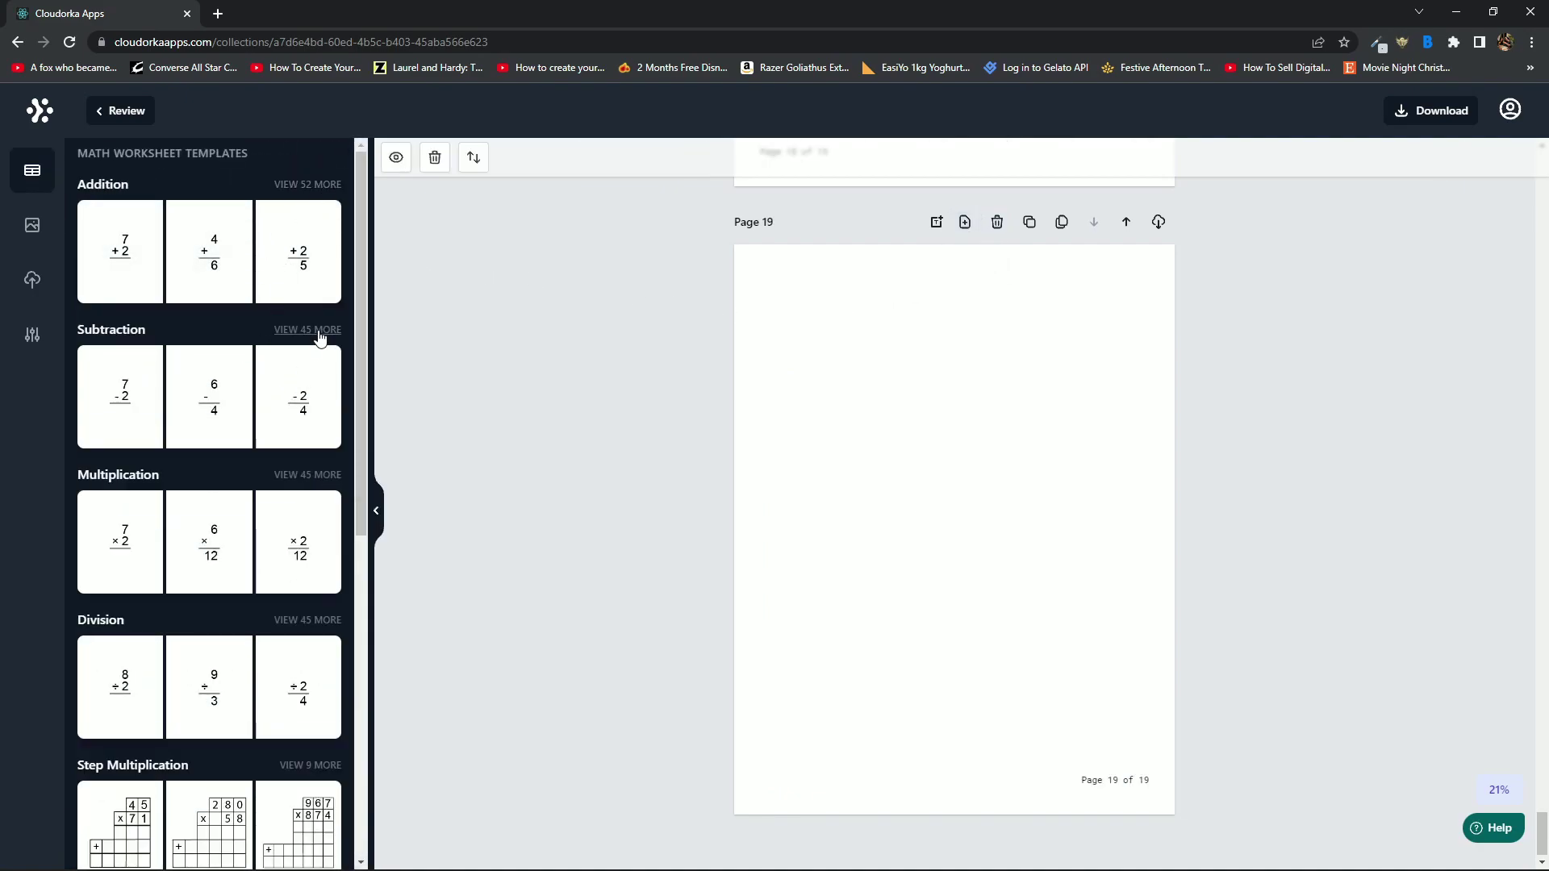
left_click(318, 339)
left_click(299, 466)
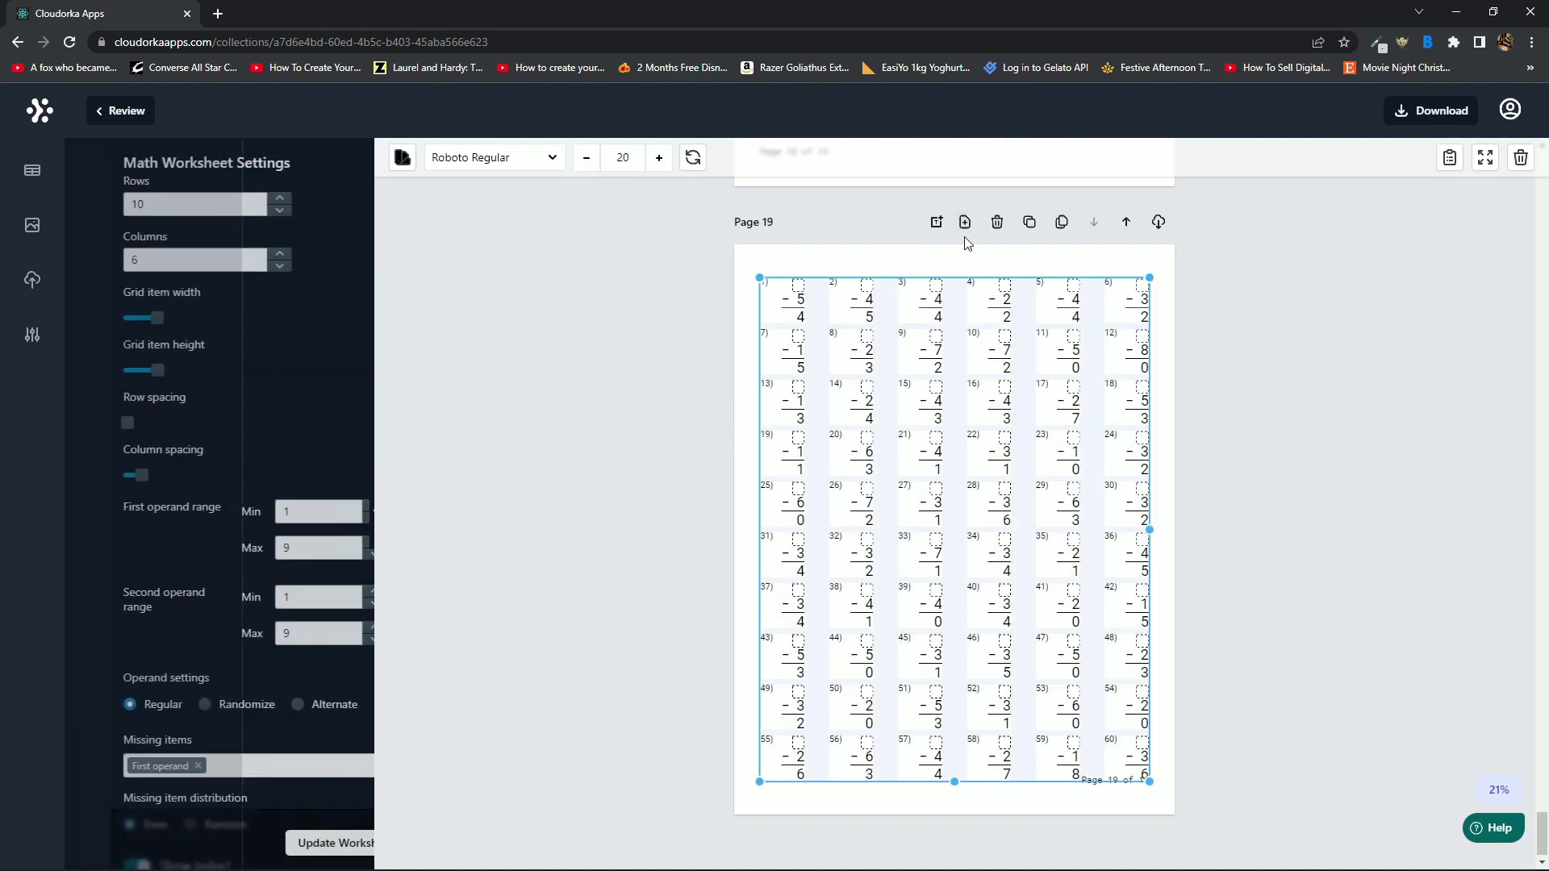
left_click(965, 222)
scroll(301, 322, "down", 6)
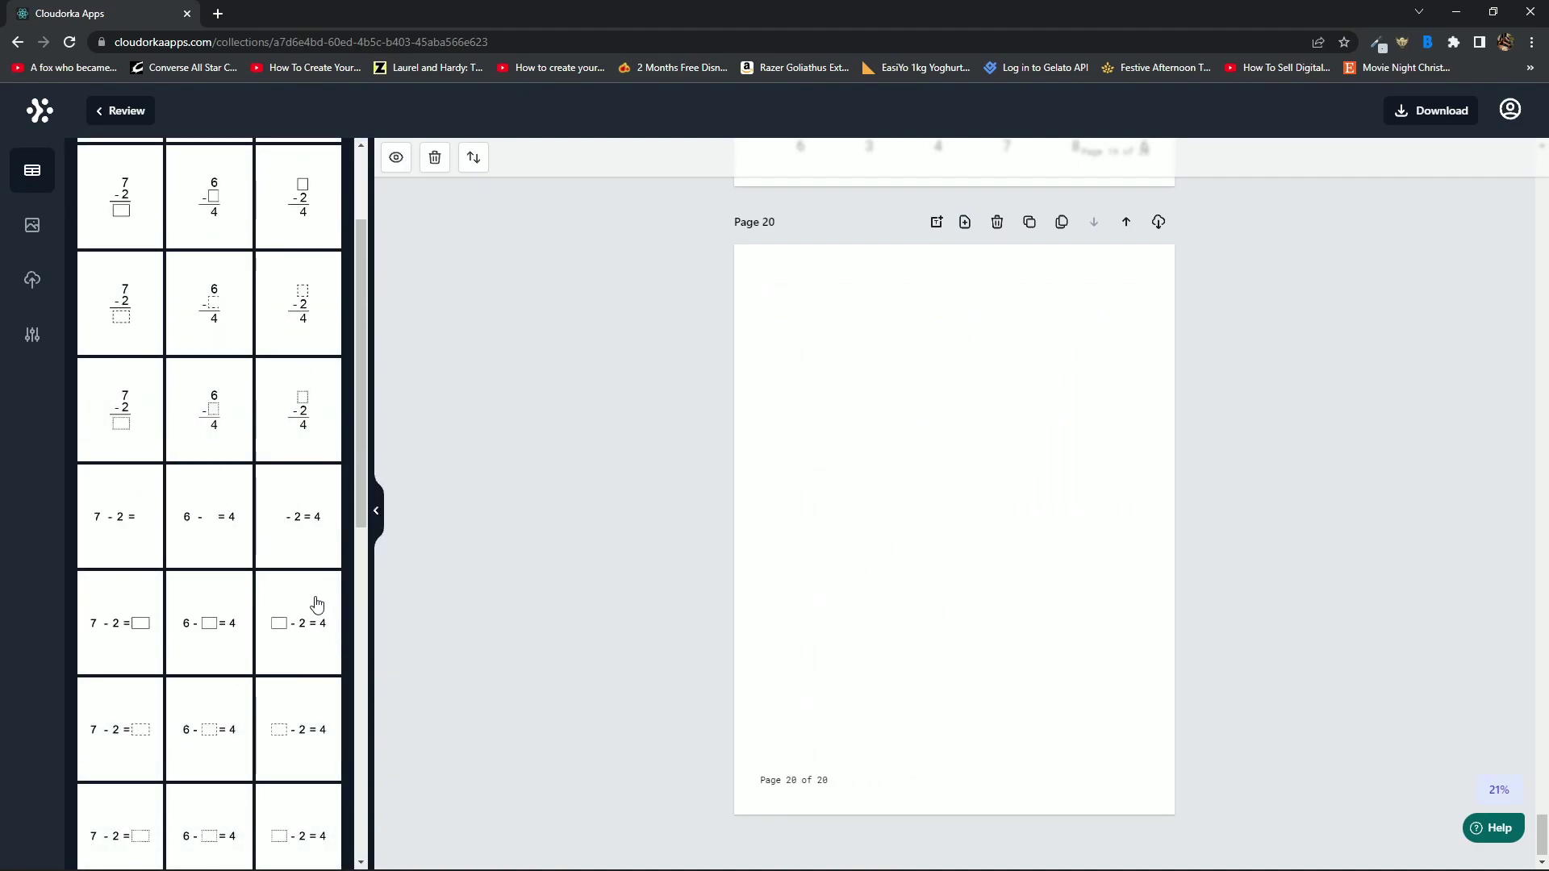
left_click(321, 597)
- Add pages 21 and 22 with Multiplication designs: rounded frames missing the second operand on page 21, a solid grid missing the first on page 22
left_click(965, 222)
left_click(328, 185)
scroll(307, 420, "down", 1)
left_click(323, 396)
scroll(250, 427, "down", 6)
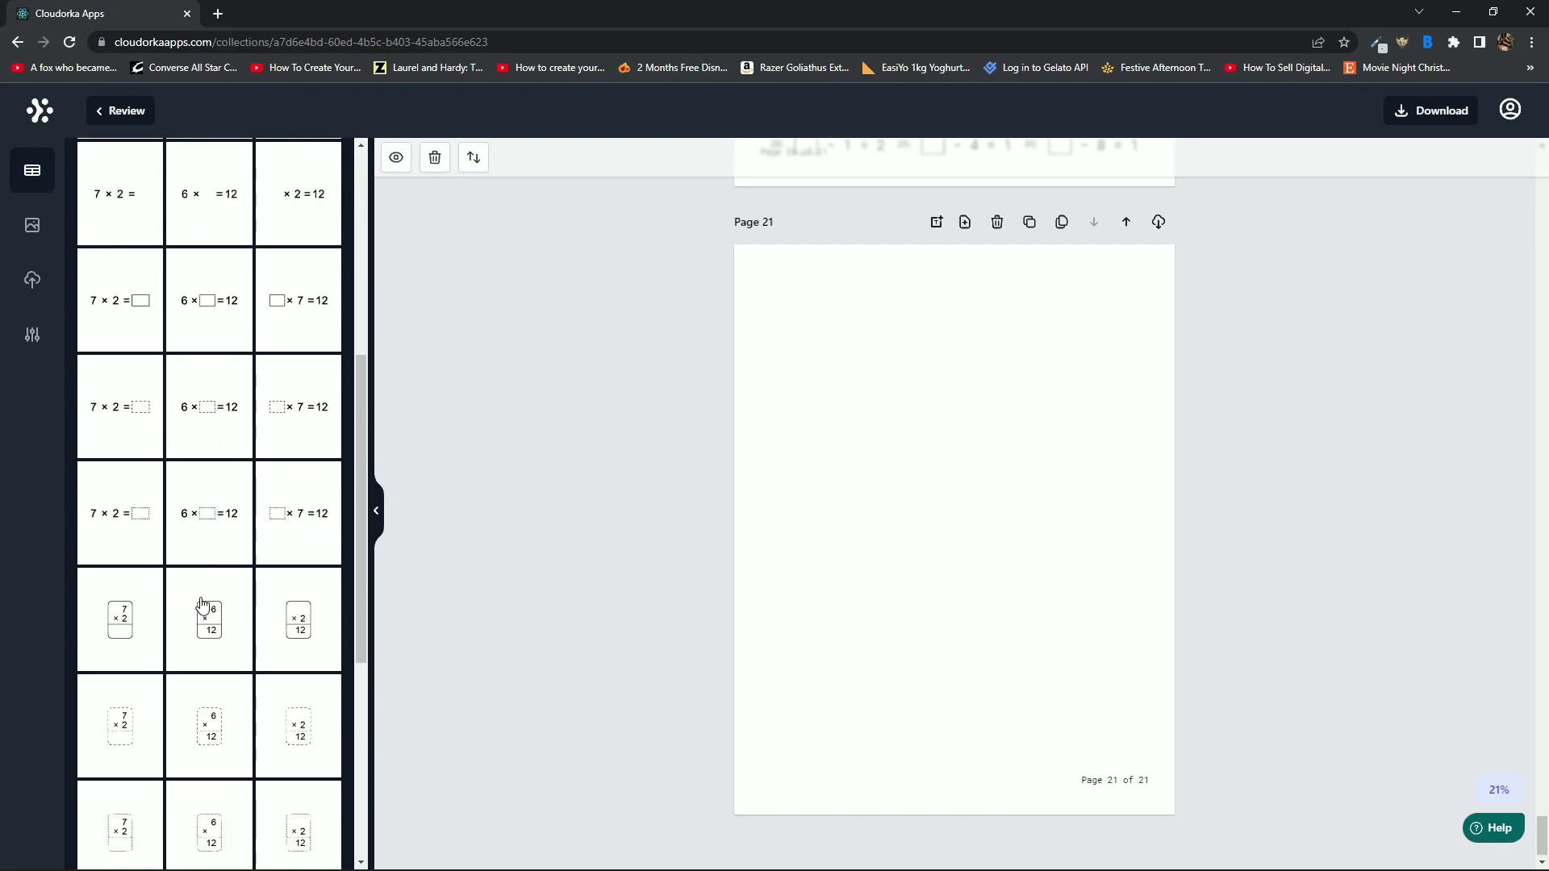
left_click(203, 605)
left_click(965, 222)
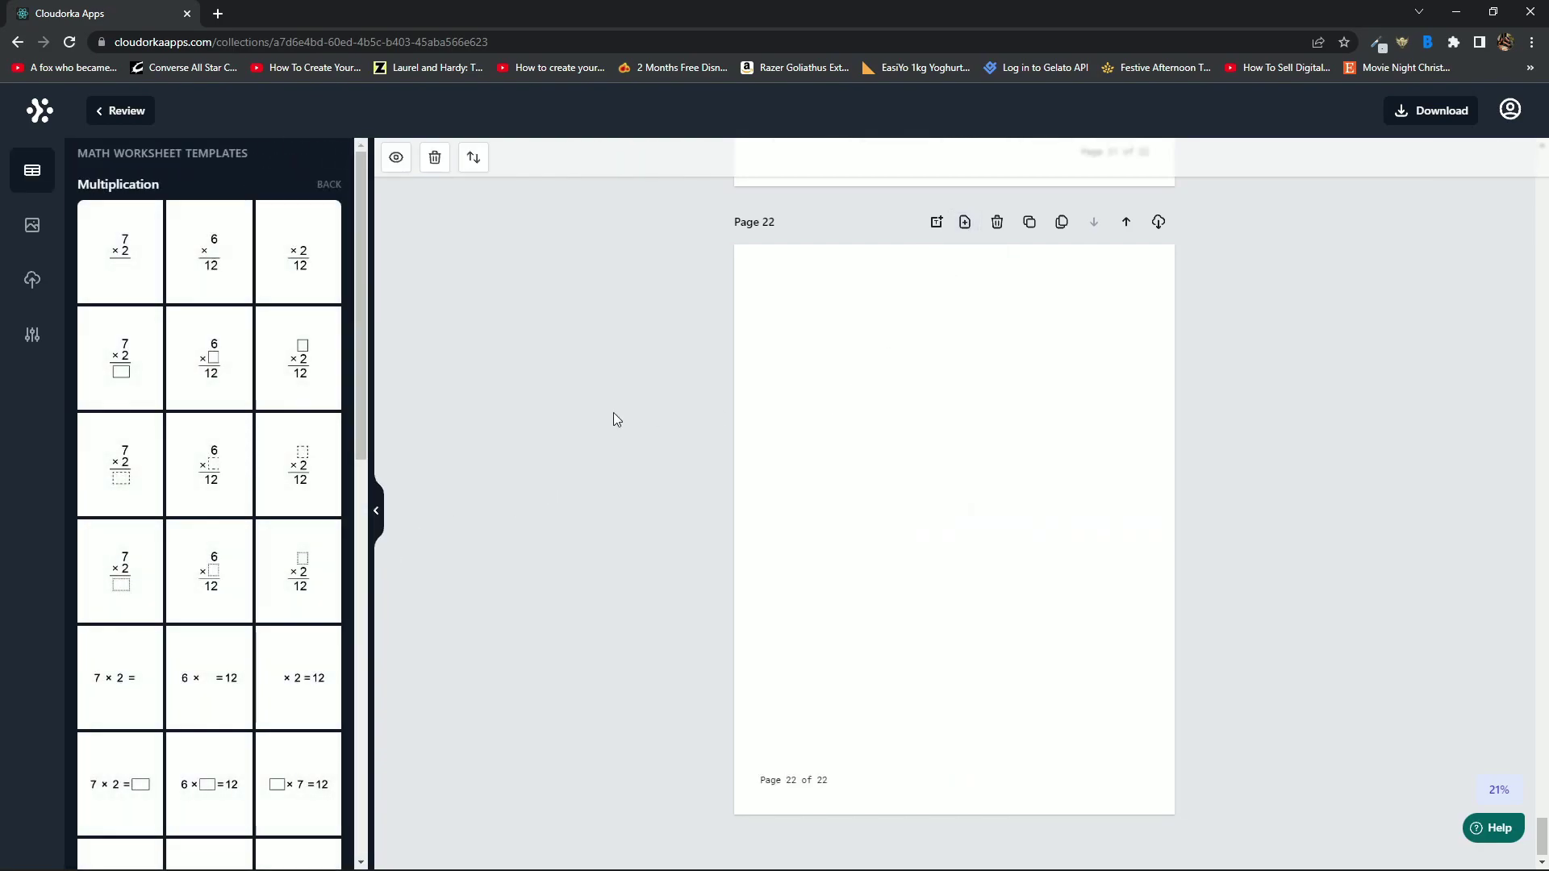
scroll(274, 460, "down", 9)
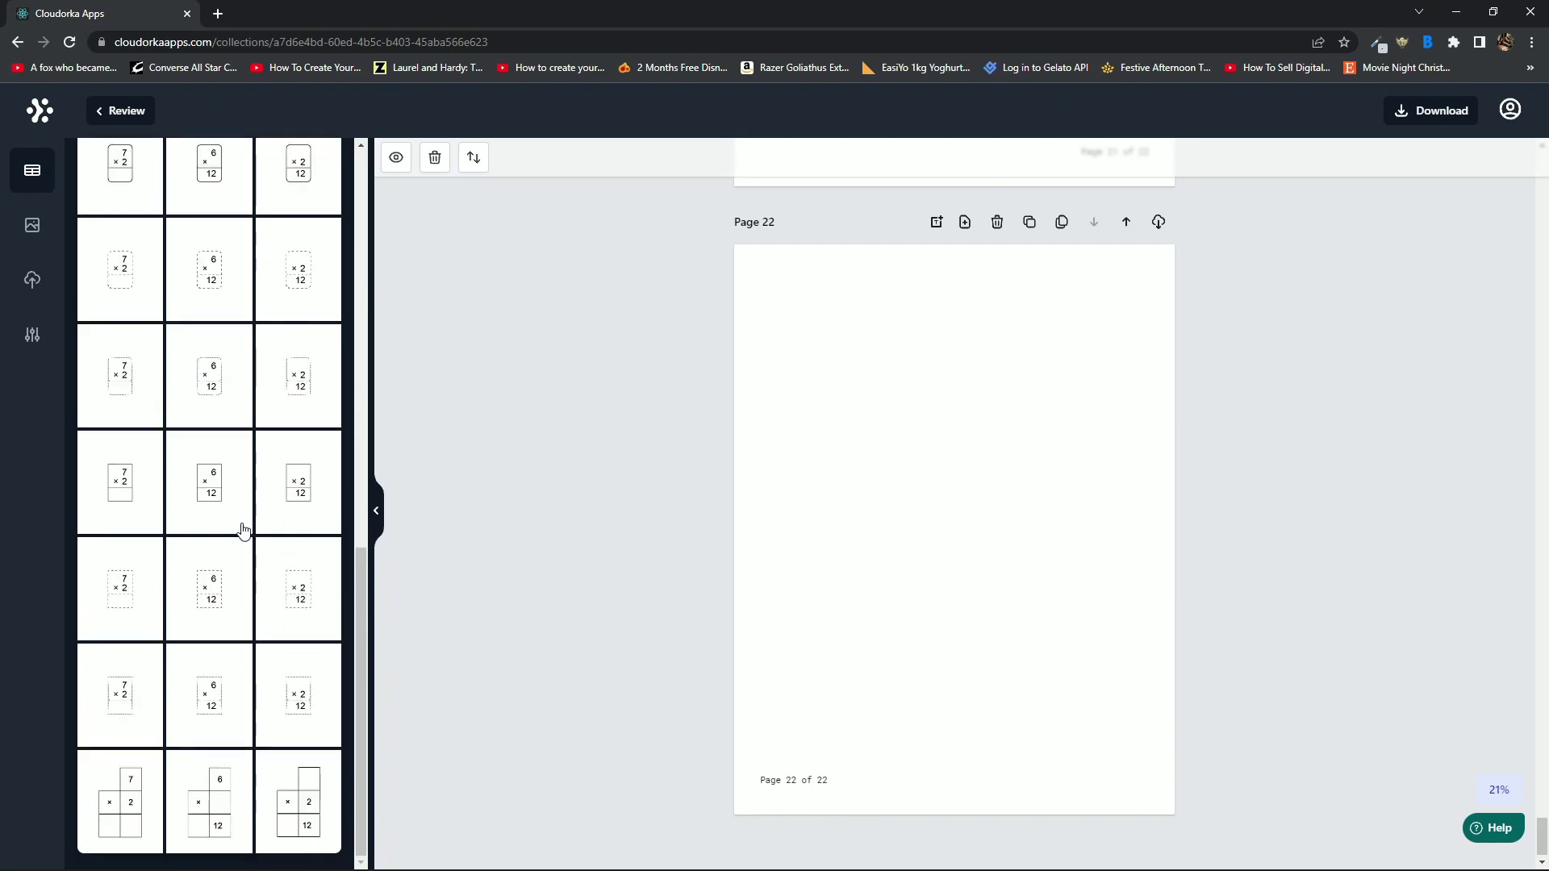
left_click(318, 793)
- Add page 23 with the dashed-grid Step Multiplication design for three-digit by three-digit problems
left_click(965, 221)
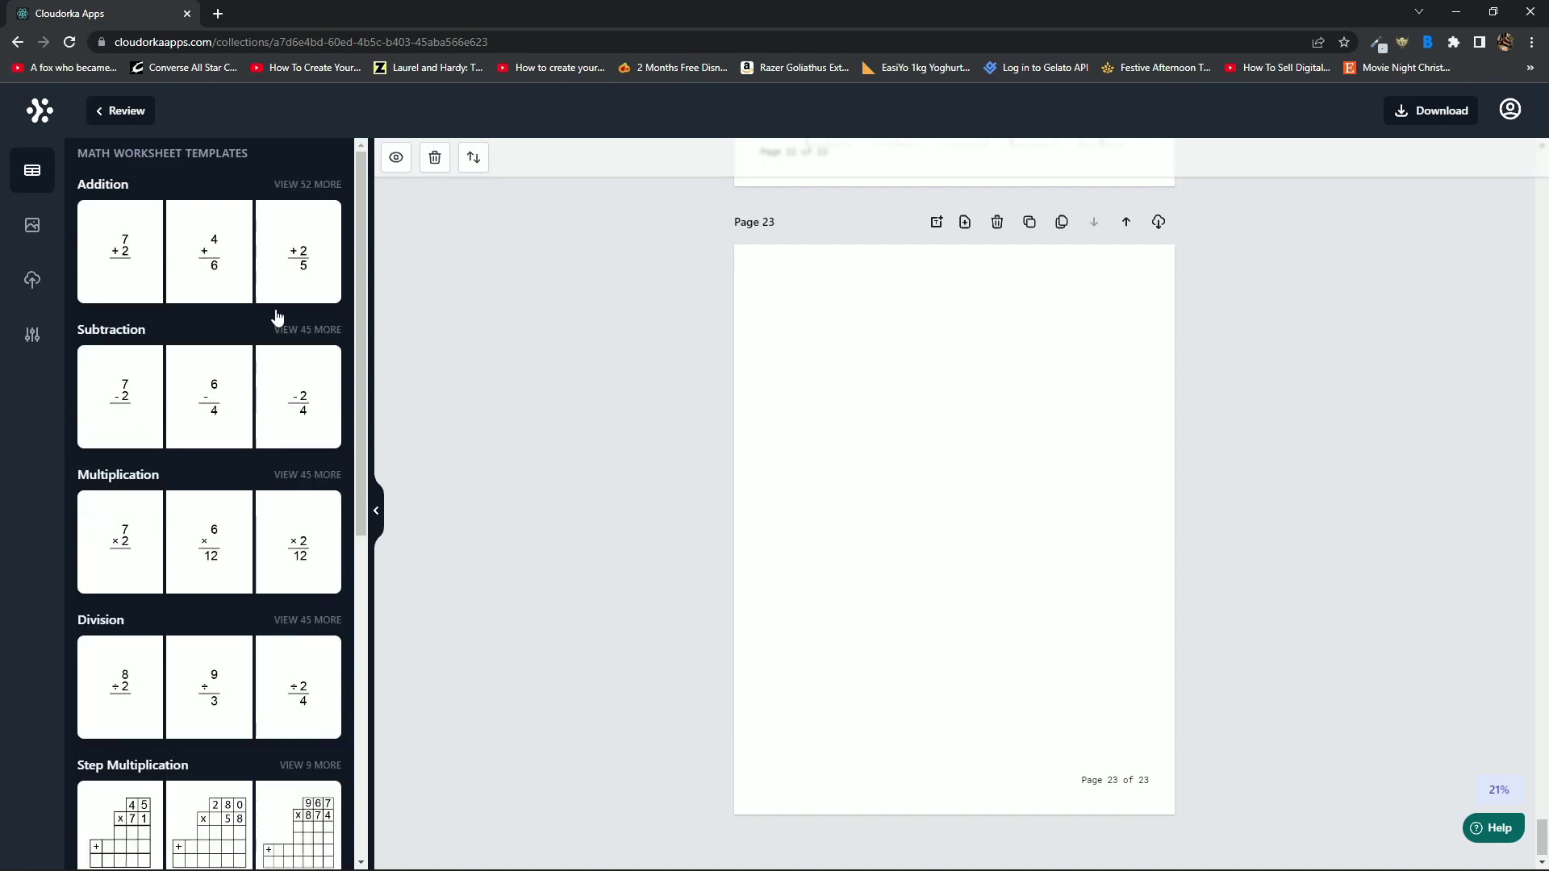
scroll(291, 339, "down", 4)
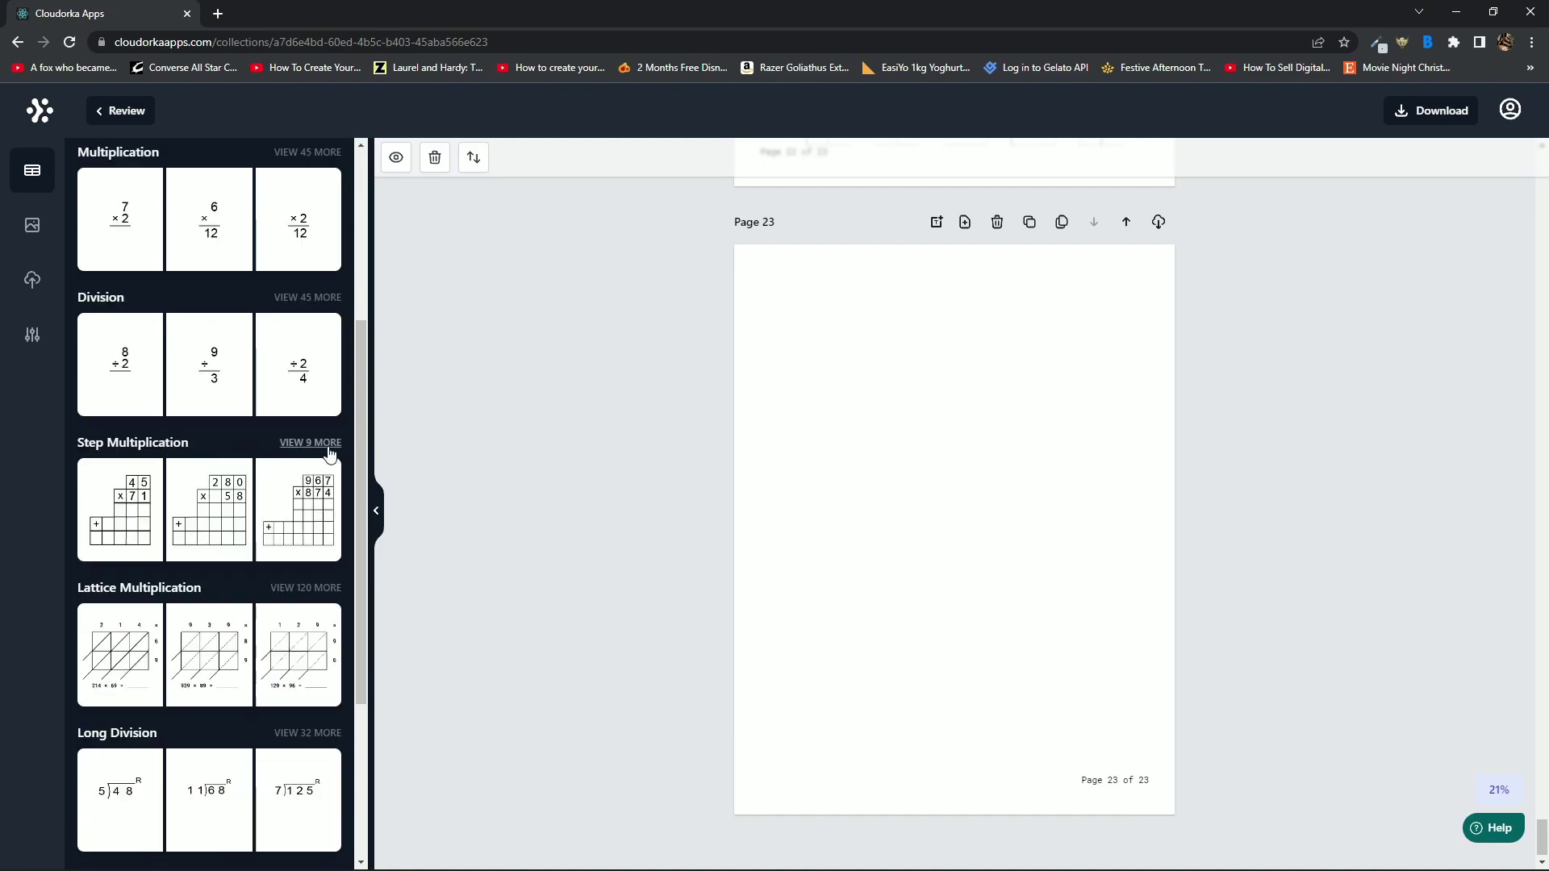
left_click(329, 443)
left_click(329, 365)
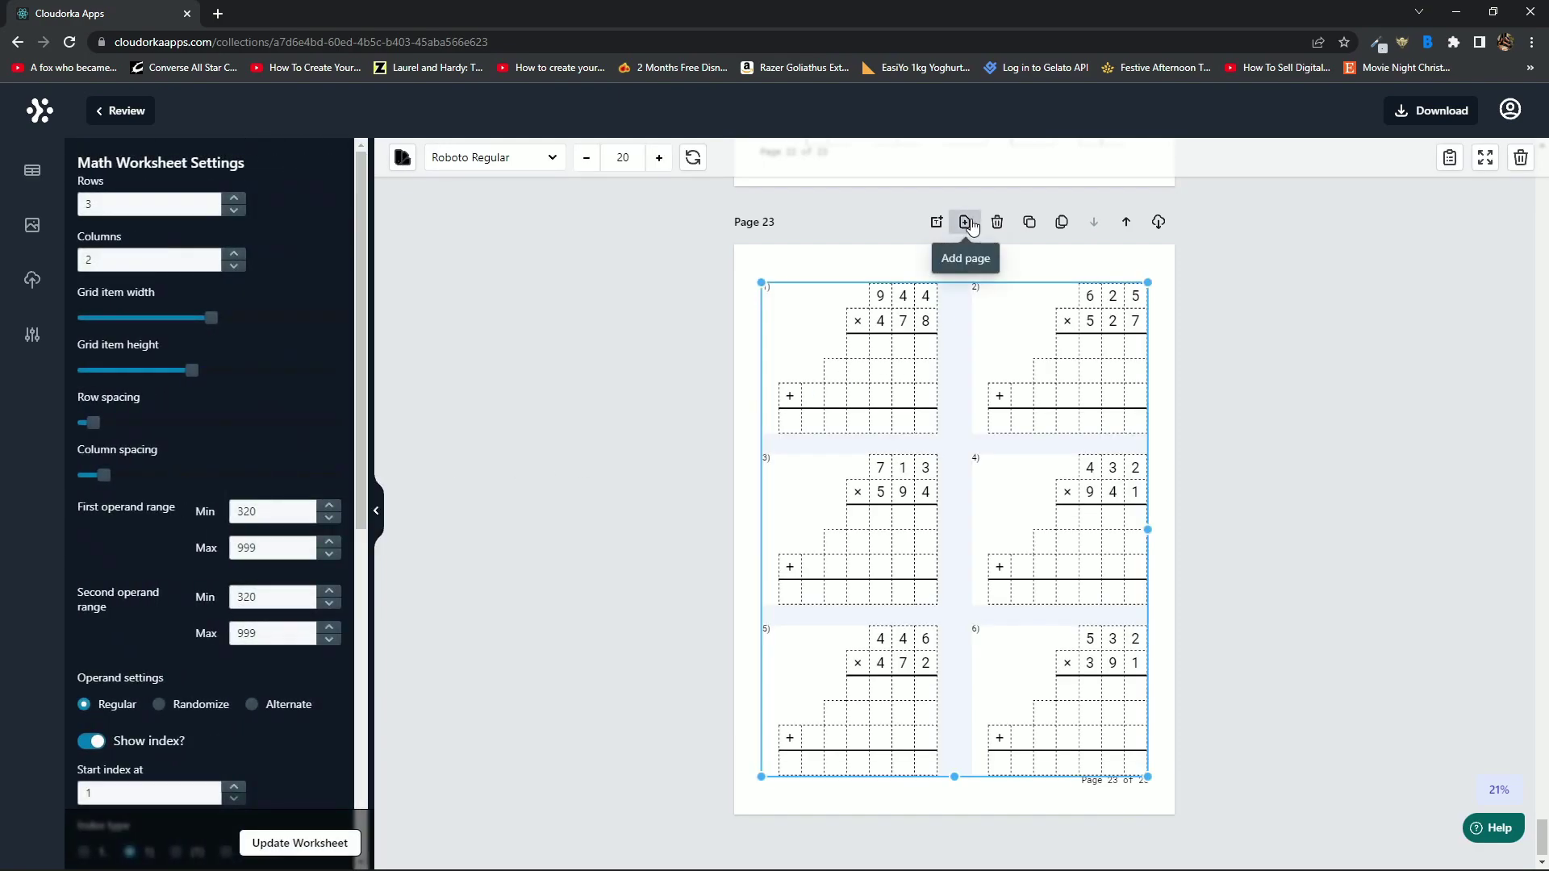
- Add pages 24 and 25 with vertical Division designs: boxed missing results on page 24 and a grid missing the second operand on page 25
left_click(965, 222)
scroll(223, 484, "down", 2)
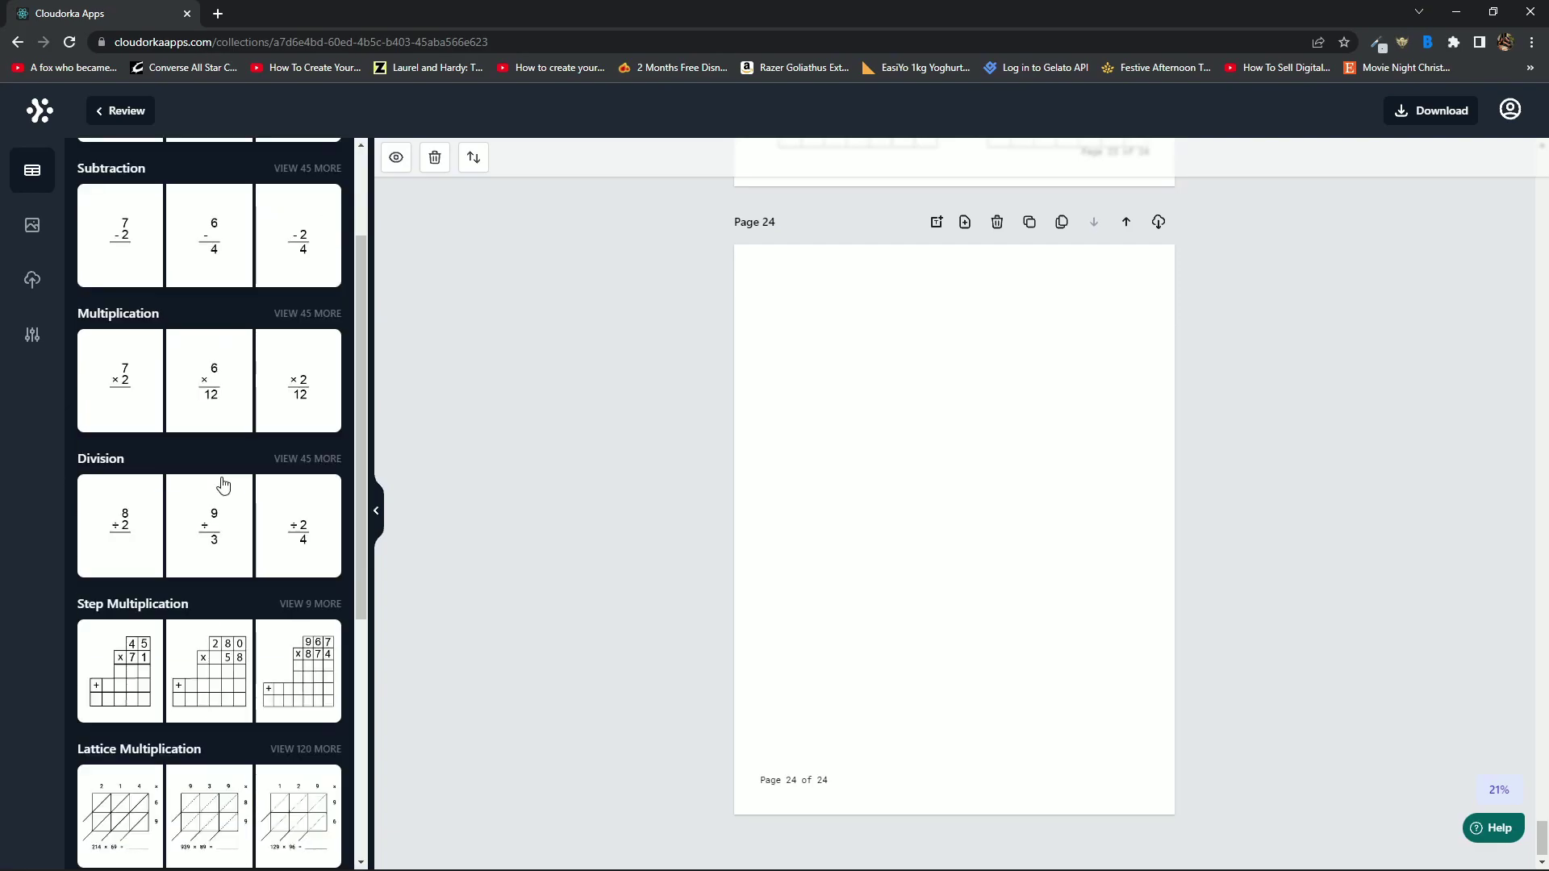
left_click(317, 460)
left_click(137, 373)
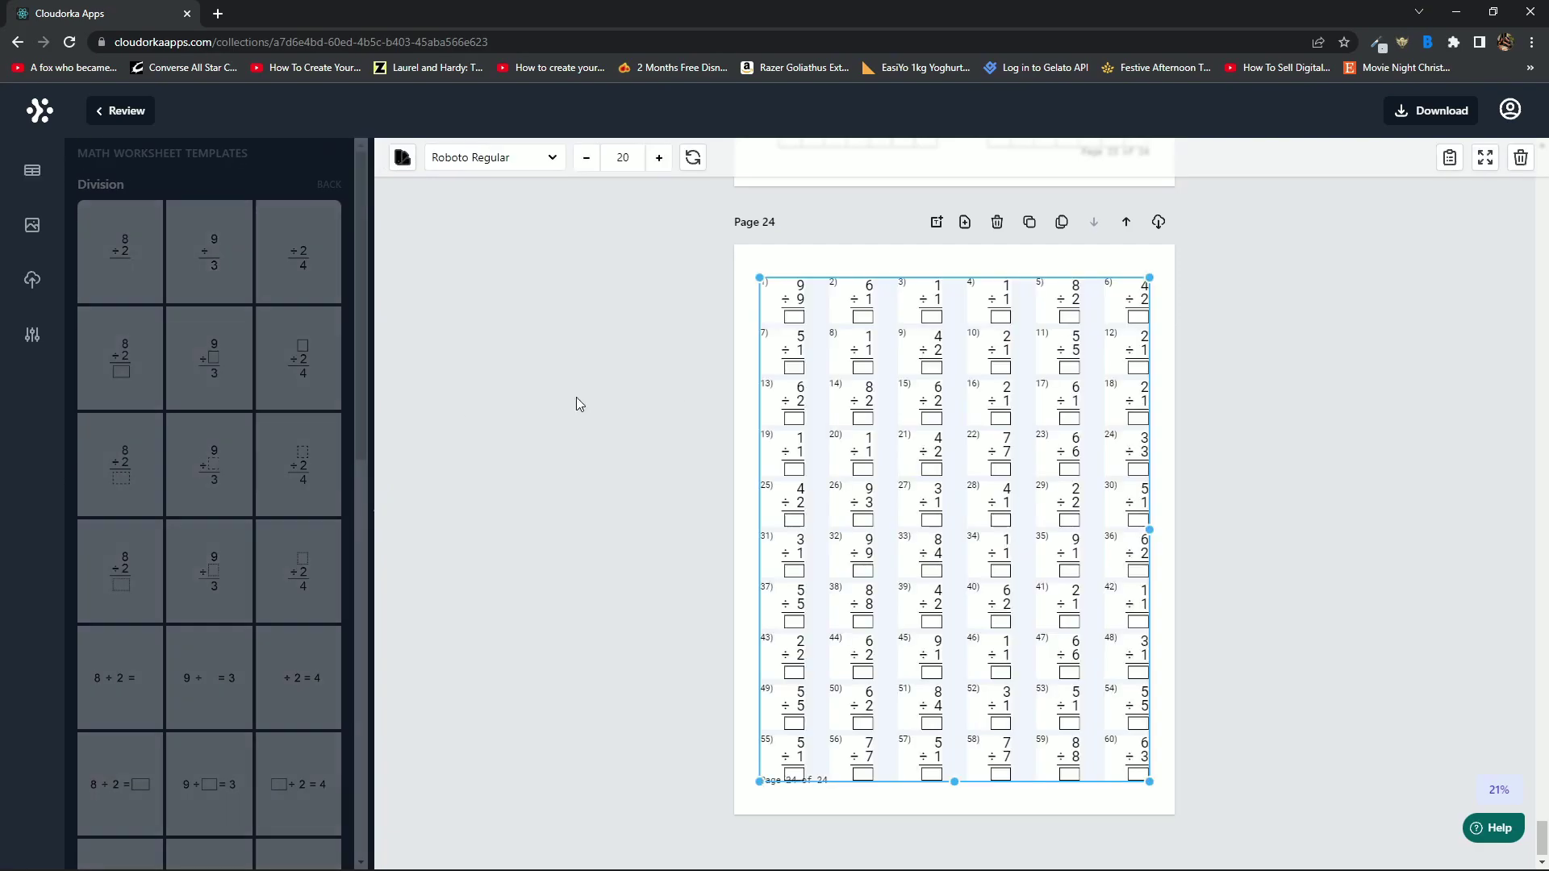
left_click(965, 222)
scroll(283, 525, "down", 10)
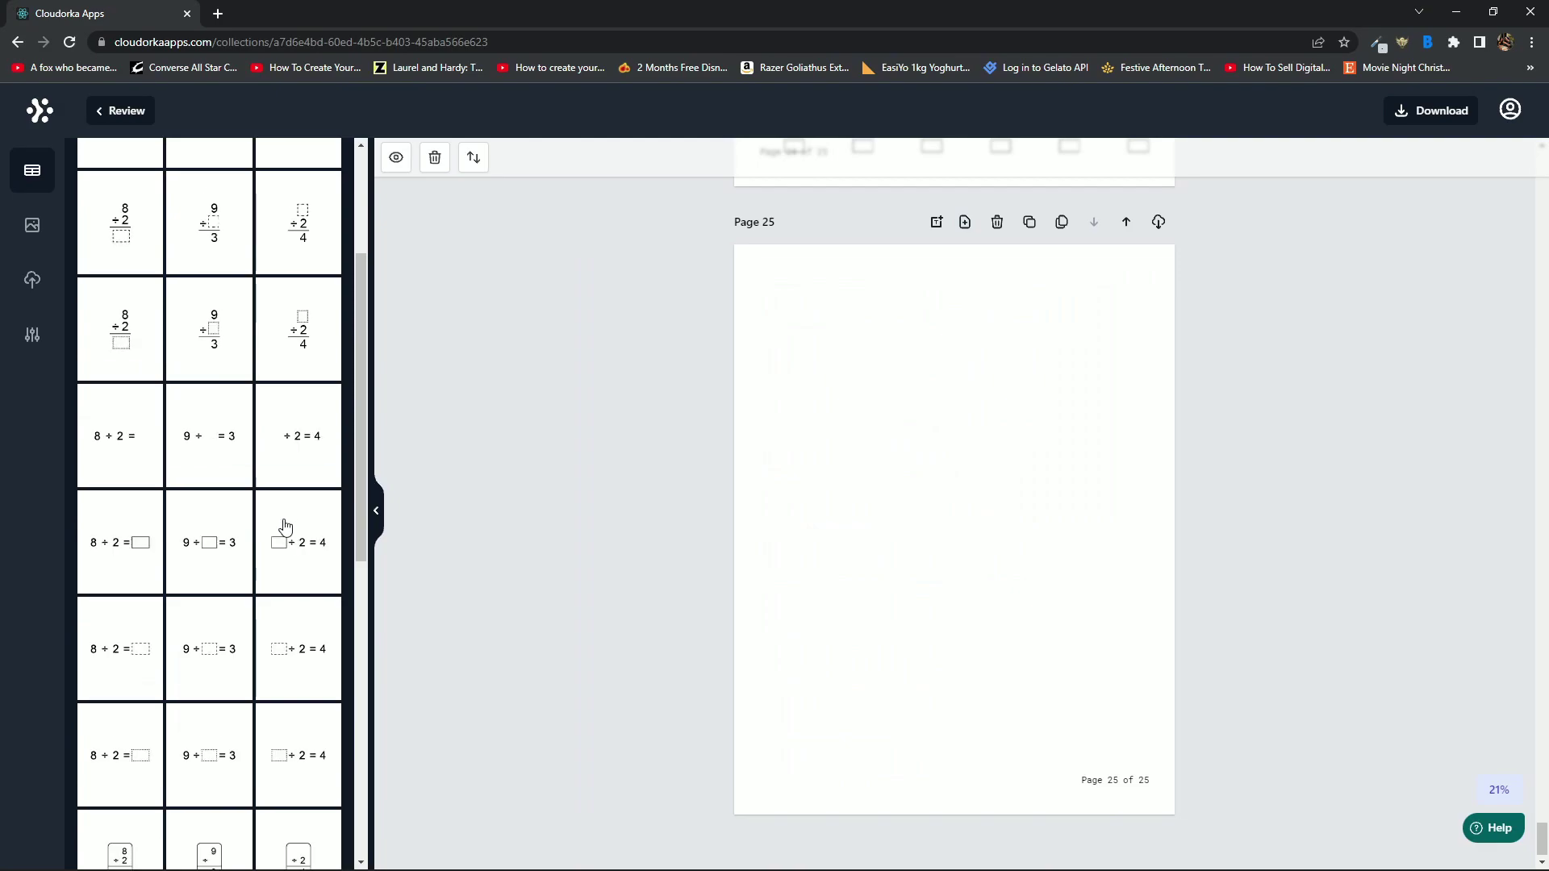
left_click(208, 793)
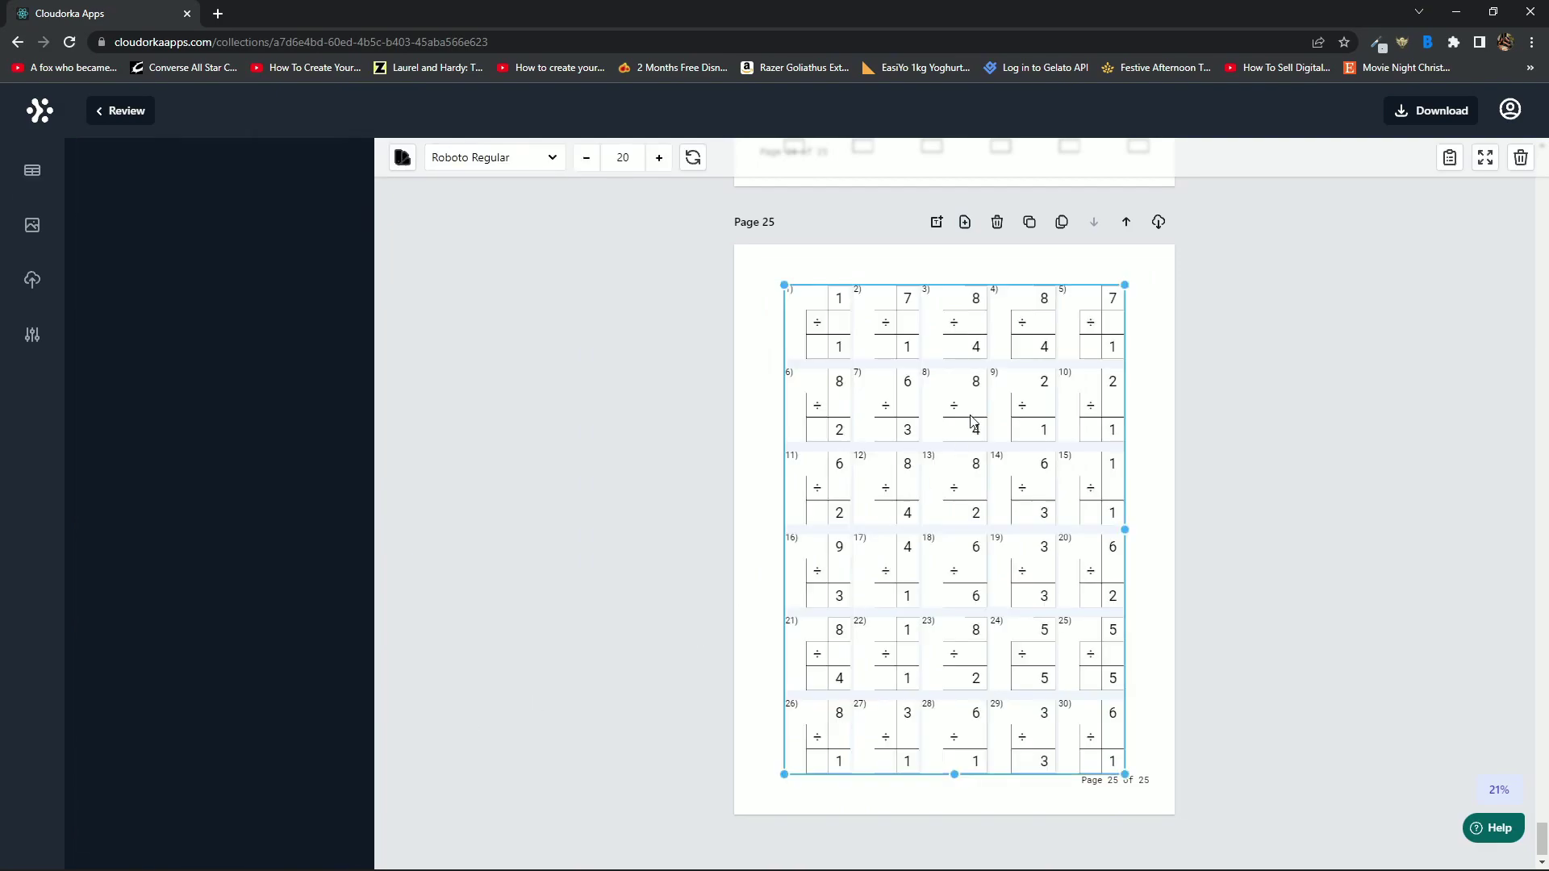
- Add page 26 with the first Lattice Multiplication design, for three-digit by two-digit problems
left_click(966, 222)
left_click(328, 185)
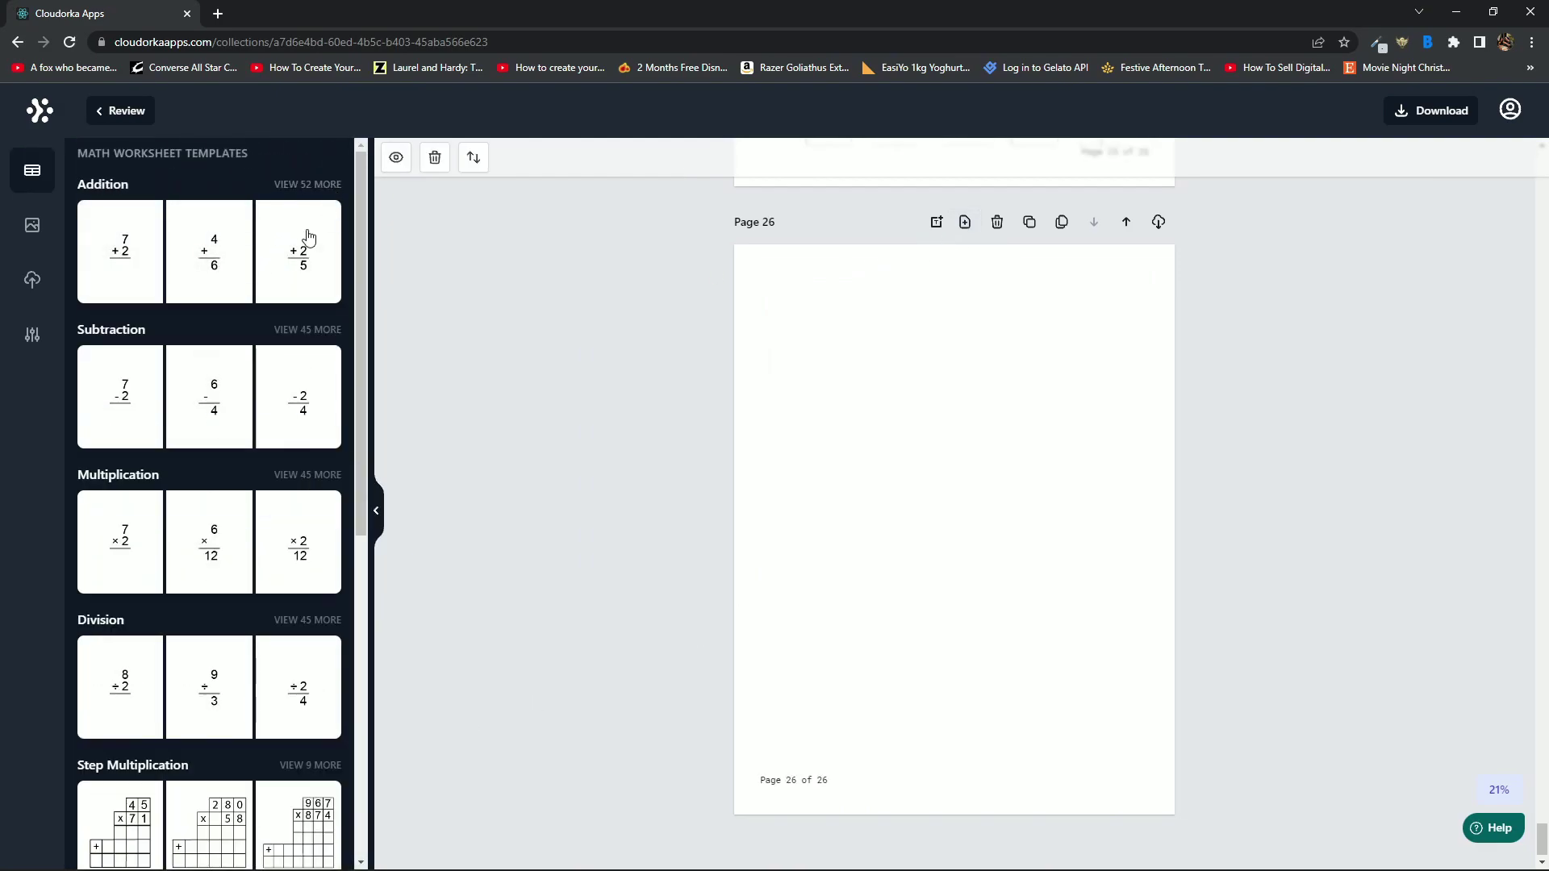
scroll(253, 436, "down", 7)
left_click(122, 439)
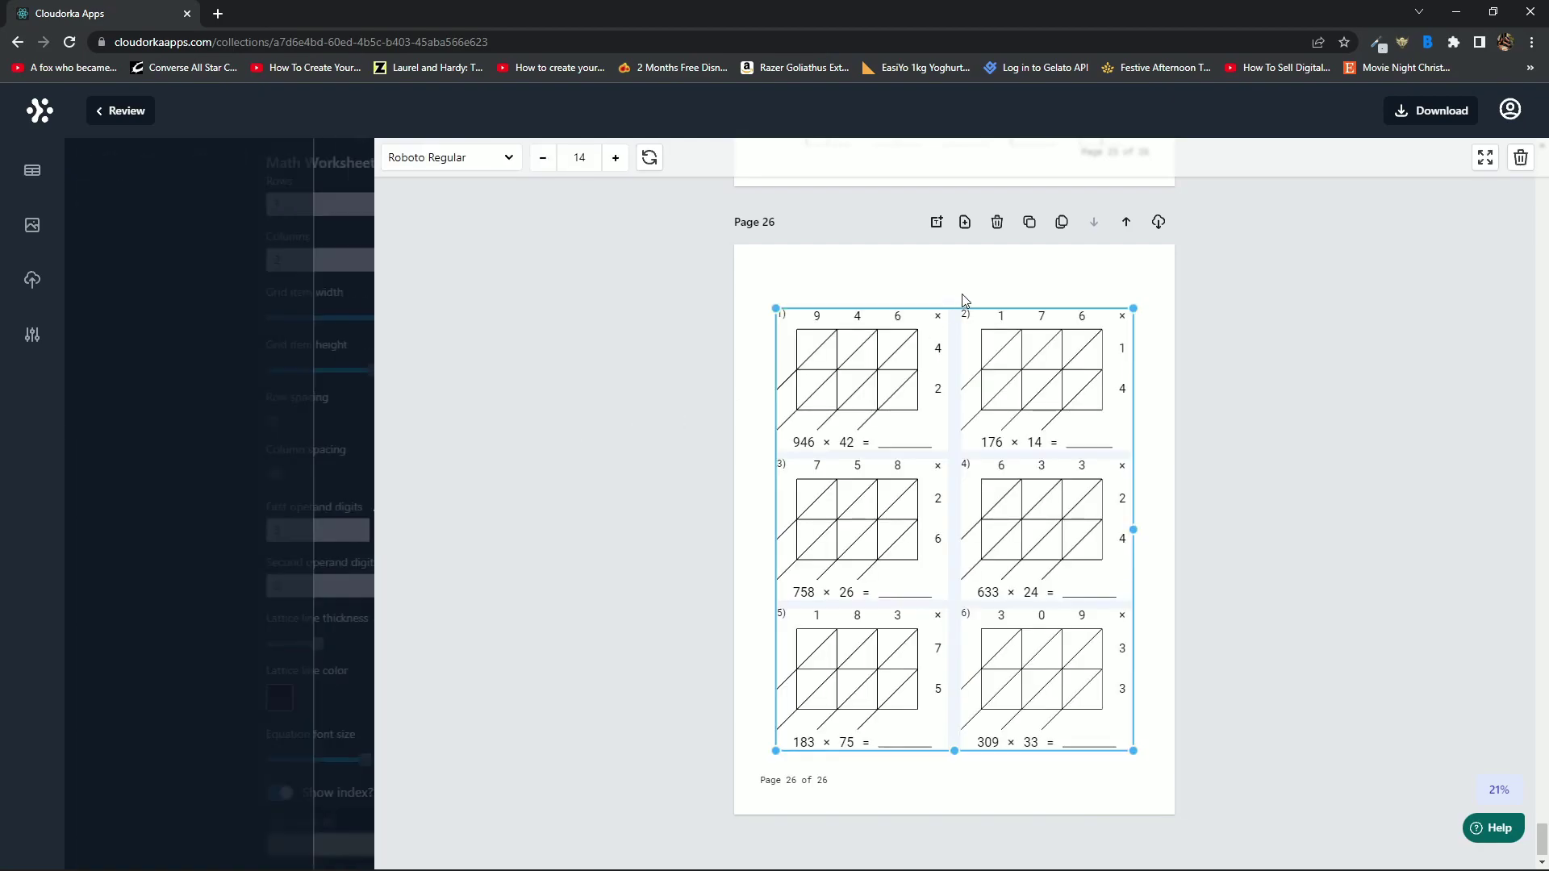
- Add page 27 with the light-grid Long Division design that divides three-digit by two-digit numbers with a remainder
left_click(965, 222)
left_click(328, 185)
scroll(211, 532, "down", 7)
left_click(318, 492)
scroll(231, 507, "down", 6)
scroll(232, 508, "down", 1)
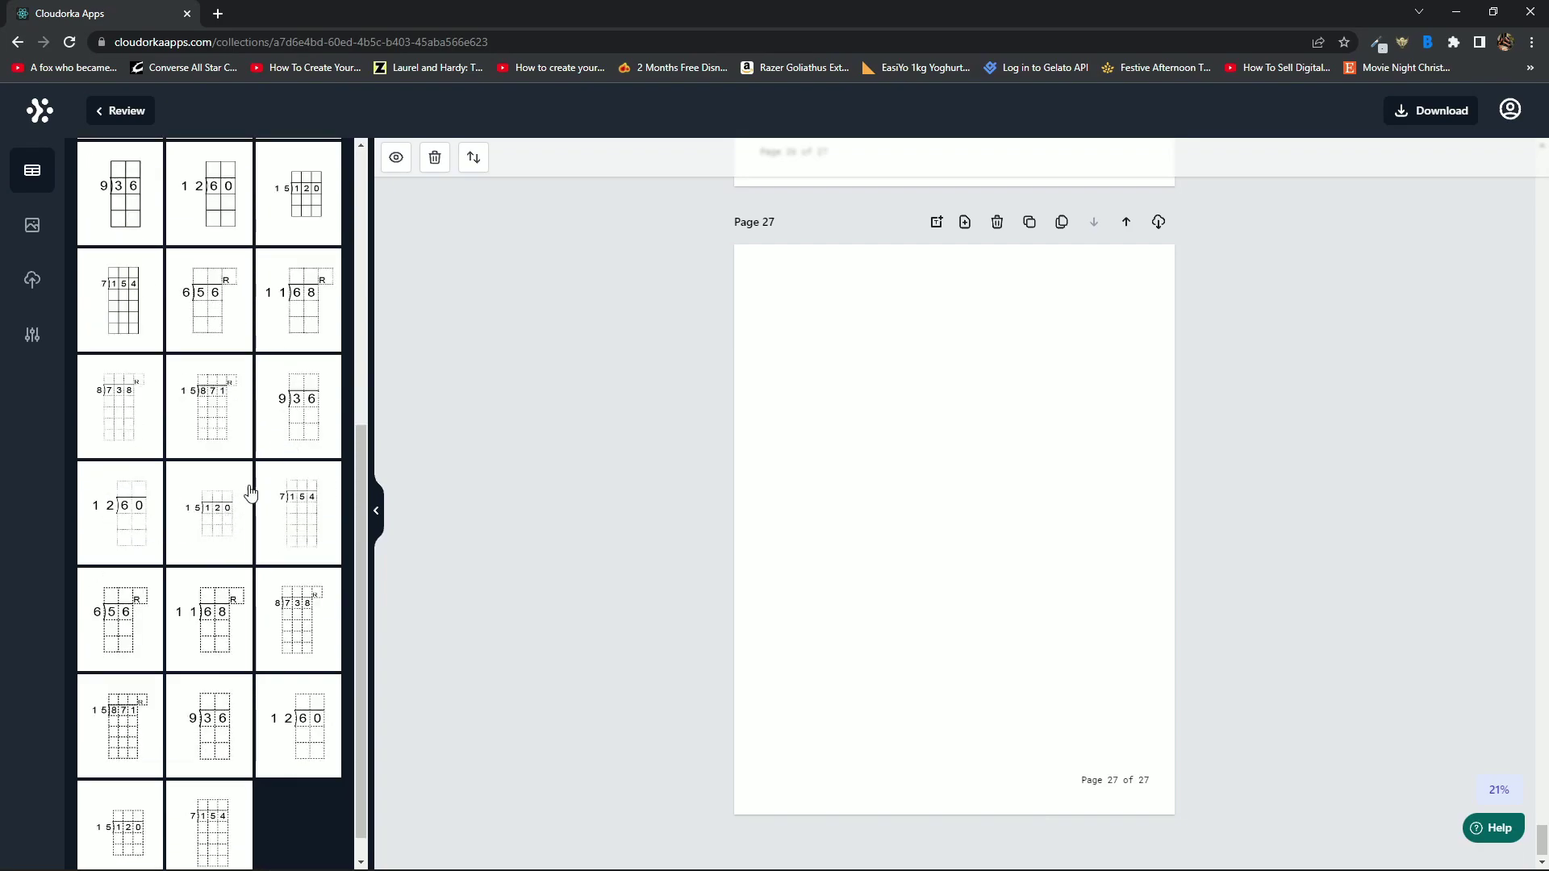
left_click(215, 414)
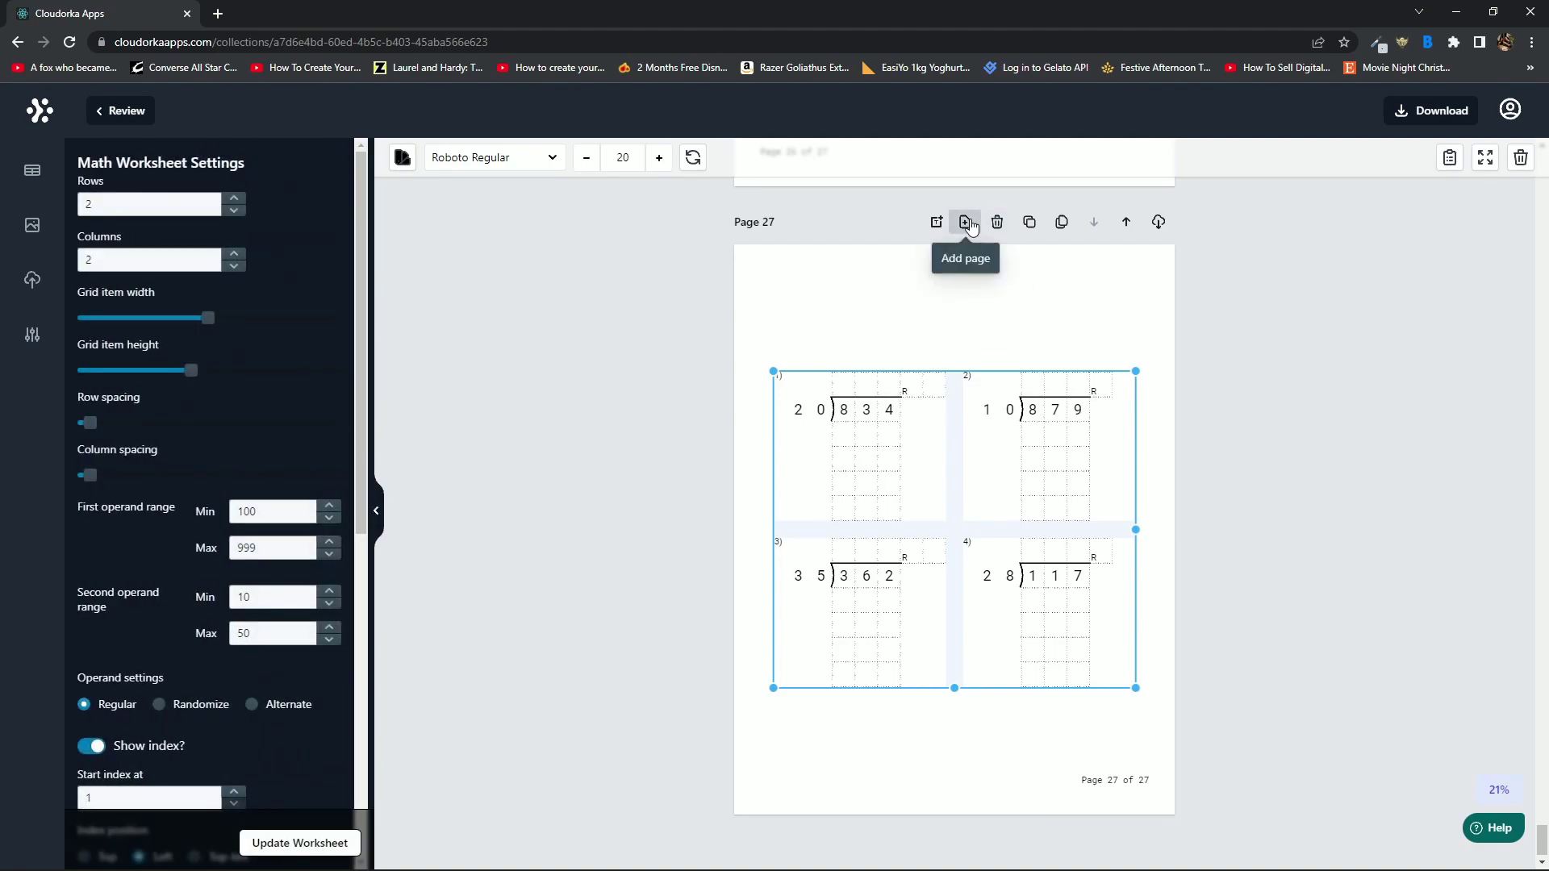
- Add page 28 with a Time design showing clock faces to read and blank answer lines
left_click(965, 222)
scroll(231, 523, "down", 7)
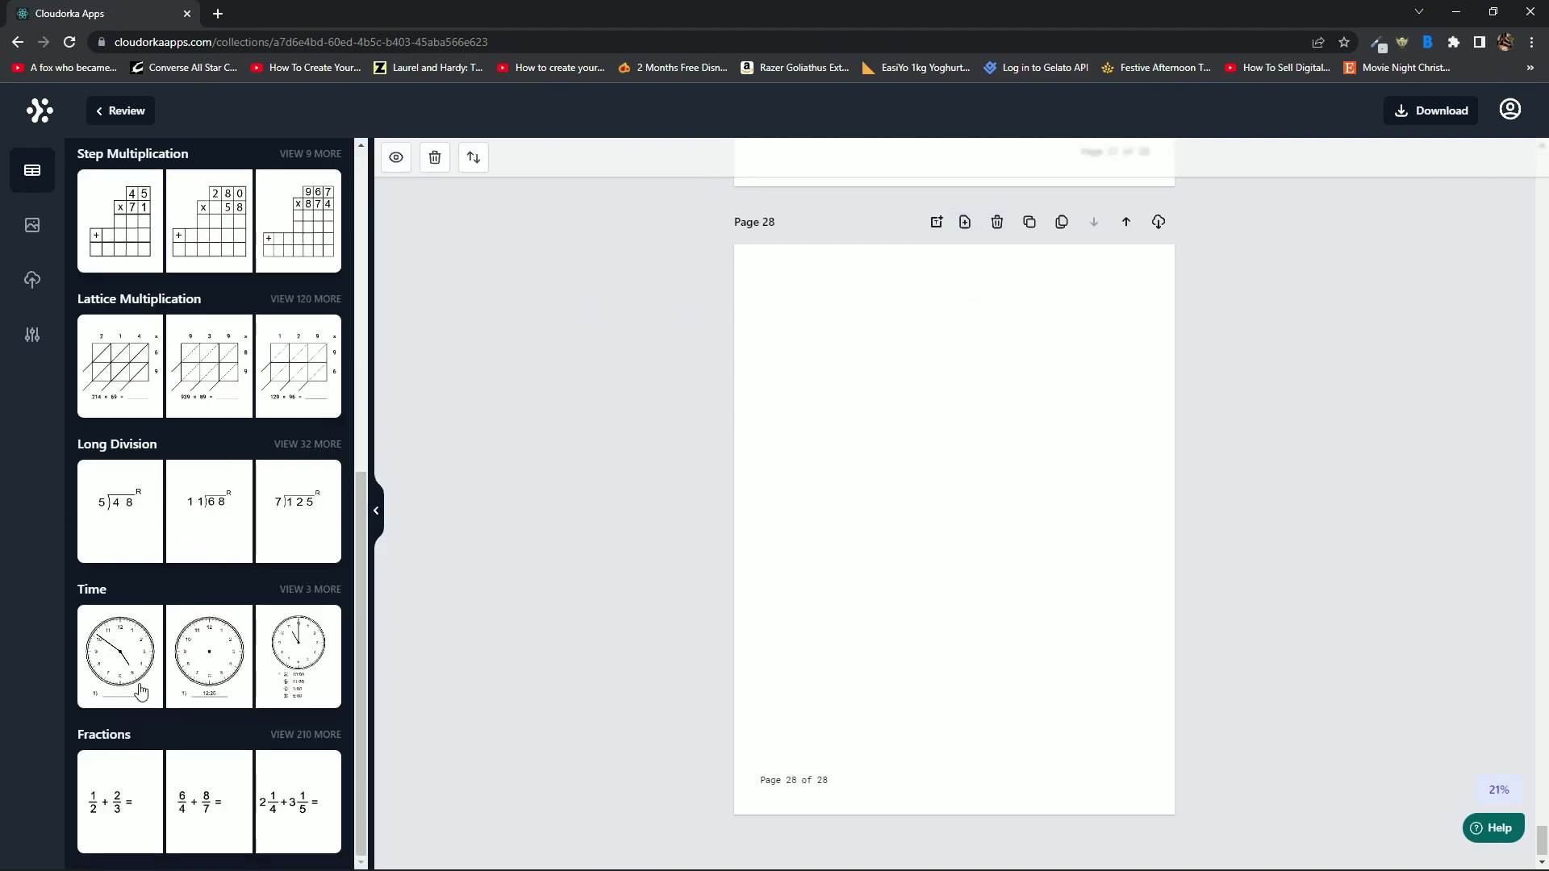
left_click(226, 660)
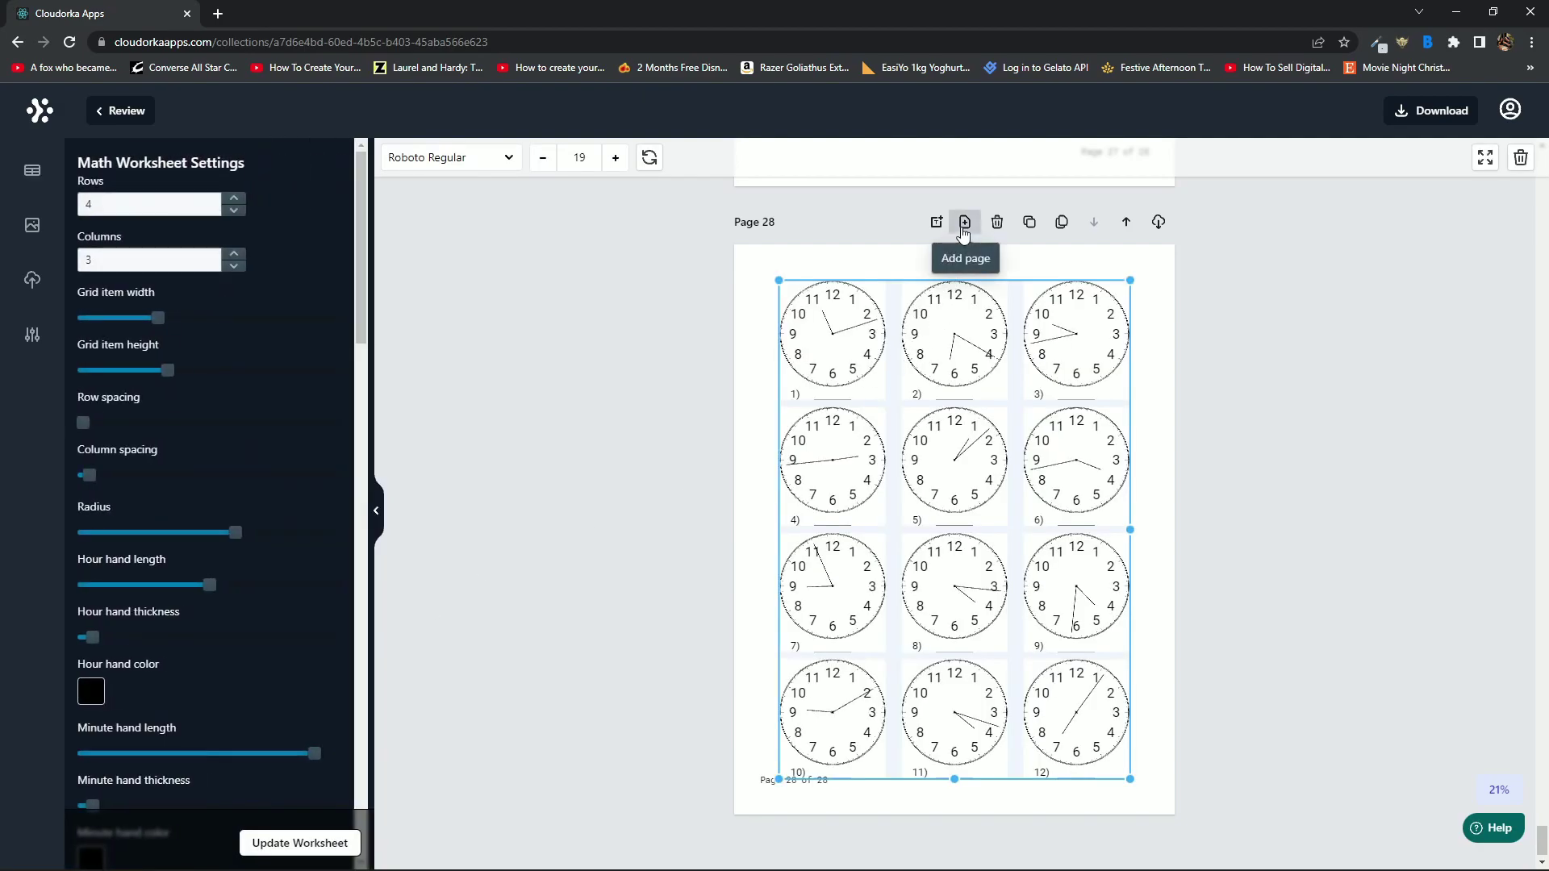
- Add page 29 and fill it with an improper-fraction subtraction design from the Fractions templates
left_click(965, 222)
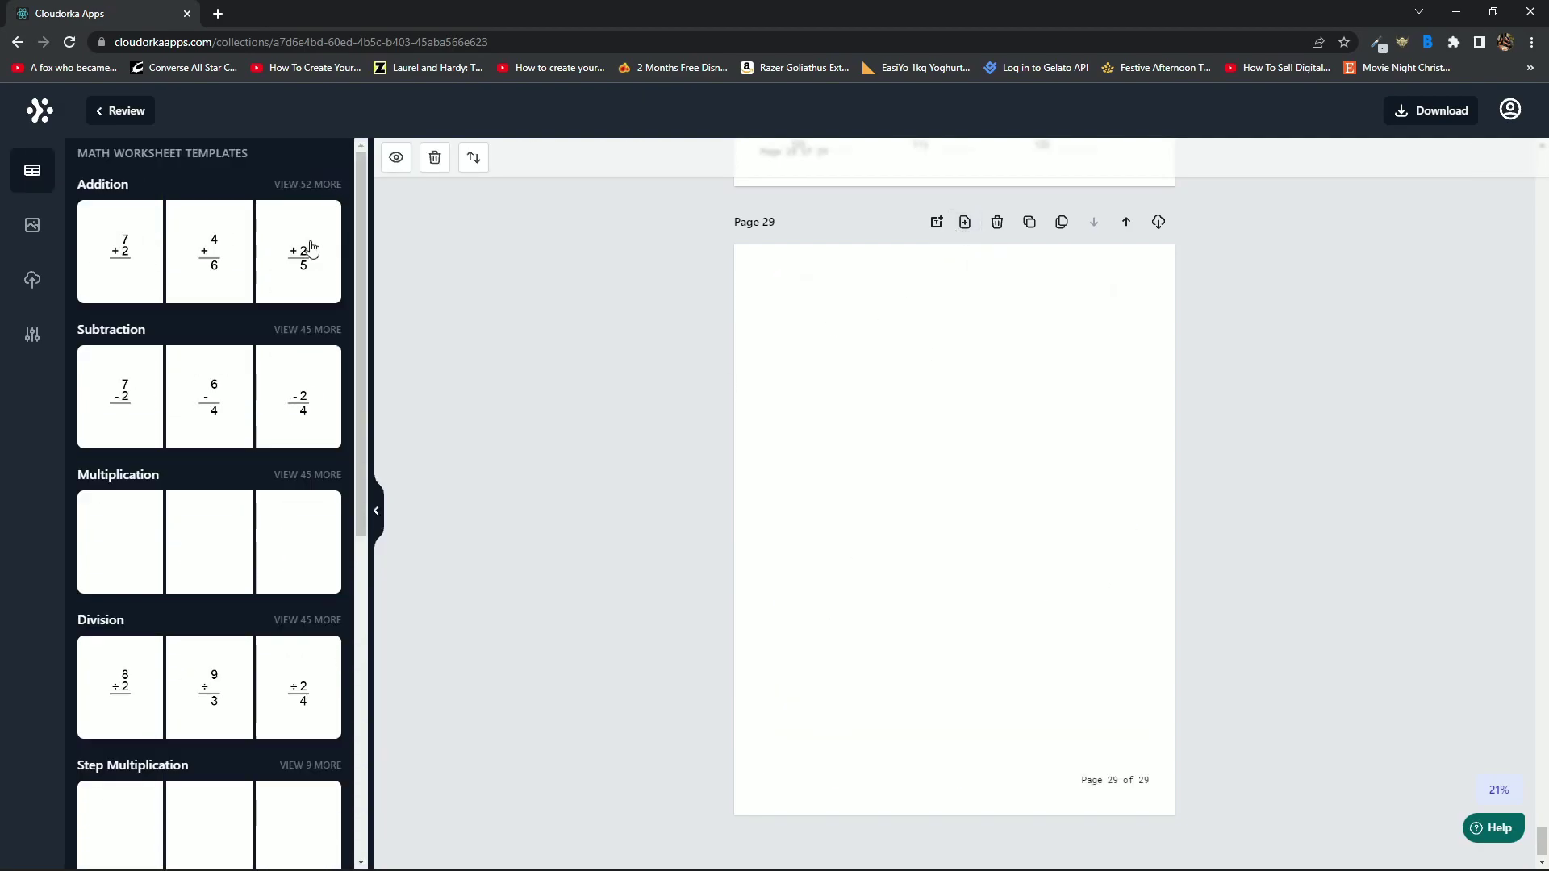
scroll(192, 589, "down", 7)
left_click(307, 735)
scroll(262, 585, "down", 5)
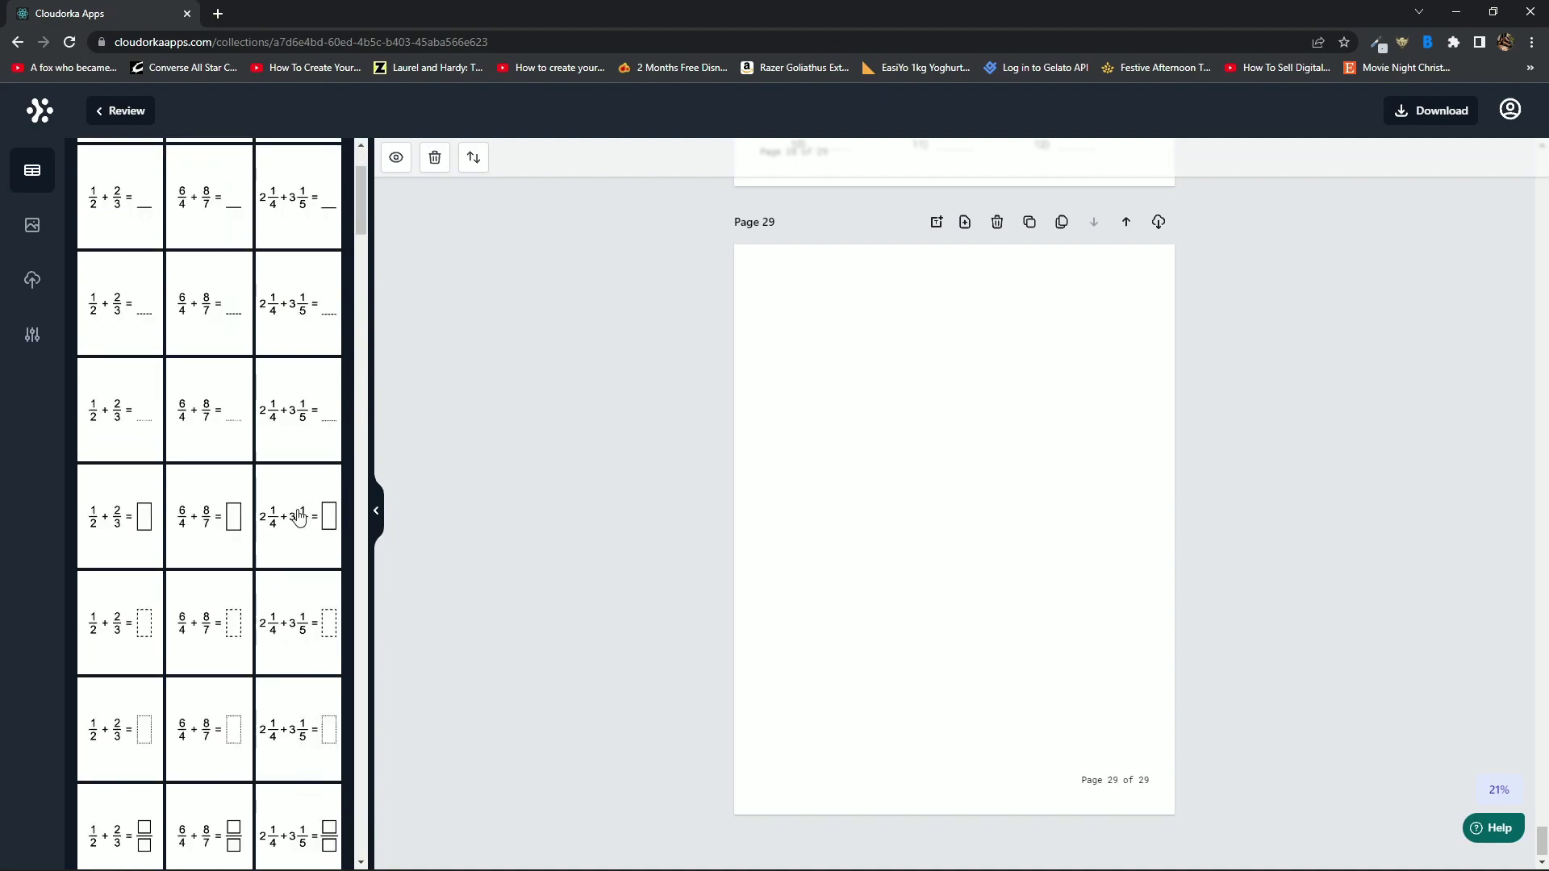
scroll(277, 640, "down", 8)
scroll(277, 640, "down", 6)
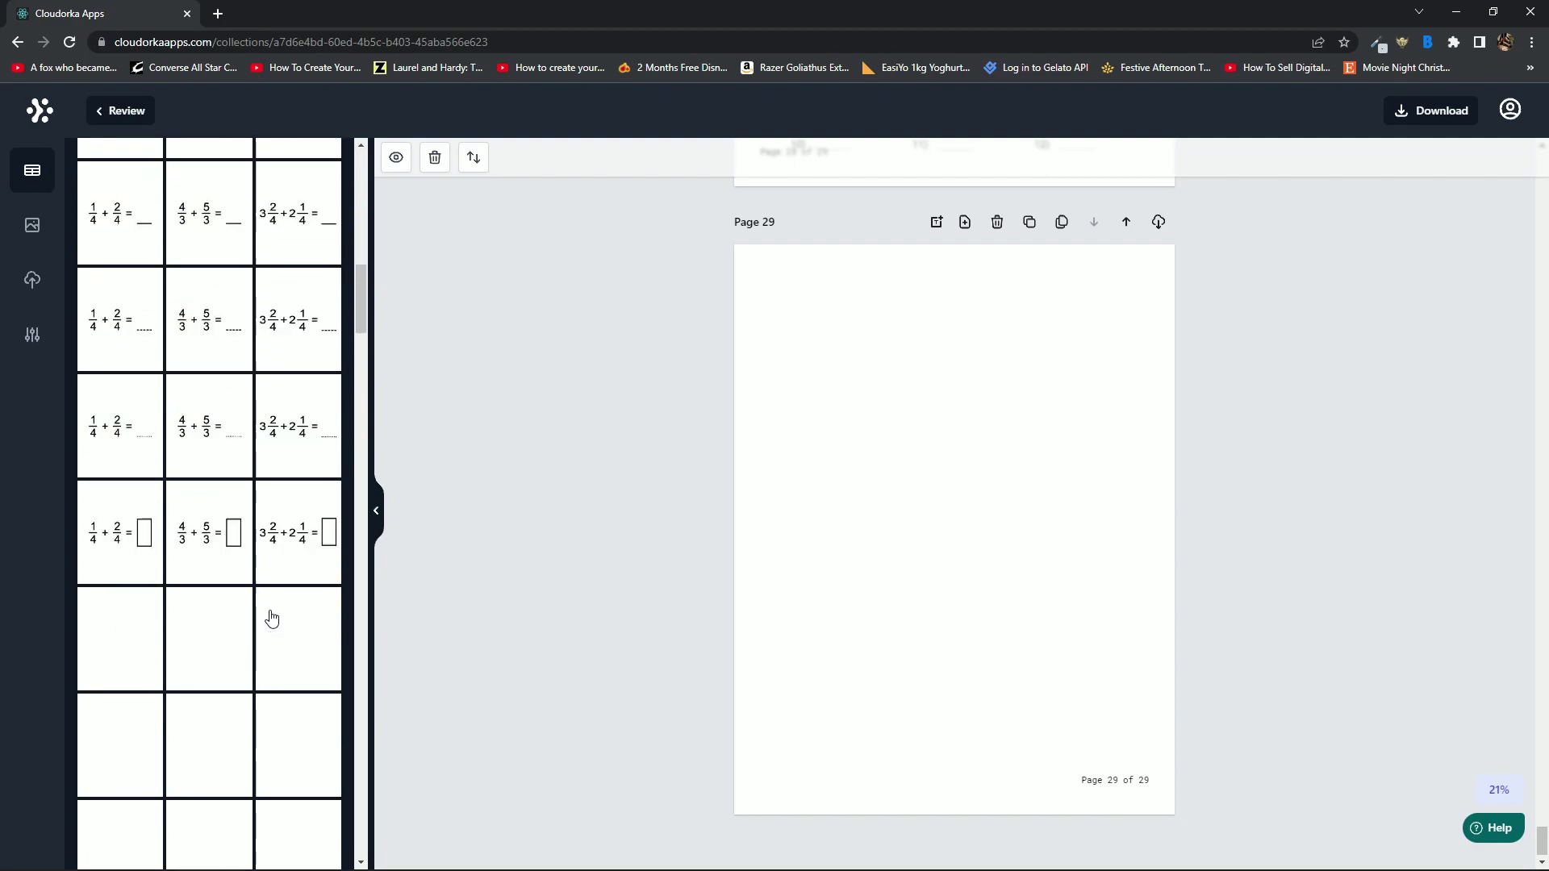
scroll(269, 579, "down", 10)
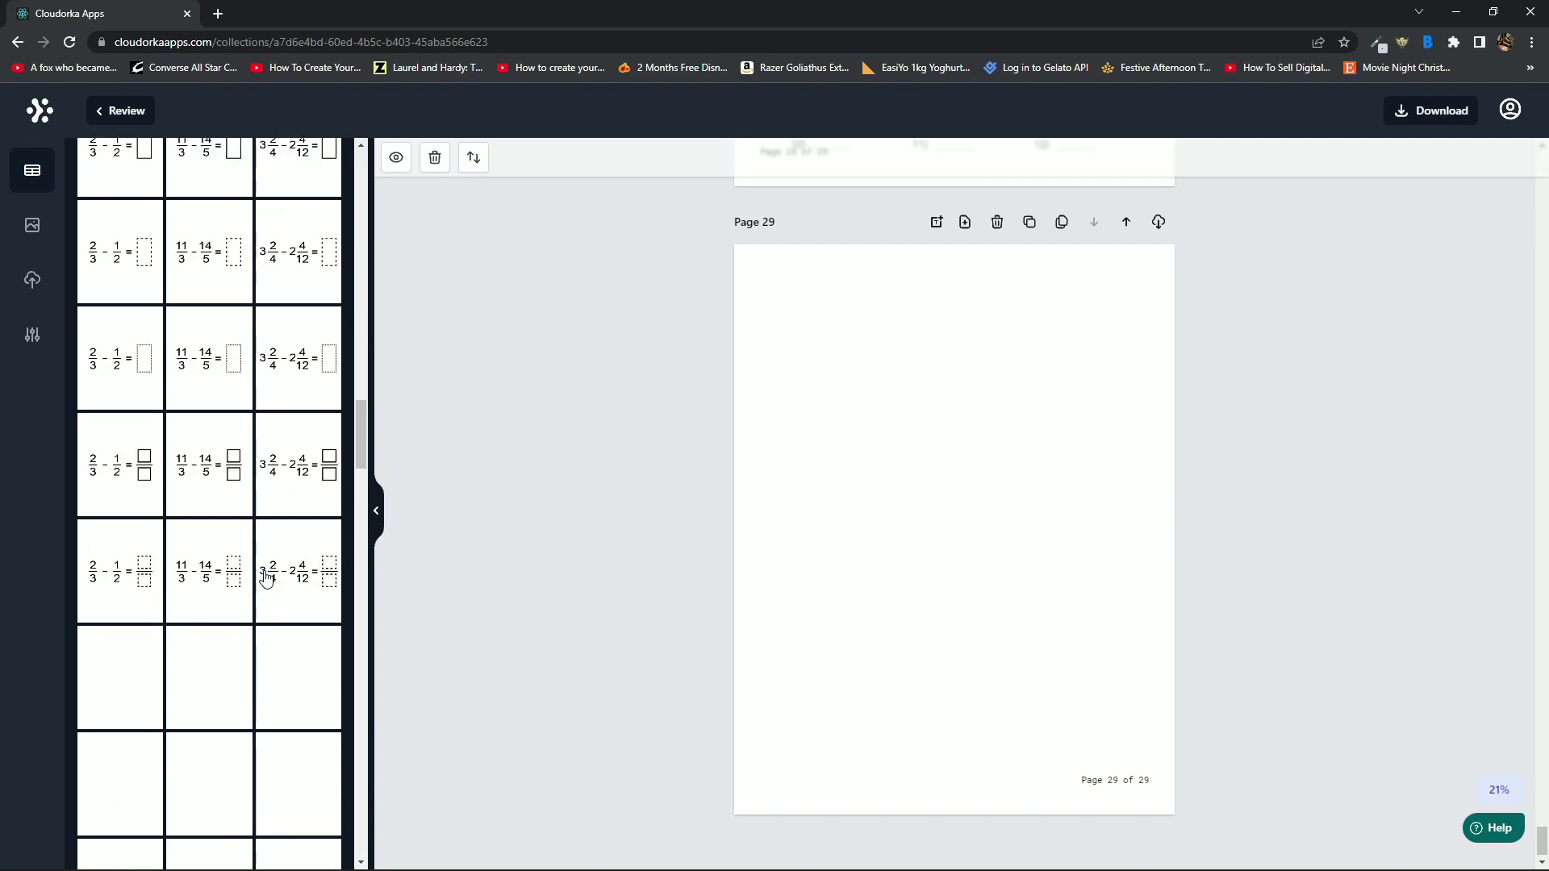
scroll(242, 523, "down", 3)
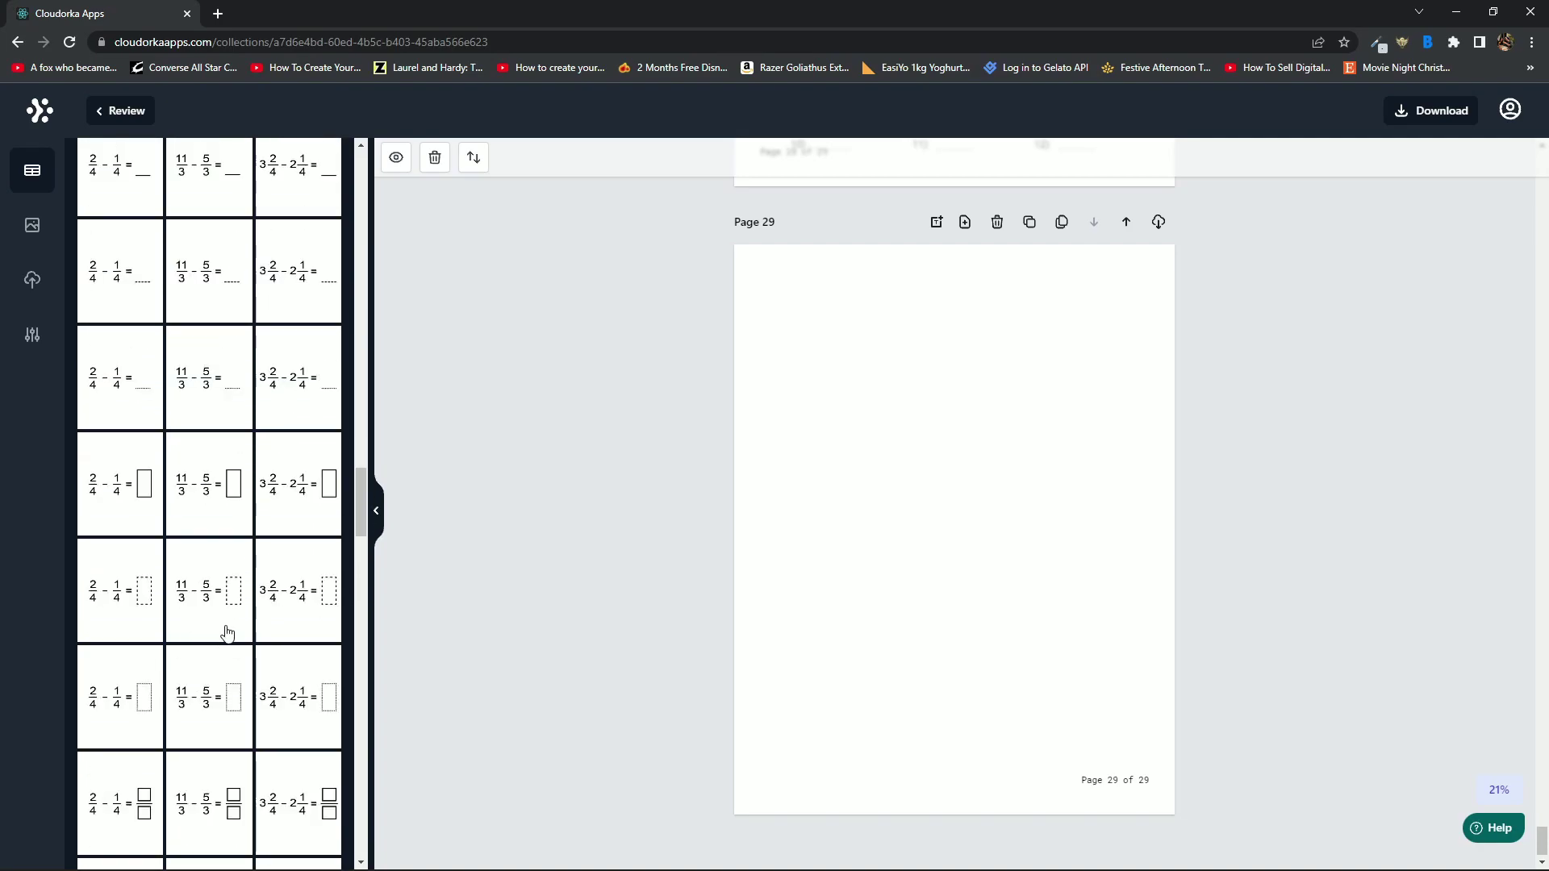
left_click(206, 525)
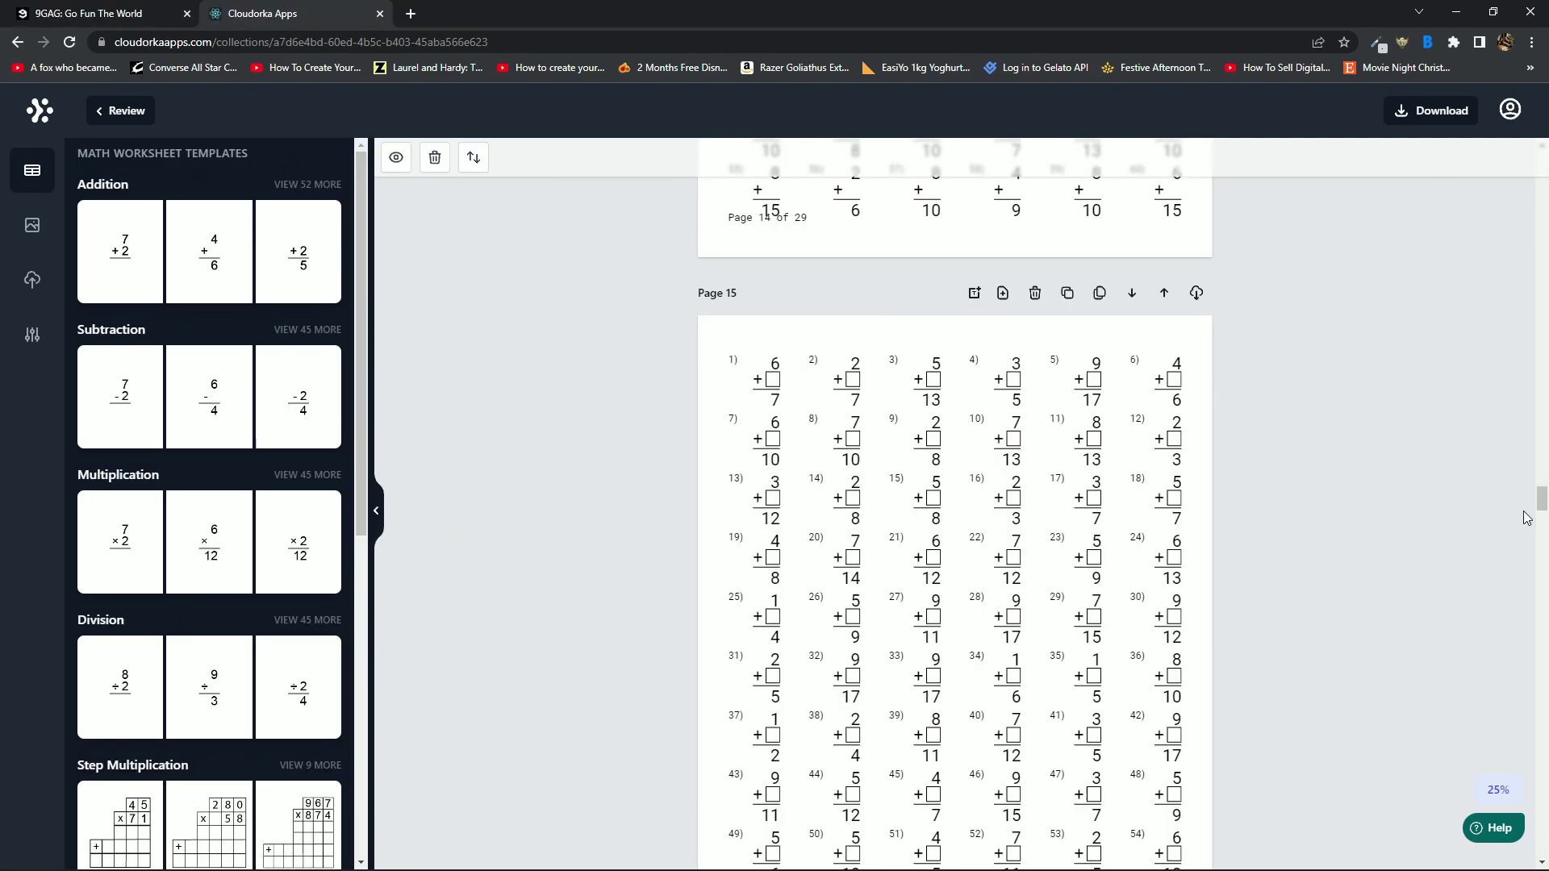
- Go to the subtraction worksheet on page 19 and look over the full set of Subtraction designs
left_click_drag(1544, 504, 1543, 601)
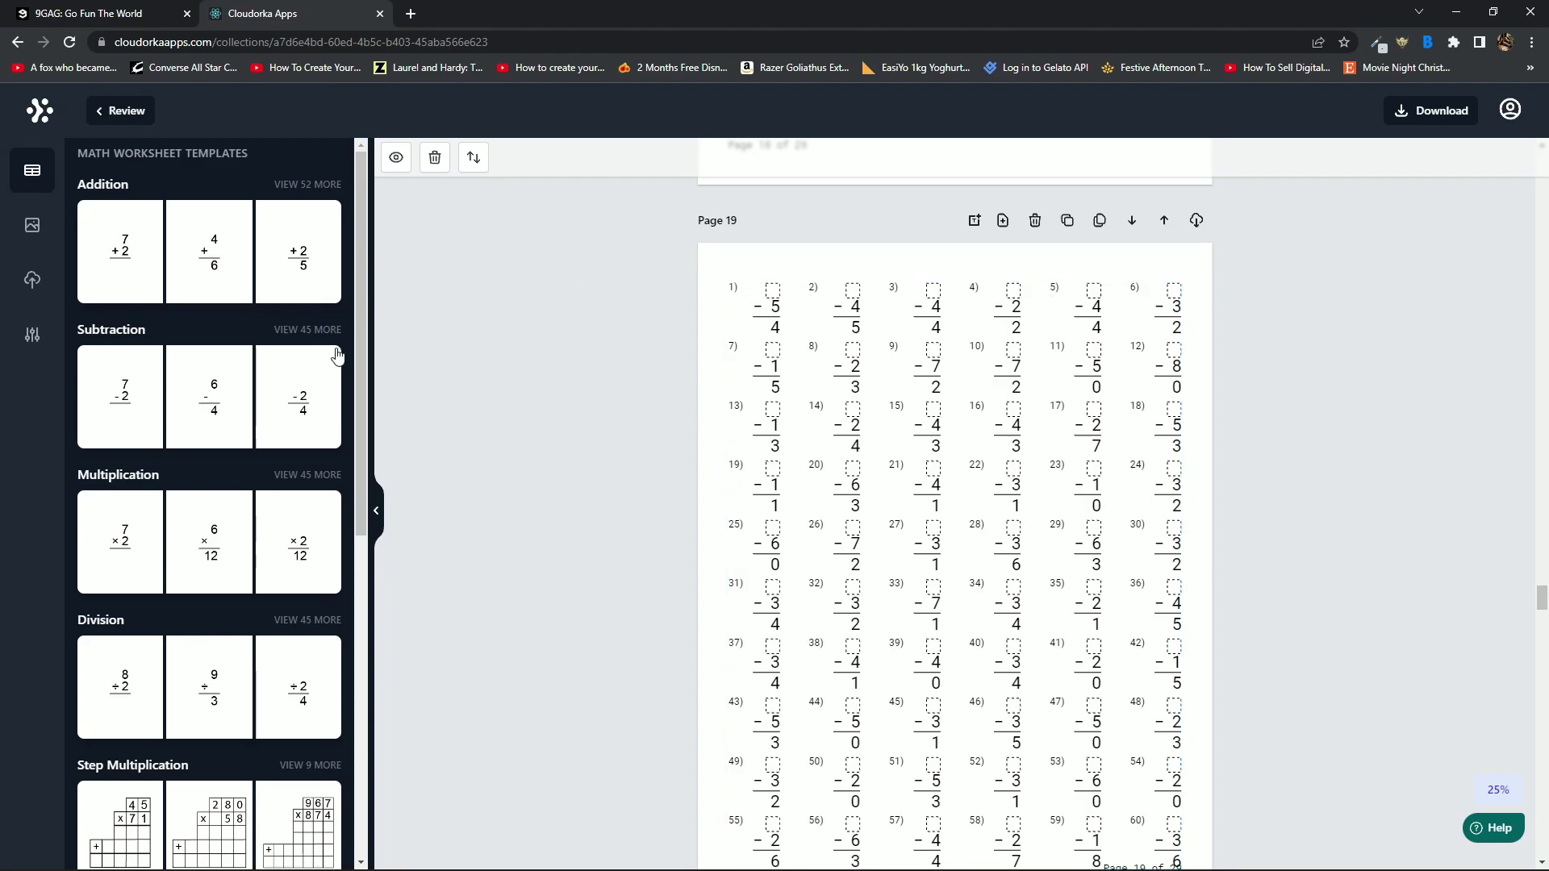
left_click(292, 331)
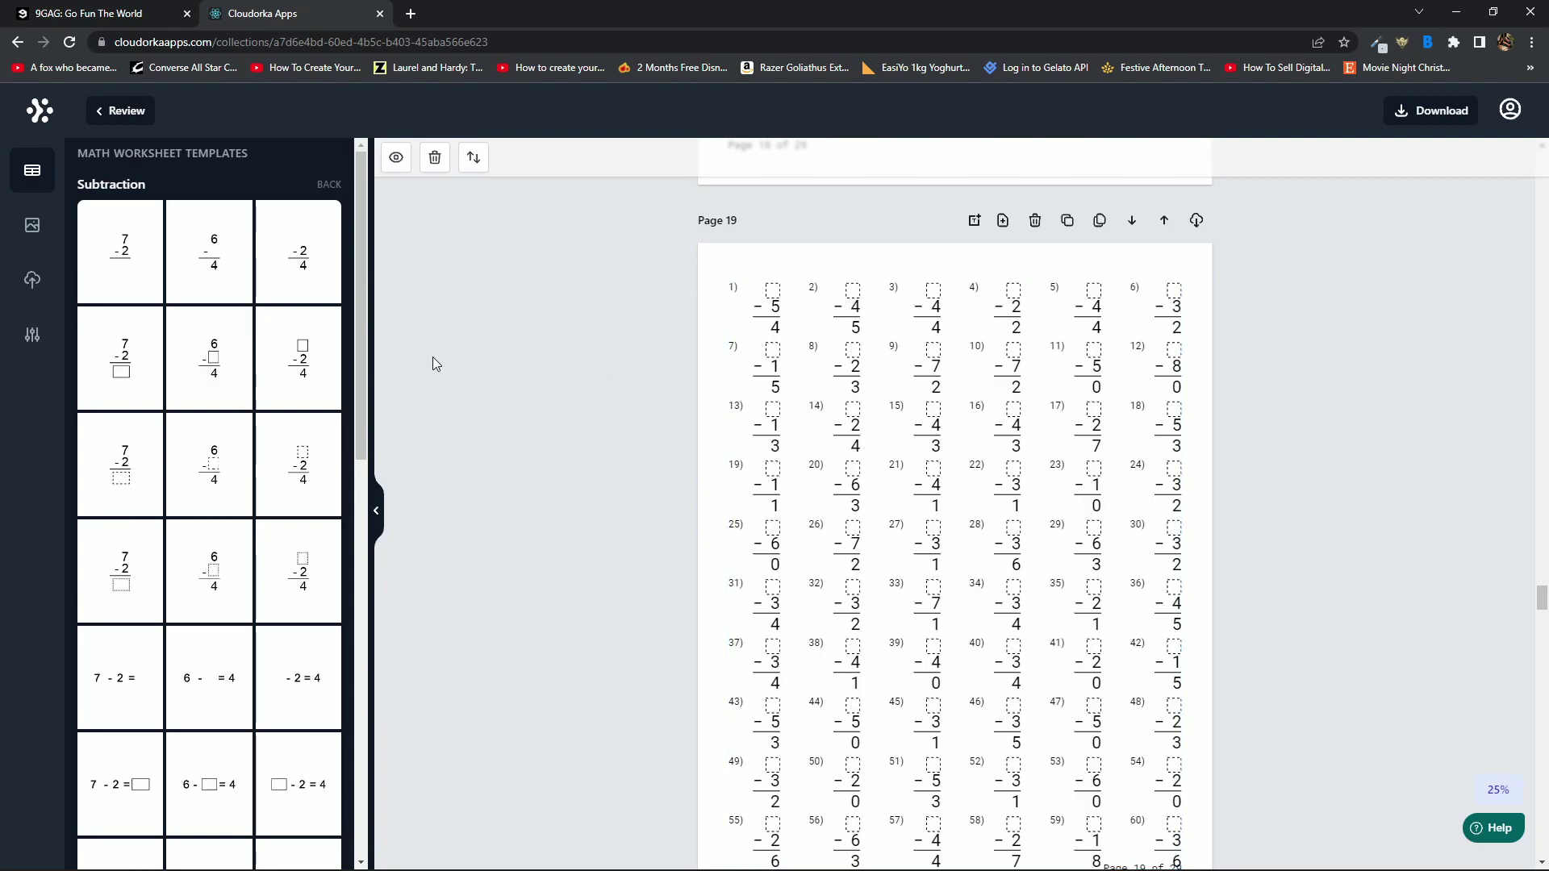
scroll(362, 326, "down", 1)
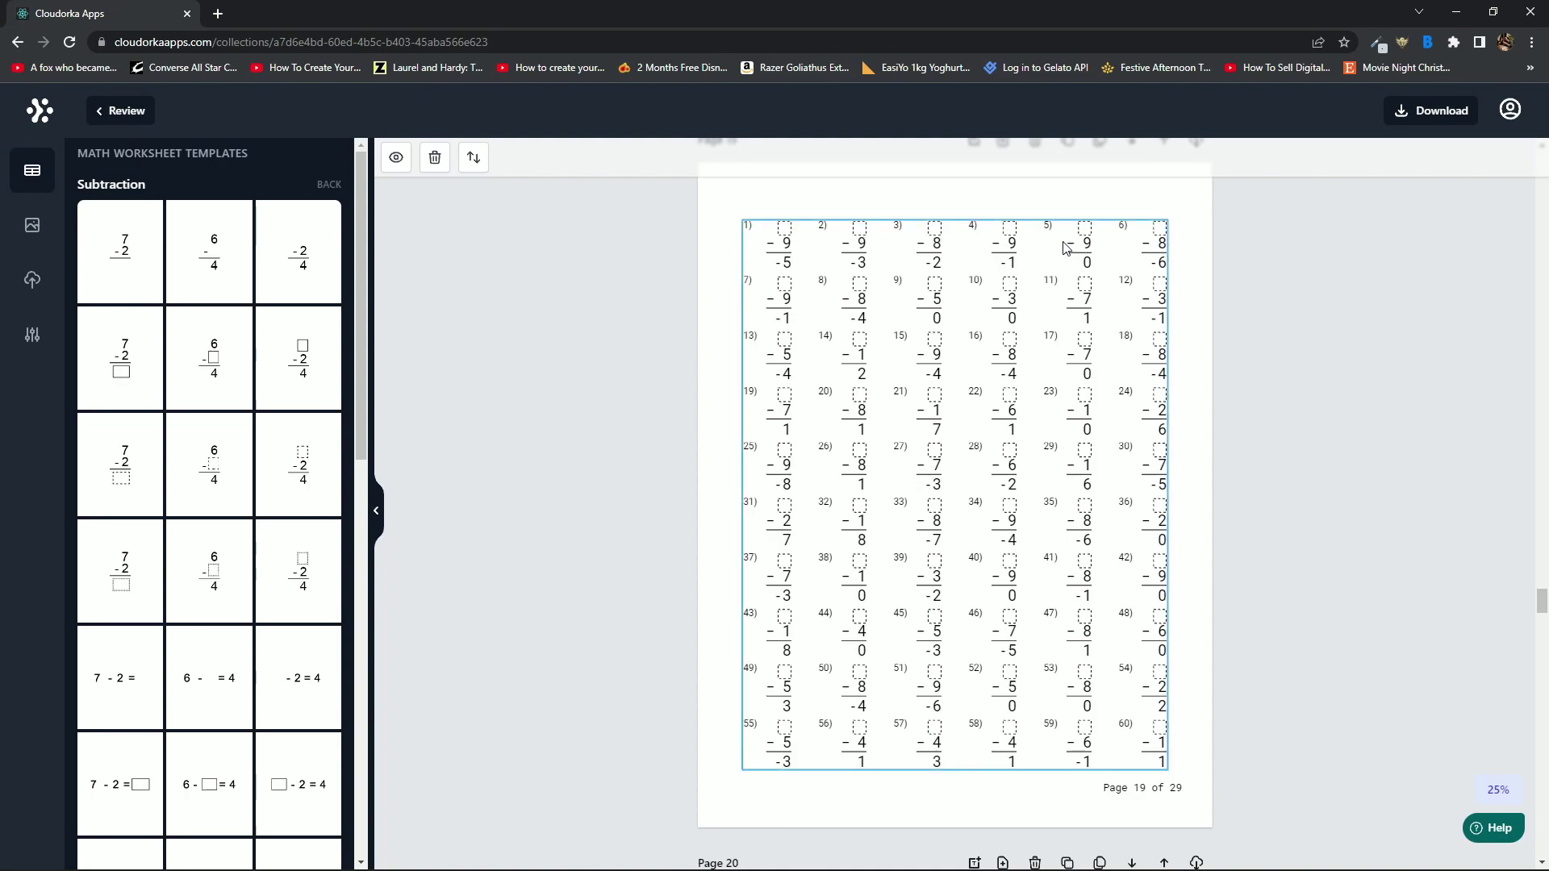
- Add Second operand to the missing items of the page 19 subtraction worksheet and update the worksheet
left_click(967, 444)
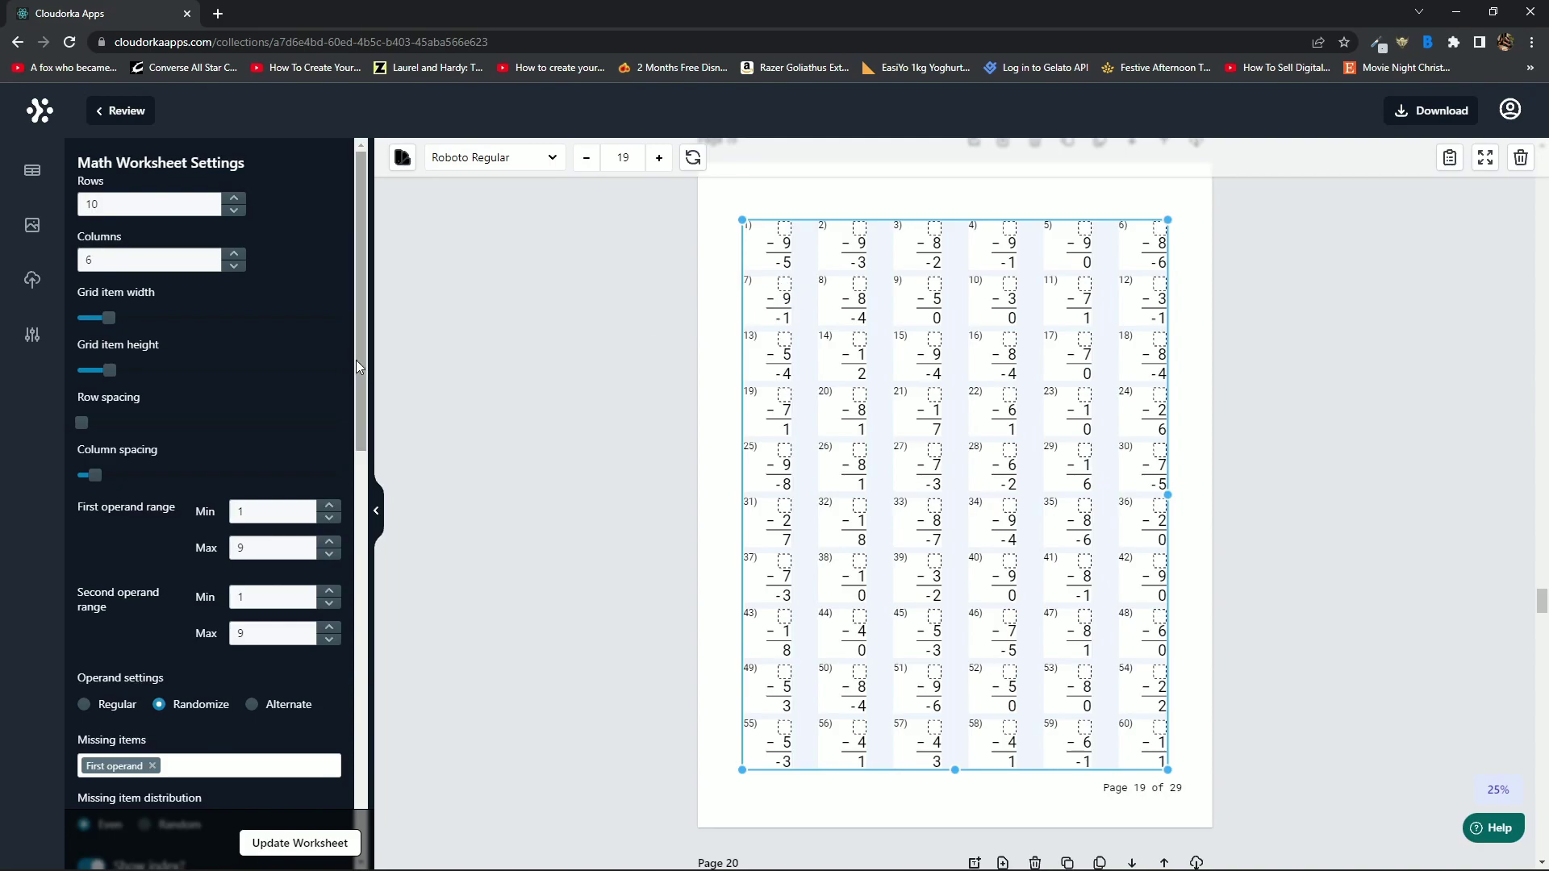
scroll(356, 356, "down", 1)
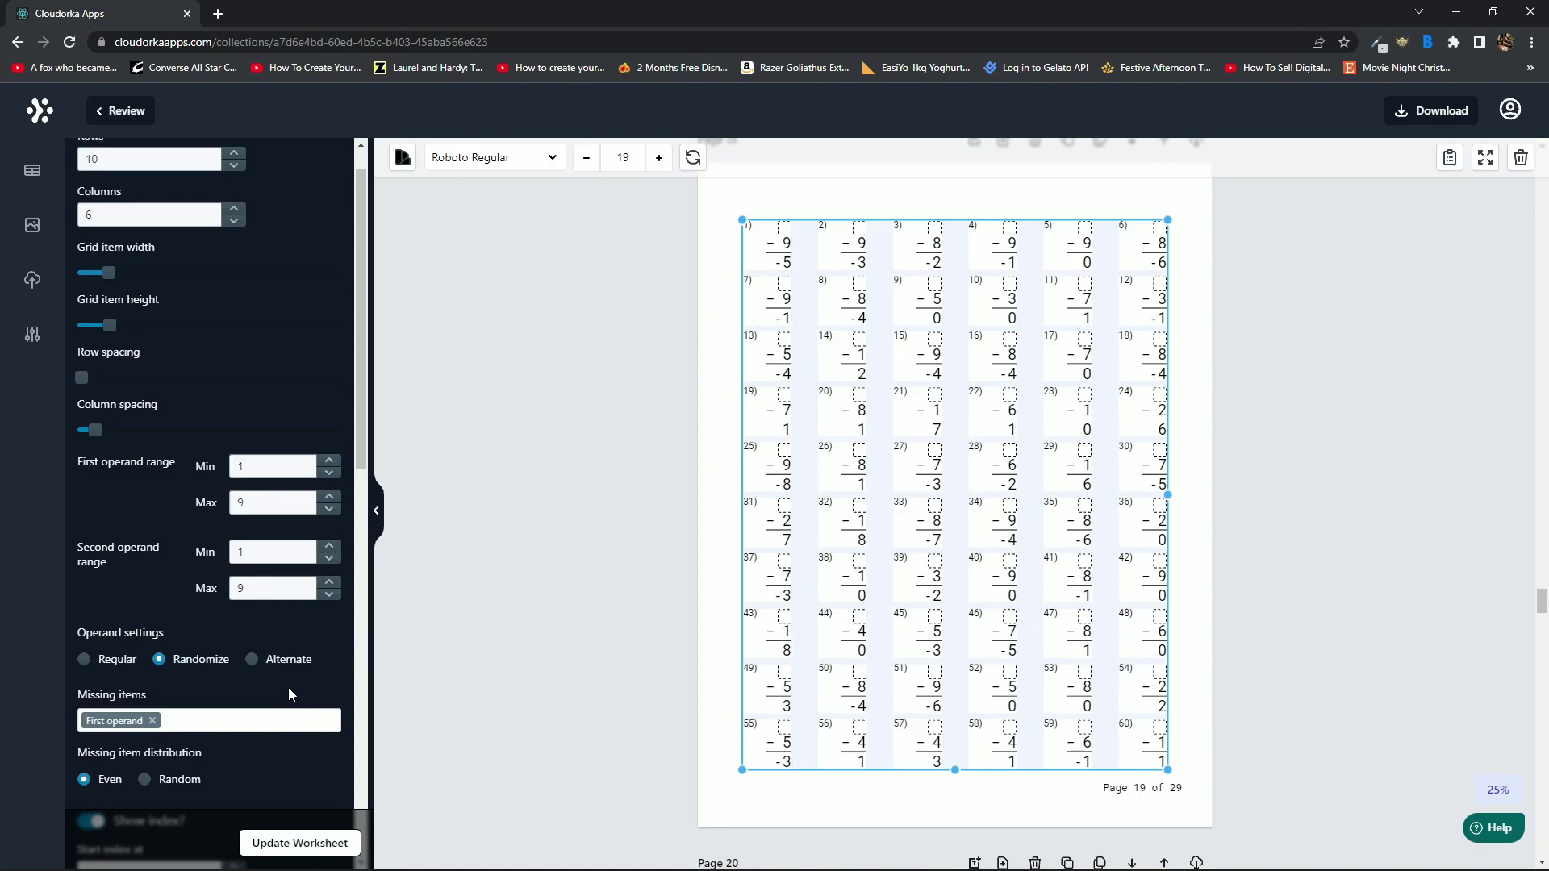
left_click(228, 722)
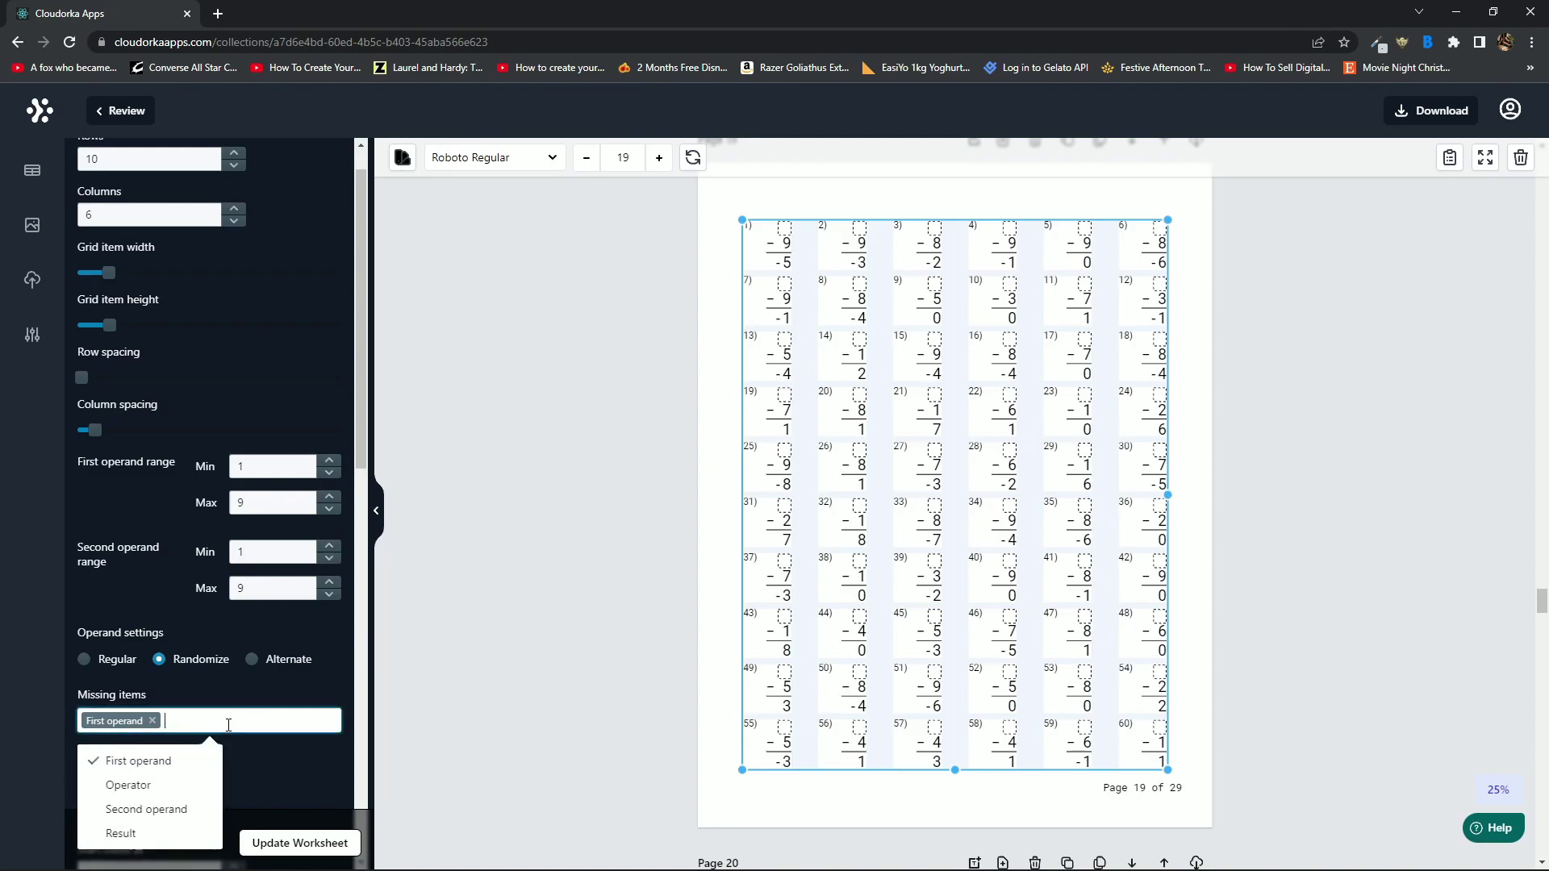
left_click(172, 807)
left_click(296, 709)
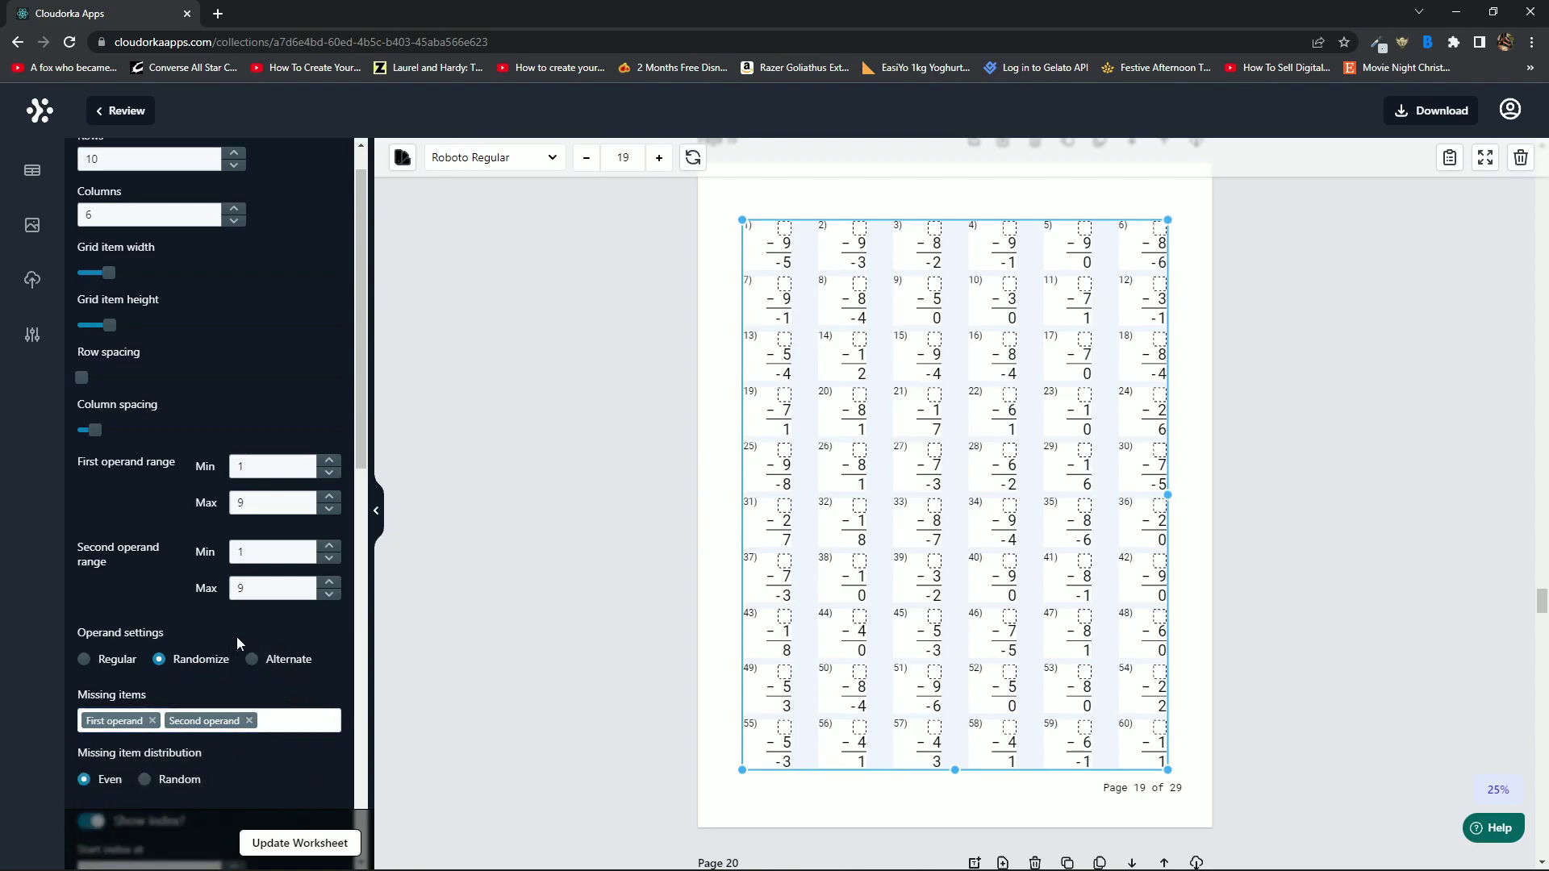
left_click(284, 842)
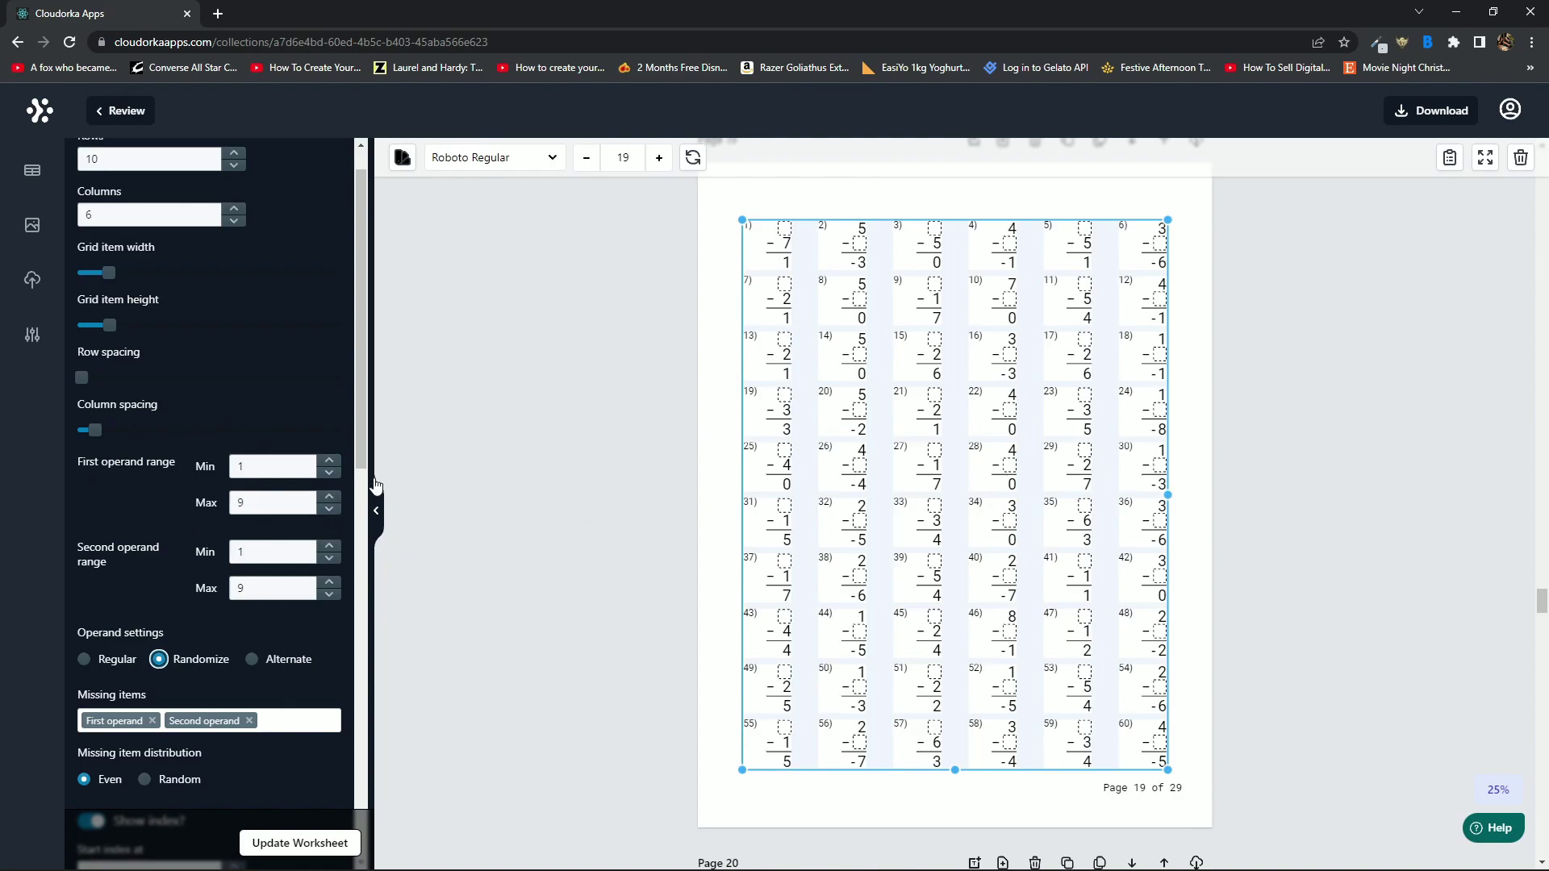
- Set both operand ranges of the page 19 subtraction worksheet to 10–20 and update the worksheet
left_click(328, 462)
left_click(328, 462)
left_click(328, 462)
left_click(329, 498)
left_click(329, 498)
left_click(329, 498)
left_click(329, 498)
left_click(329, 498)
left_click(329, 546)
left_click(329, 546)
left_click(330, 583)
left_click(330, 583)
left_click(330, 582)
left_click(291, 844)
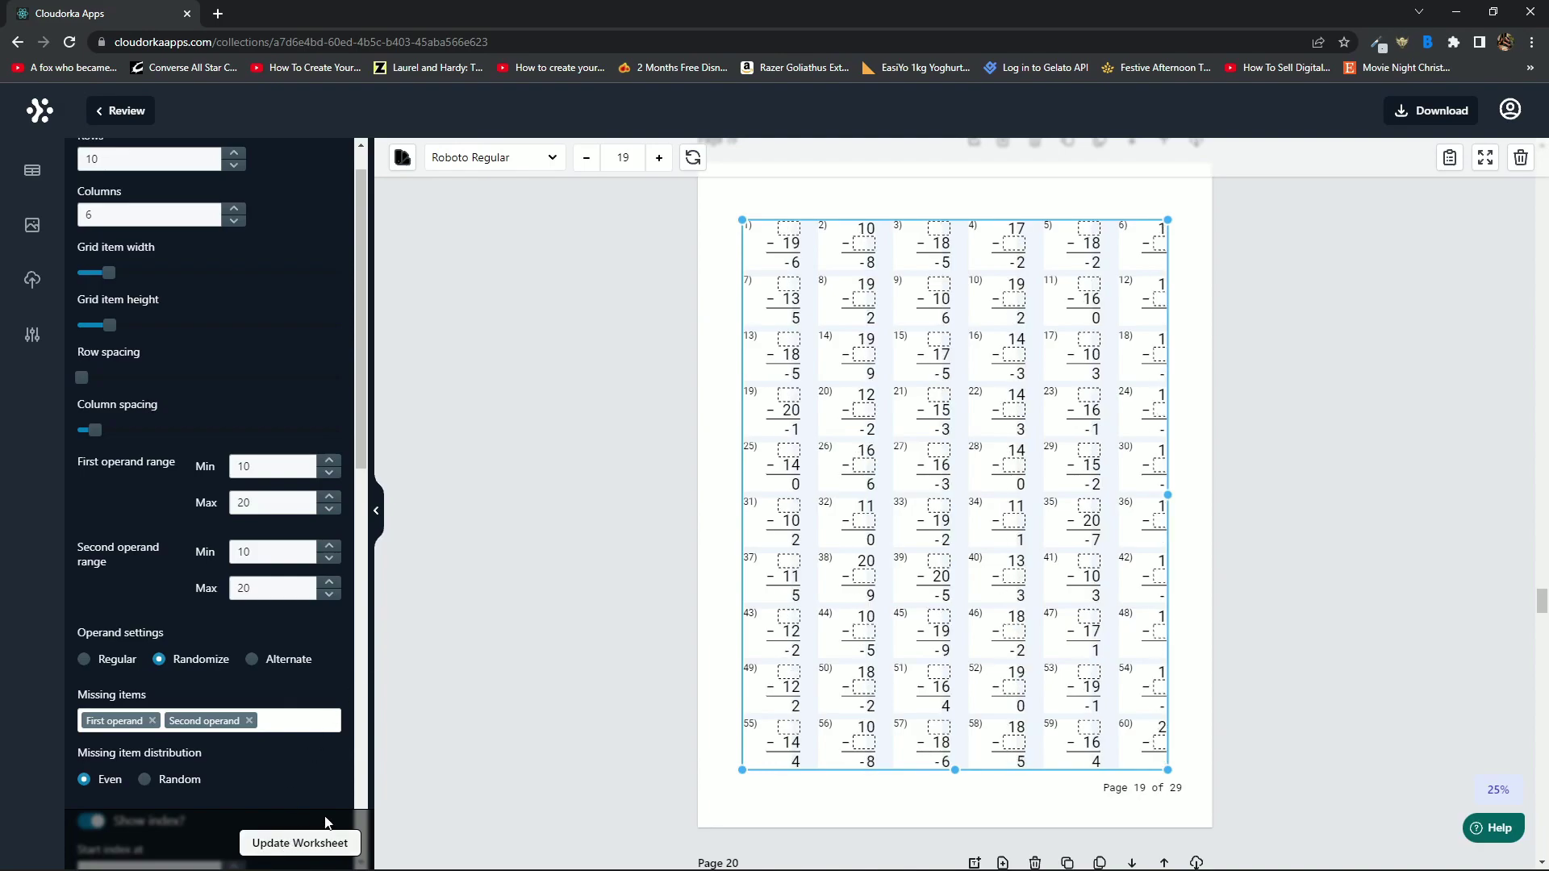
left_click(1340, 462)
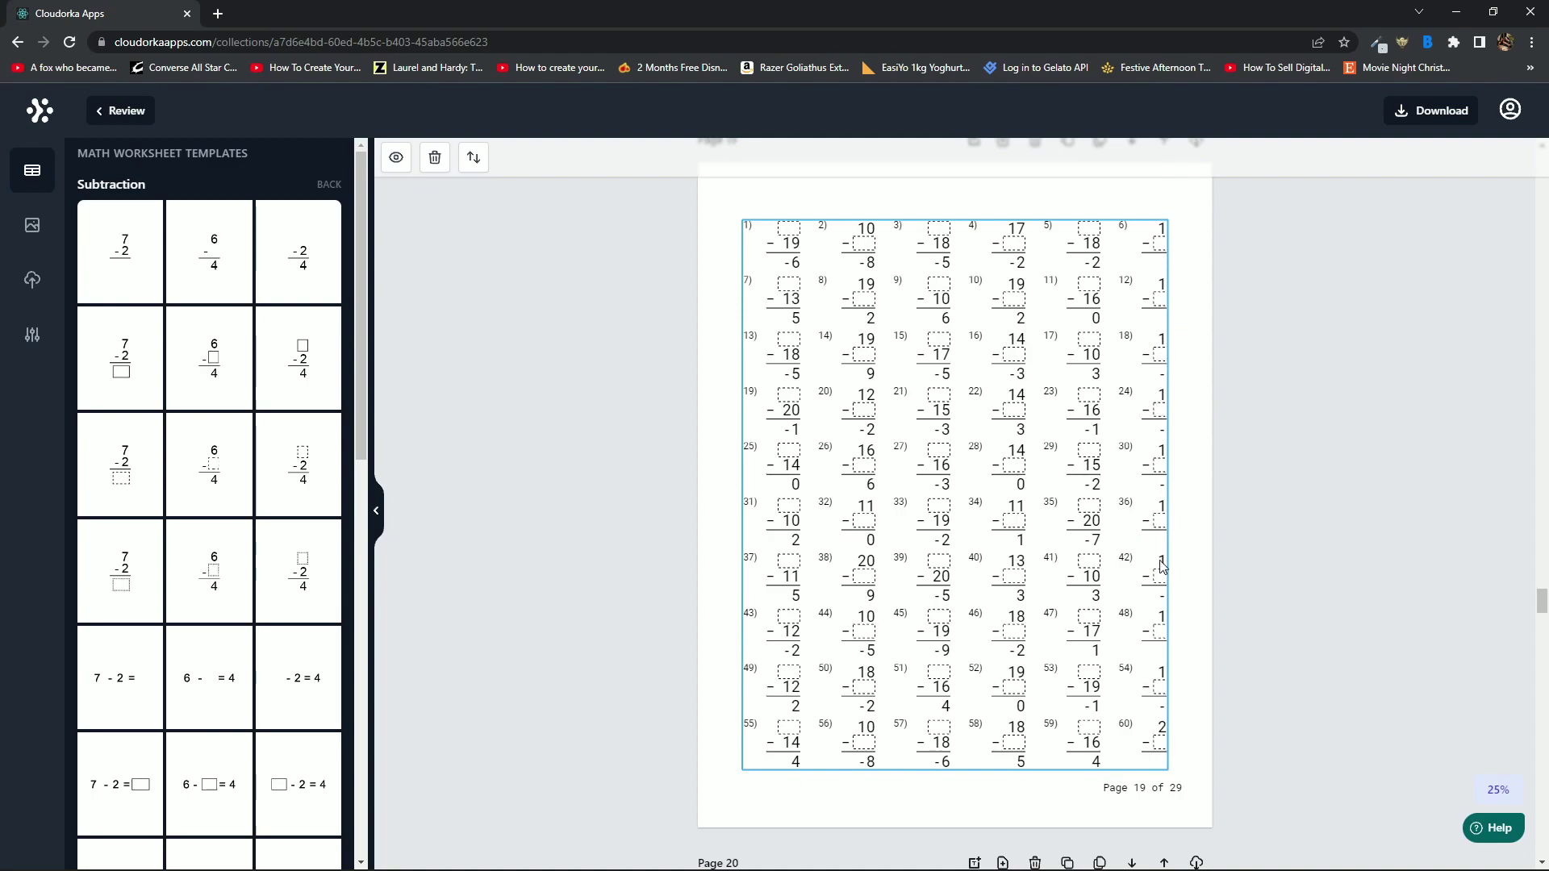
- Widen the grid items of the page 19 worksheet, scale it down to font size 17 and move it to the page's top-left corner
left_click(1051, 506)
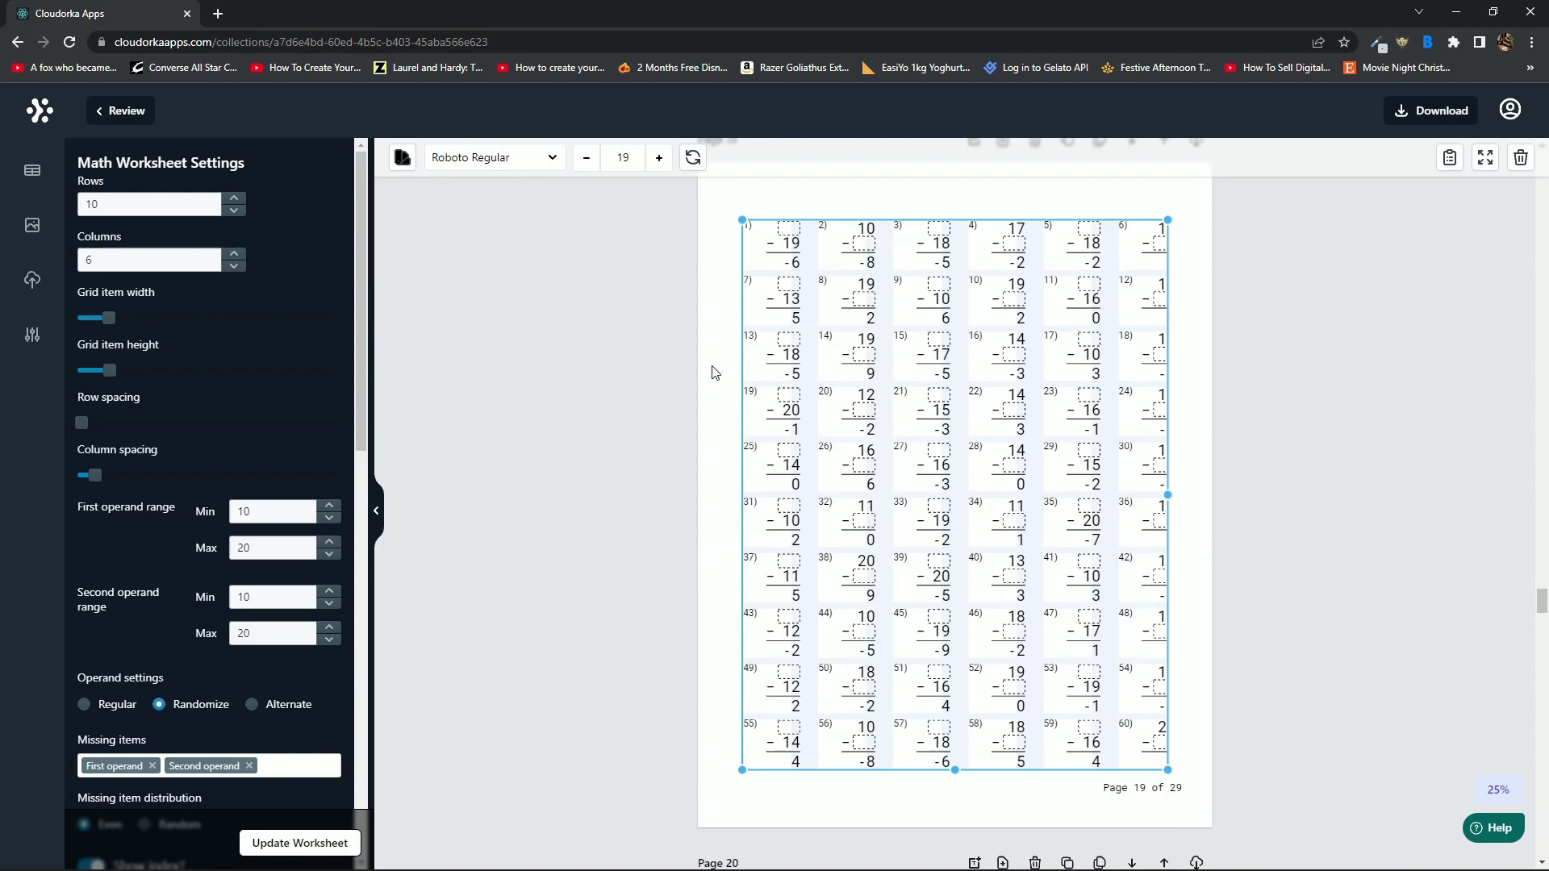
left_click_drag(109, 318, 117, 318)
left_click_drag(980, 376, 957, 376)
left_click_drag(713, 221, 774, 283)
left_click_drag(1010, 346, 969, 308)
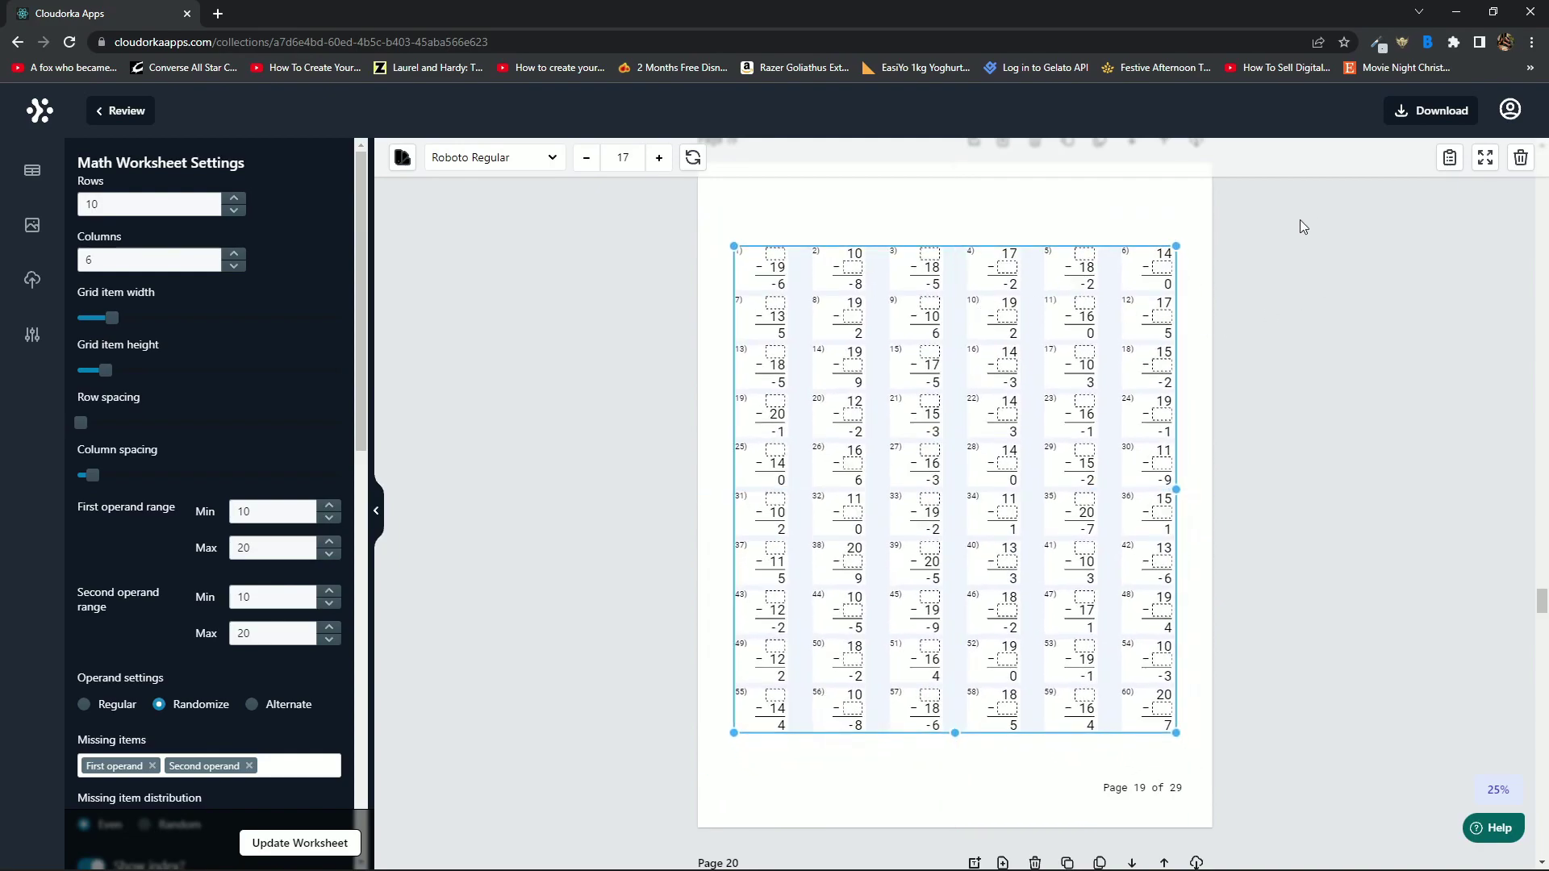
scroll(1218, 411, "up", 1)
left_click_drag(992, 530, 957, 447)
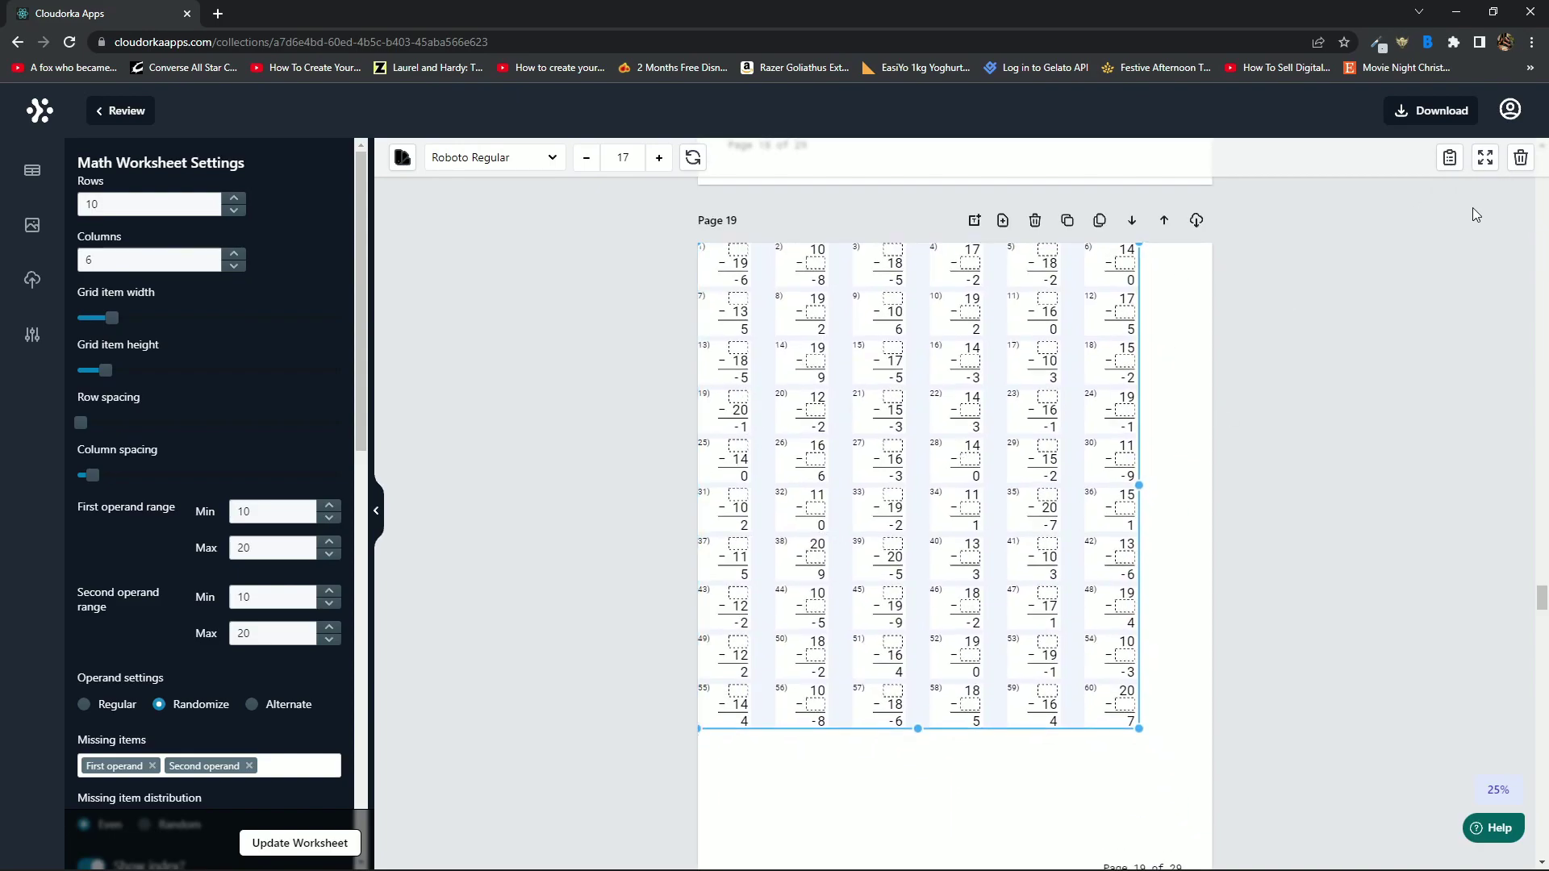
- Space out the page 19 worksheet with Fit to bottom and Fit to row, and check how it fills the page
left_click(1485, 157)
left_click(1372, 354)
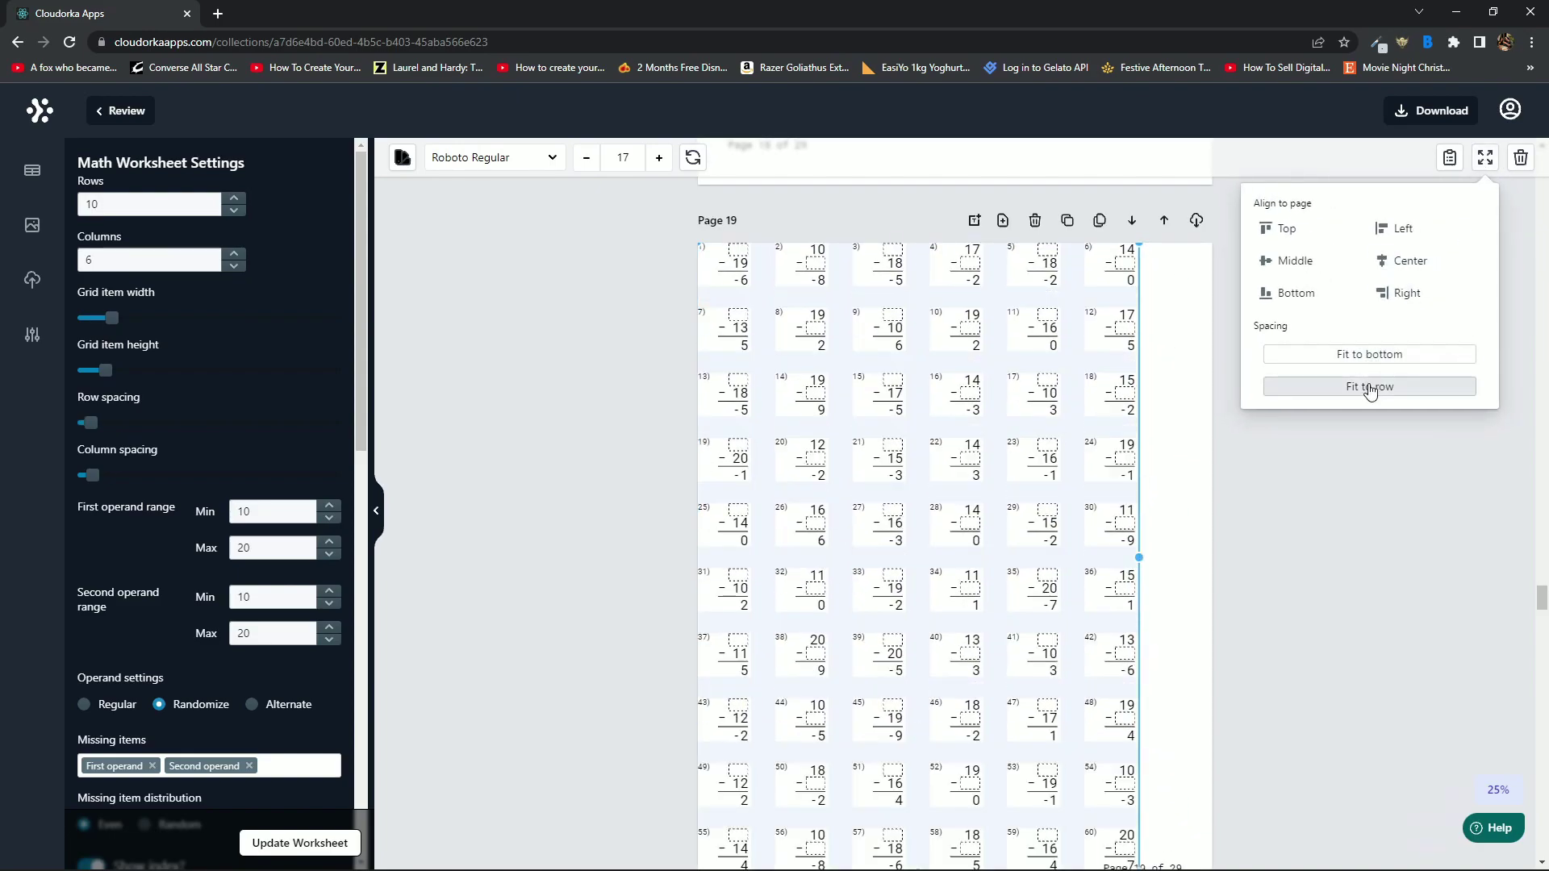
left_click(1371, 388)
left_click(1394, 492)
scroll(1372, 497, "down", 2)
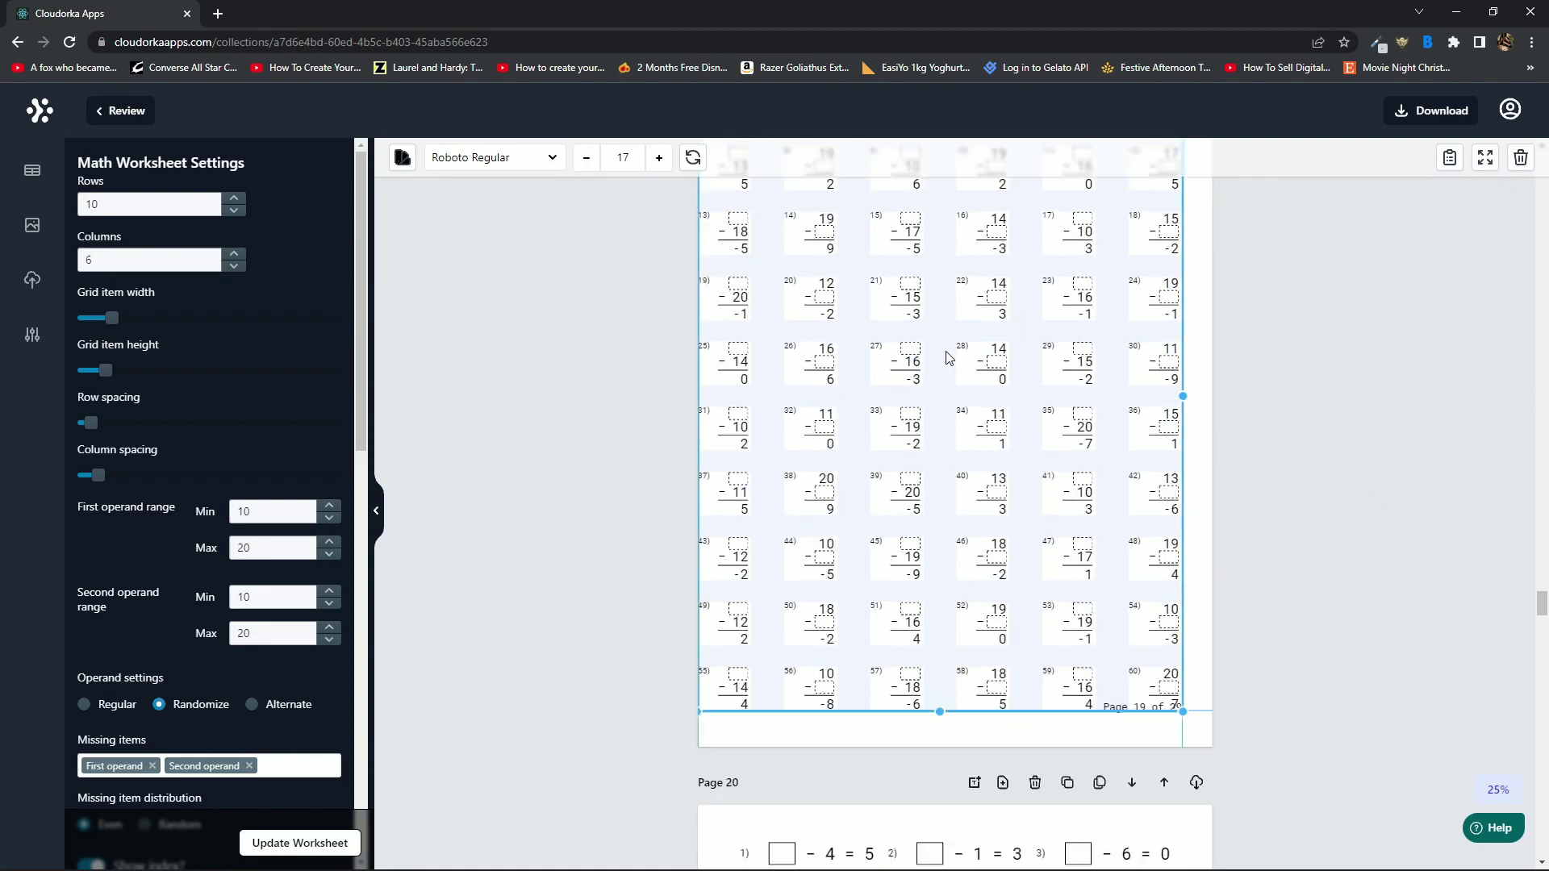
left_click(1271, 410)
scroll(1270, 409, "up", 2)
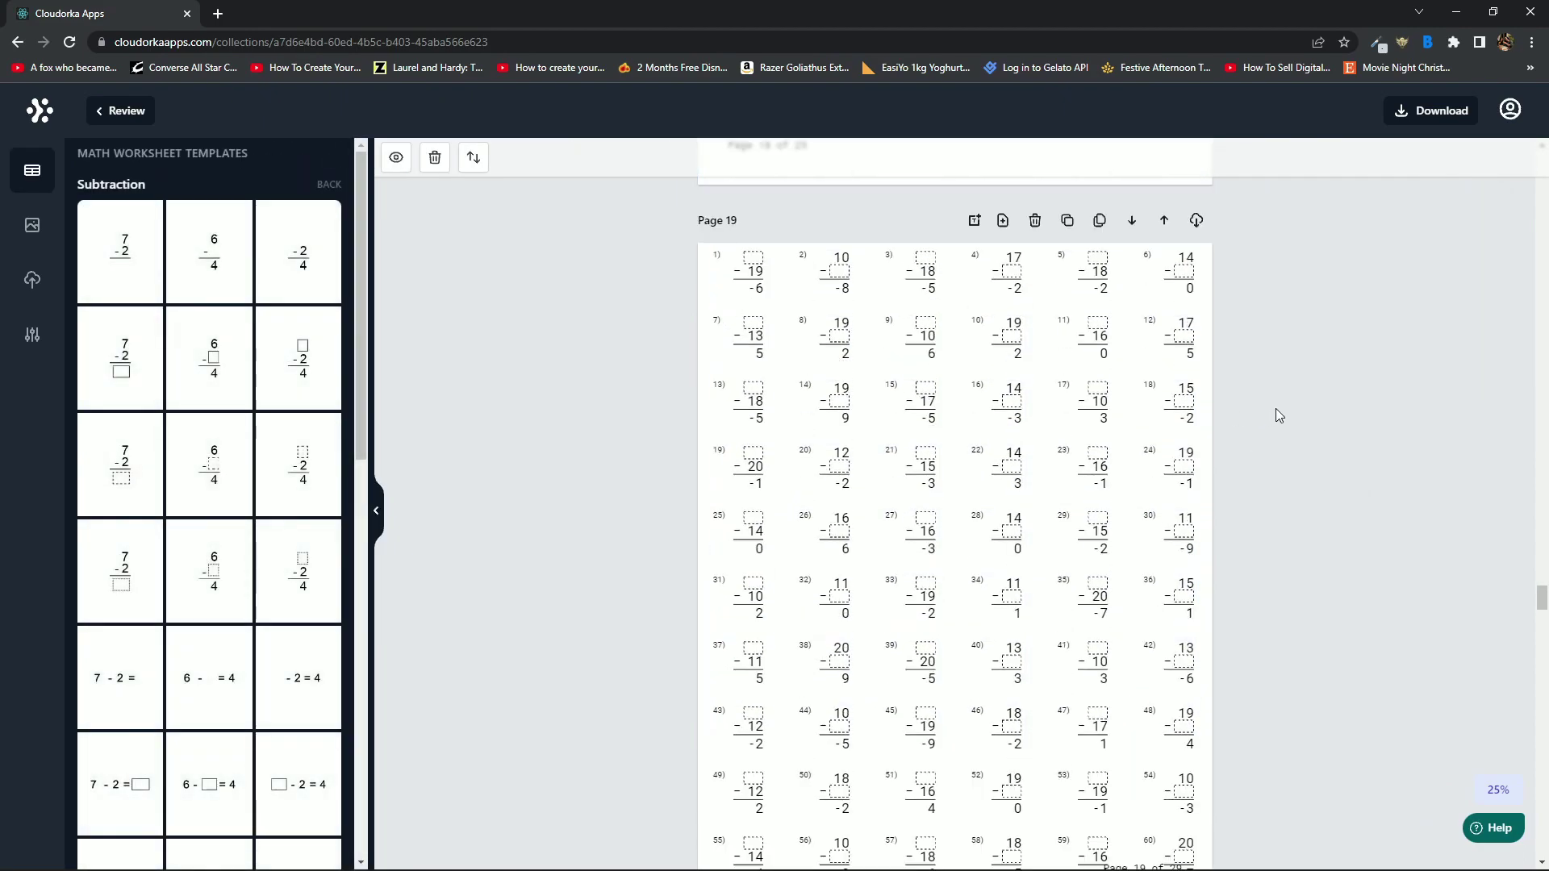
scroll(1525, 548, "down", 2)
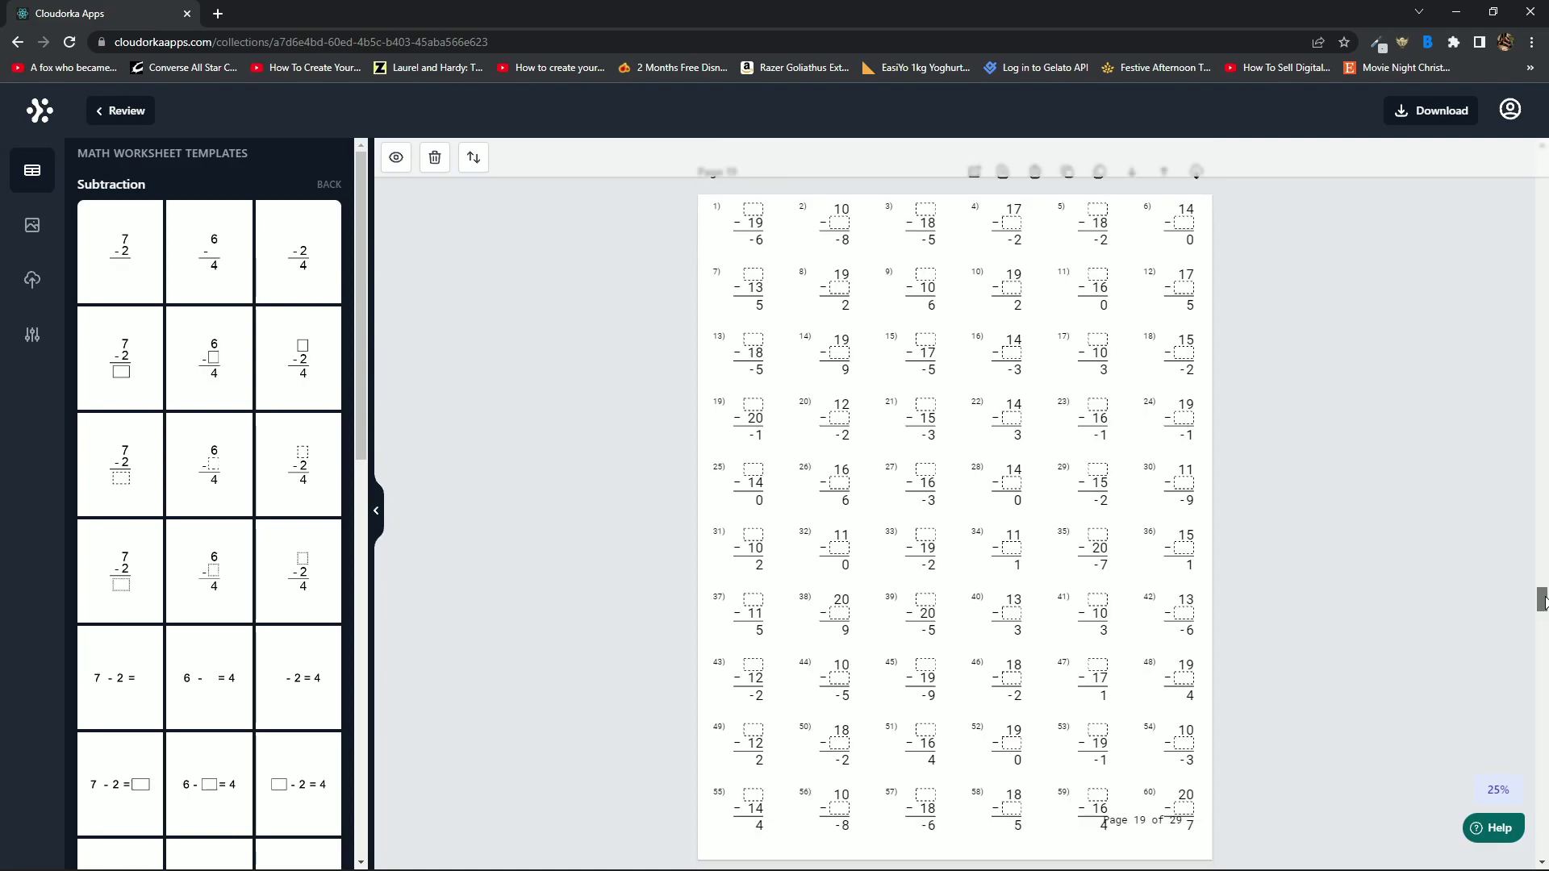
- Scale the page 19 worksheet down to font size 15 and center it across the page
left_click(1170, 645)
left_click(1346, 728)
left_click(1185, 732)
left_click_drag(1200, 750, 1183, 732)
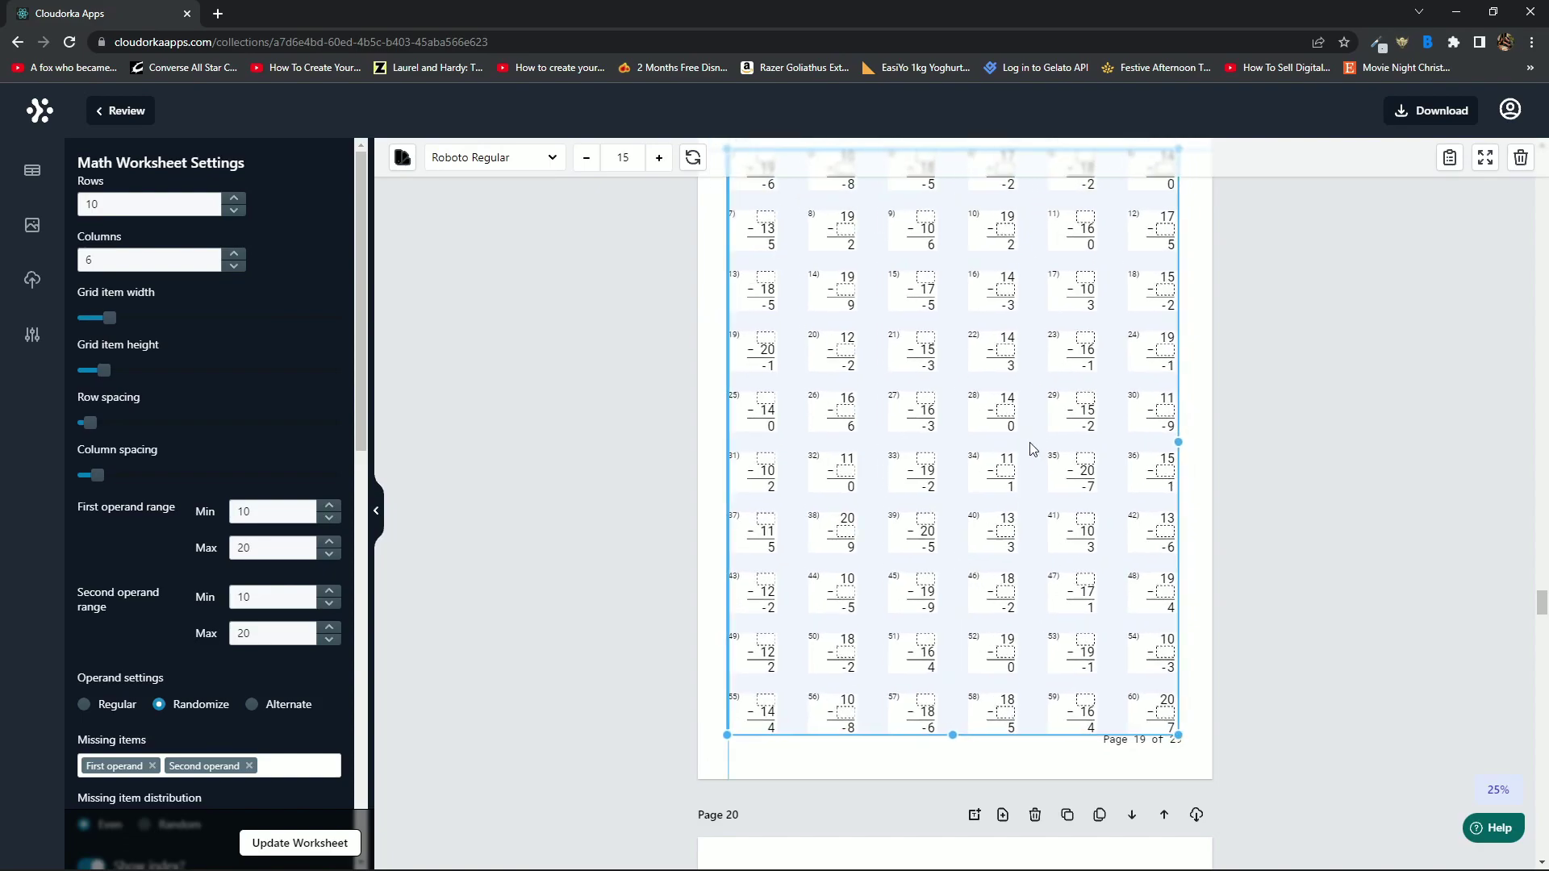
left_click_drag(1031, 441, 1037, 454)
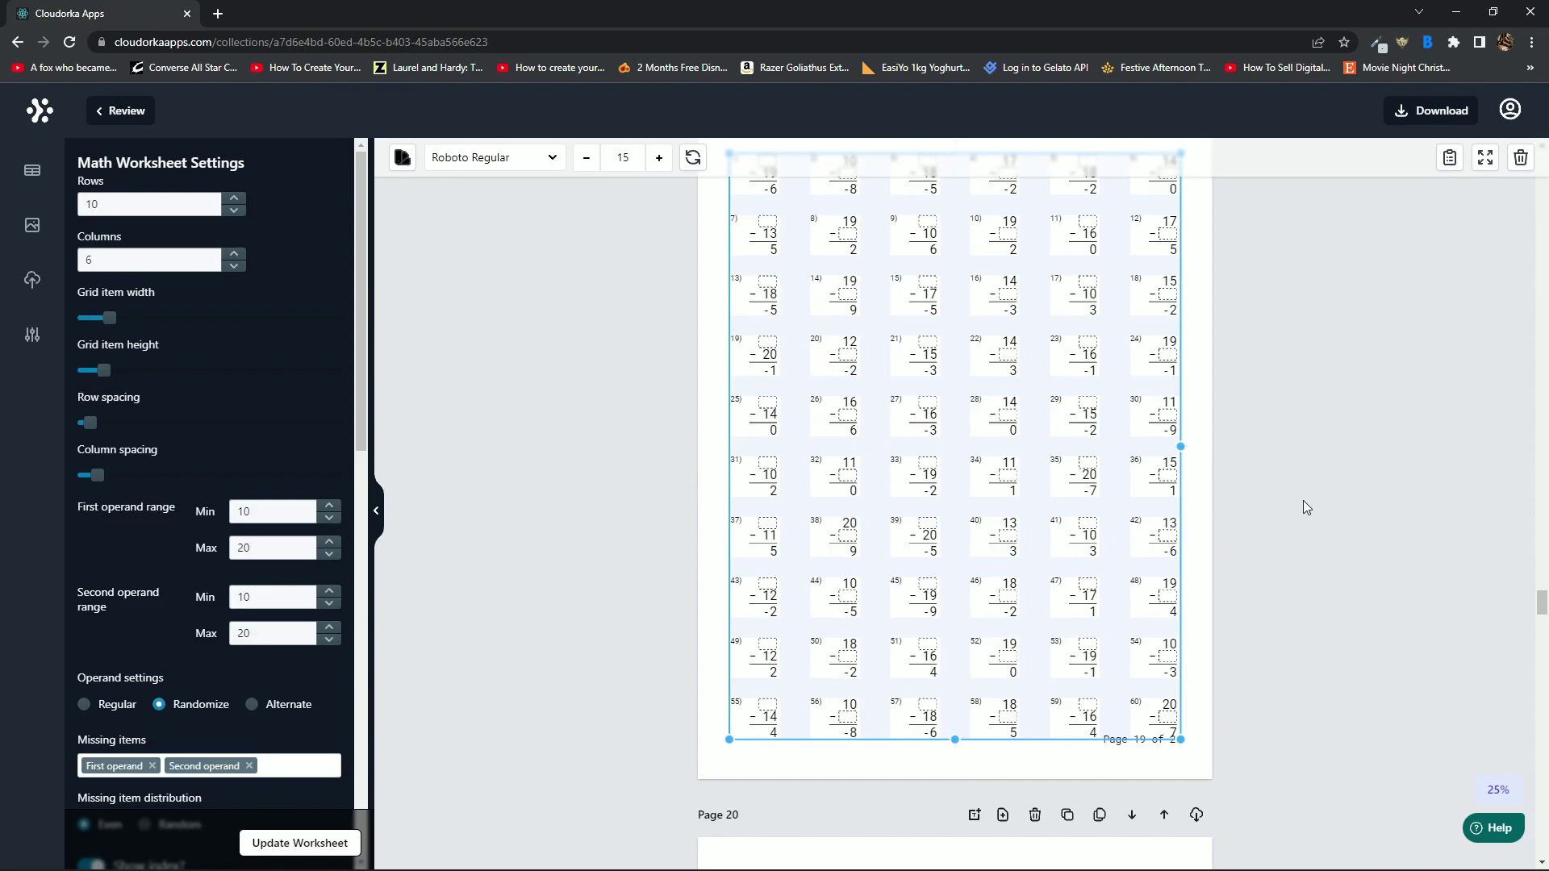
left_click(1387, 401)
- Apply the No Regrouping special rule to the page 19 subtraction worksheet
scroll(1387, 400, "up", 1)
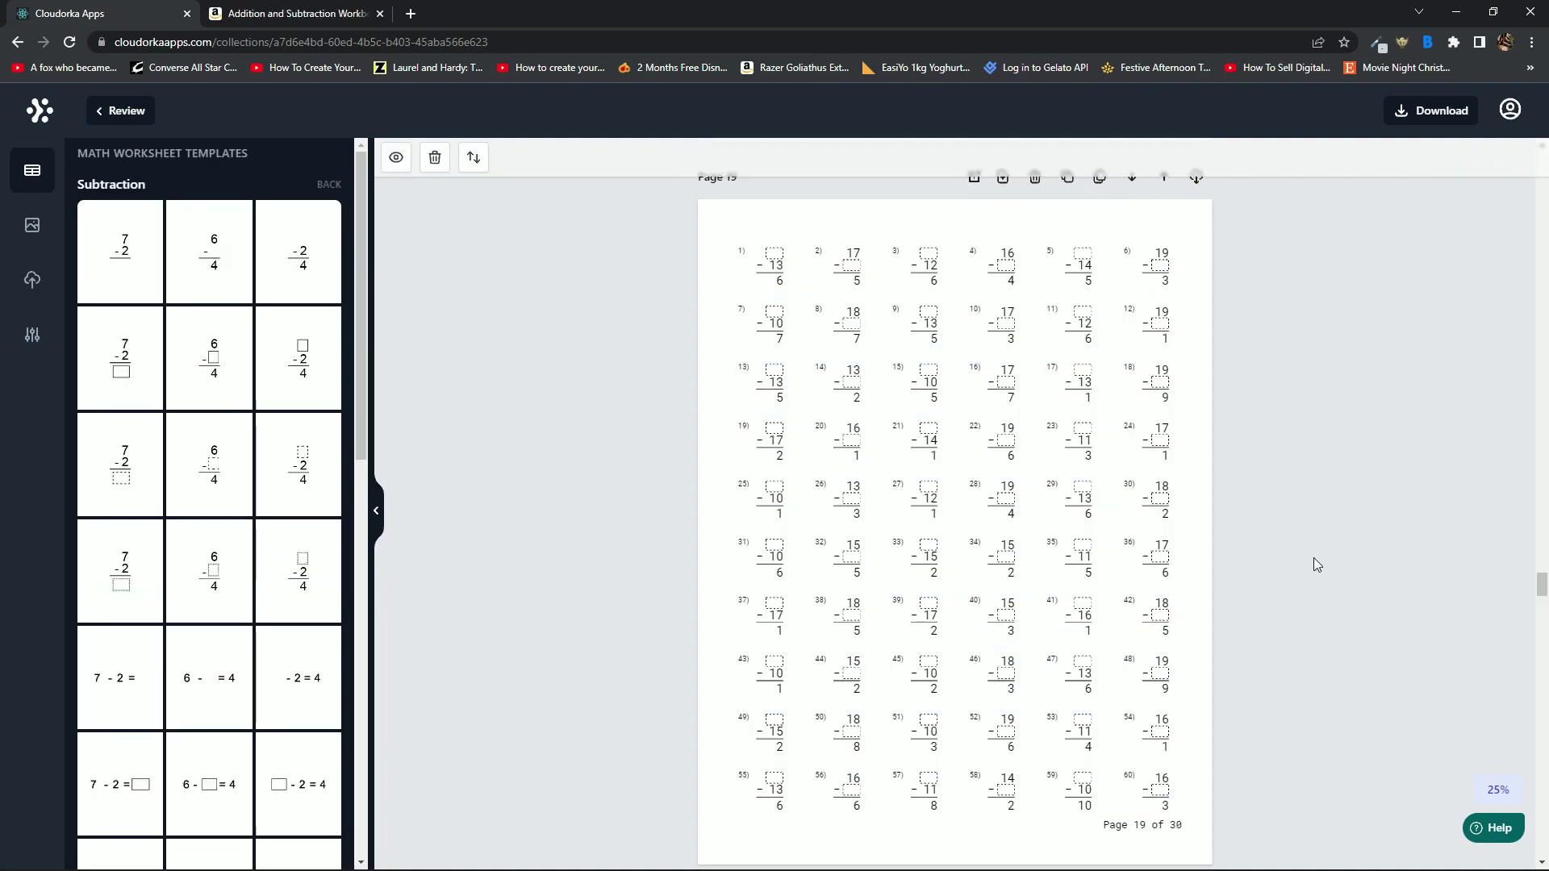
left_click(1146, 533)
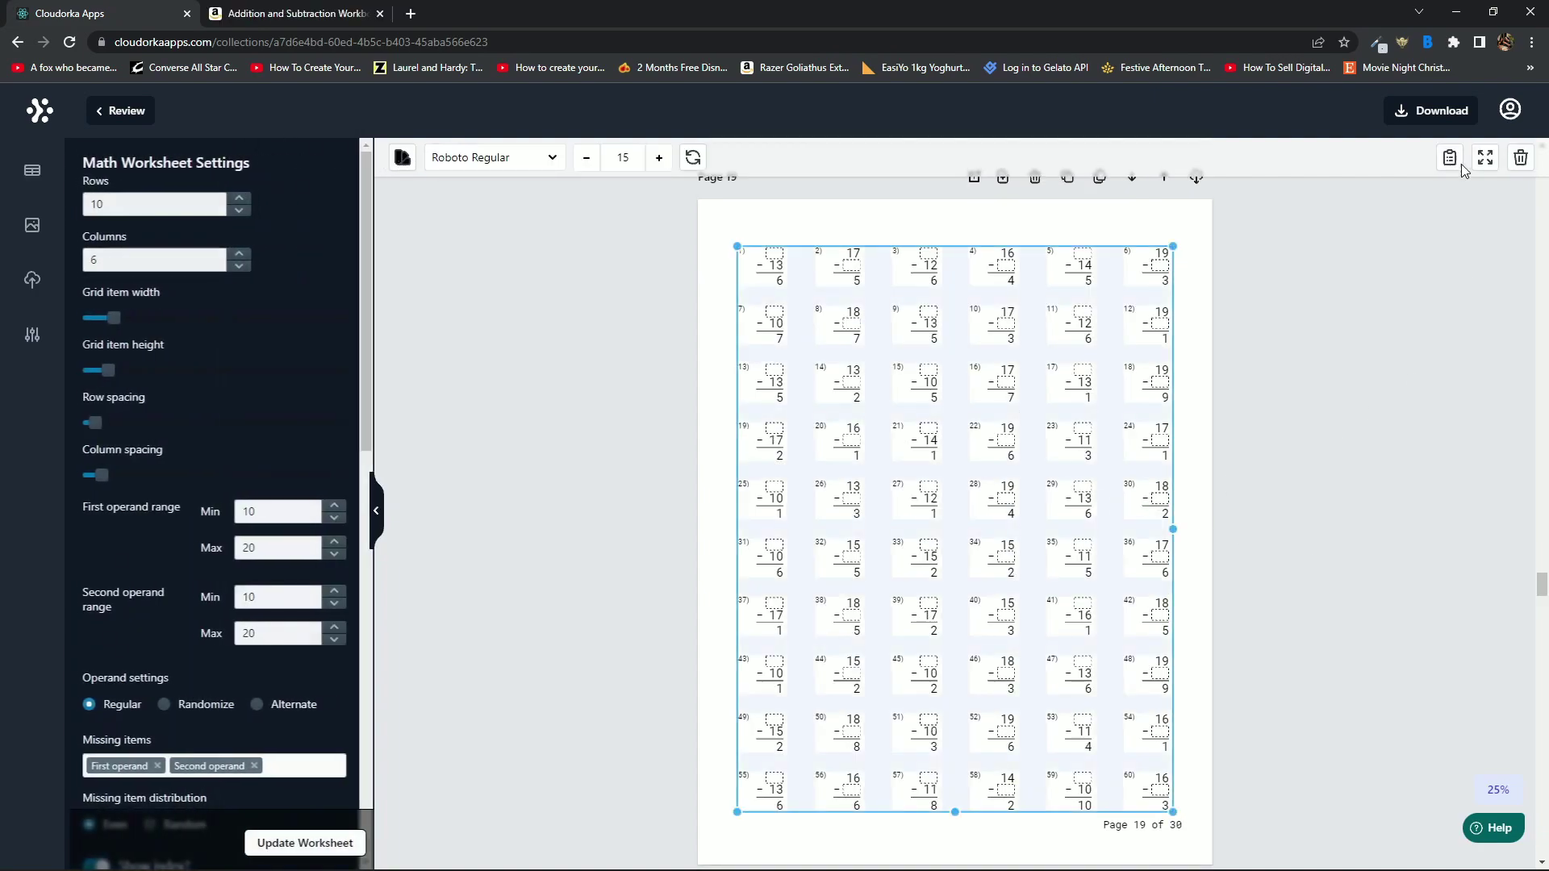
left_click(1452, 160)
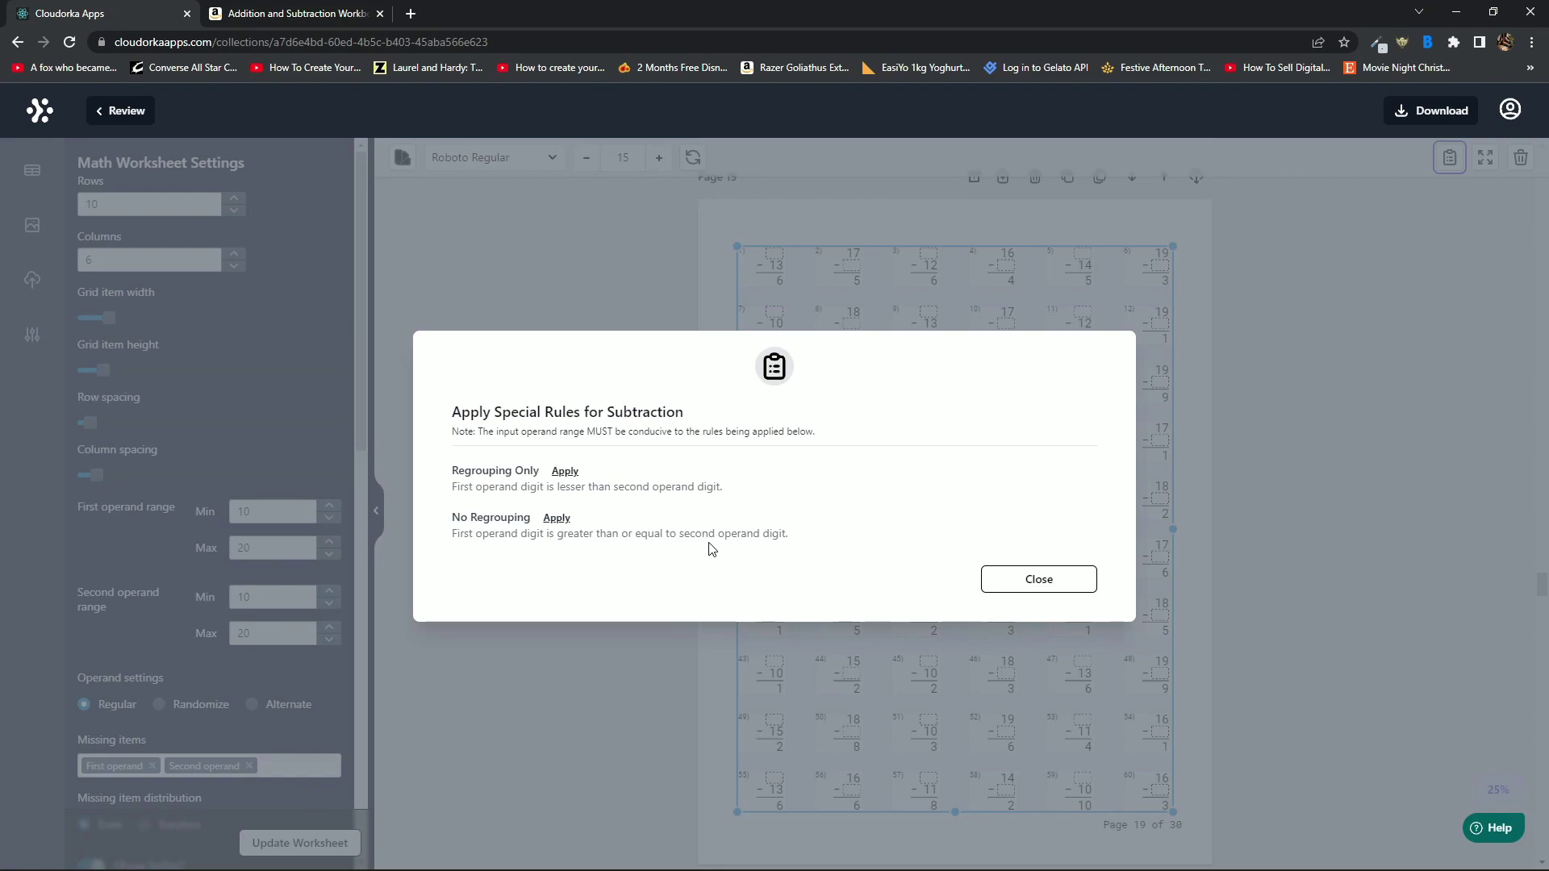
left_click(563, 521)
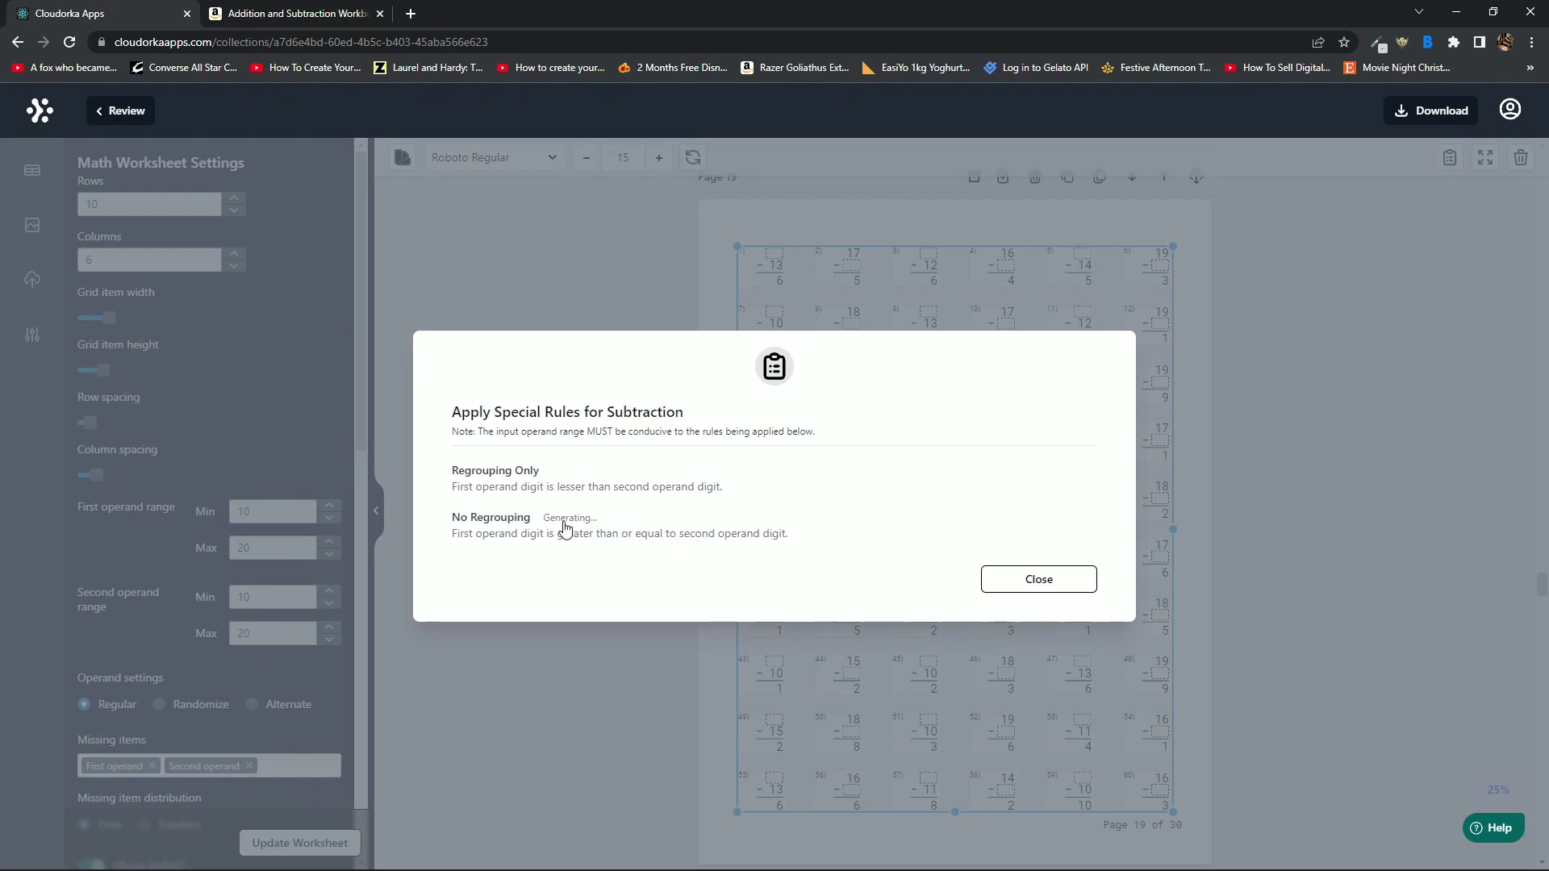
left_click(1023, 581)
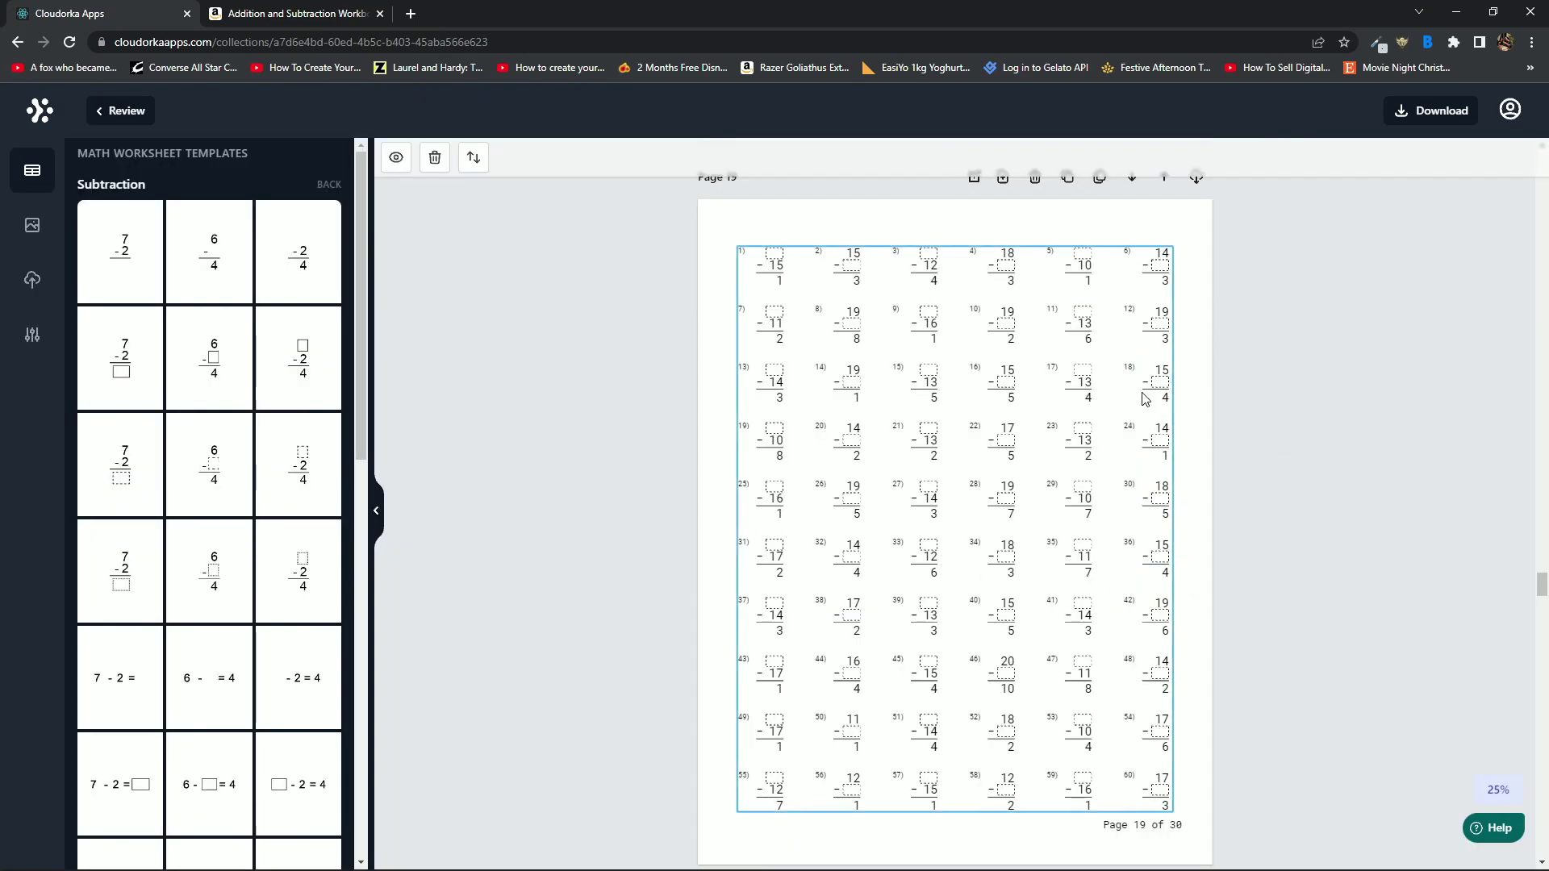
- Look over the worksheets on pages 20 and 21, checking the settings of the page 21 subtraction problems
scroll(1144, 399, "down", 3)
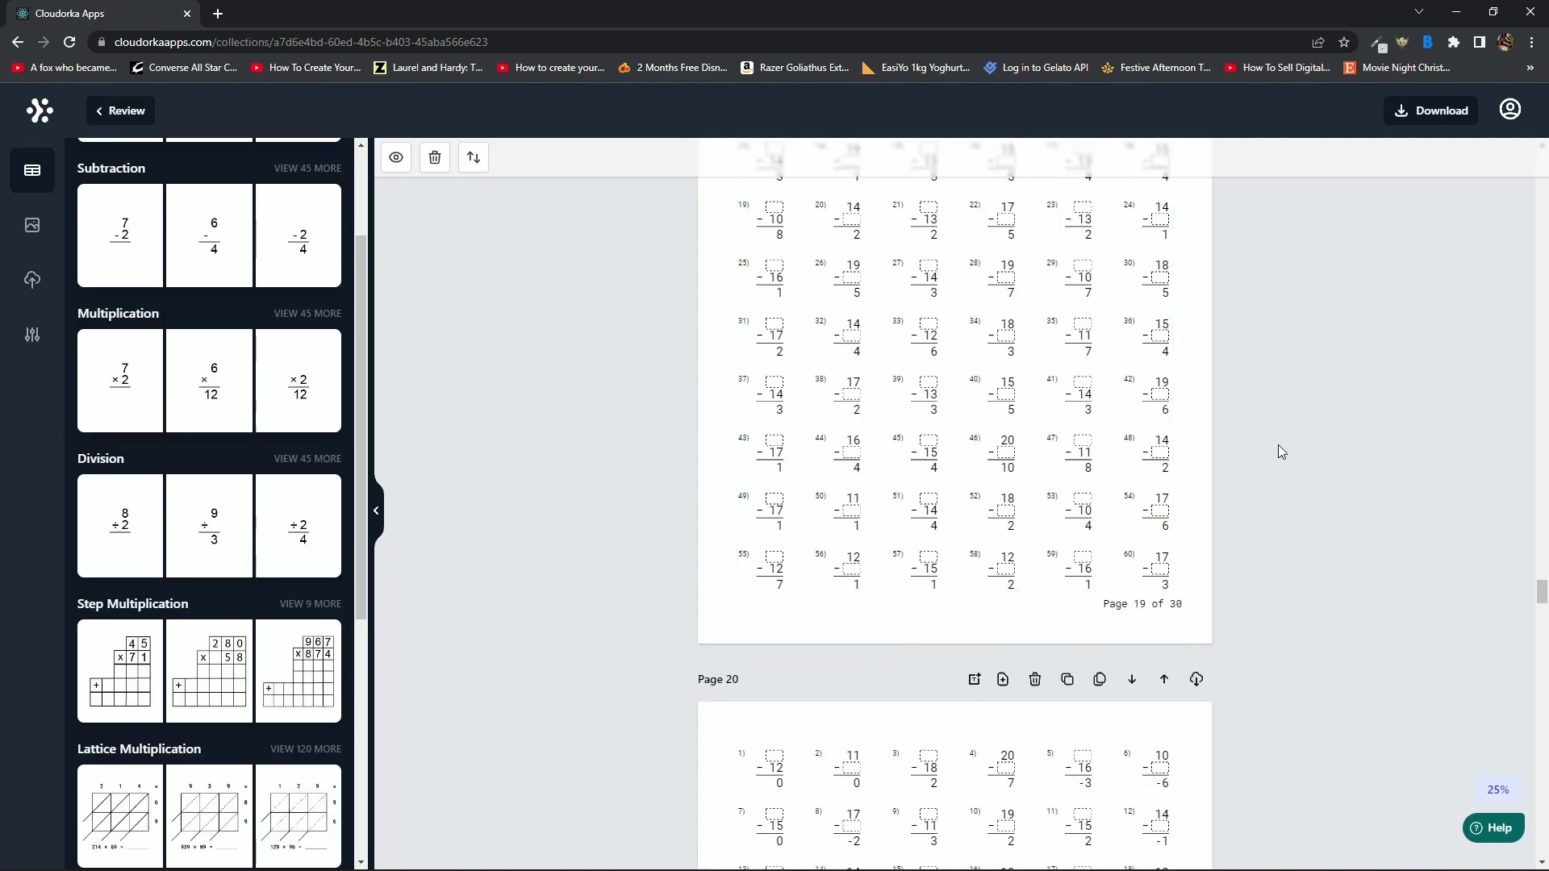
scroll(1278, 448, "down", 8)
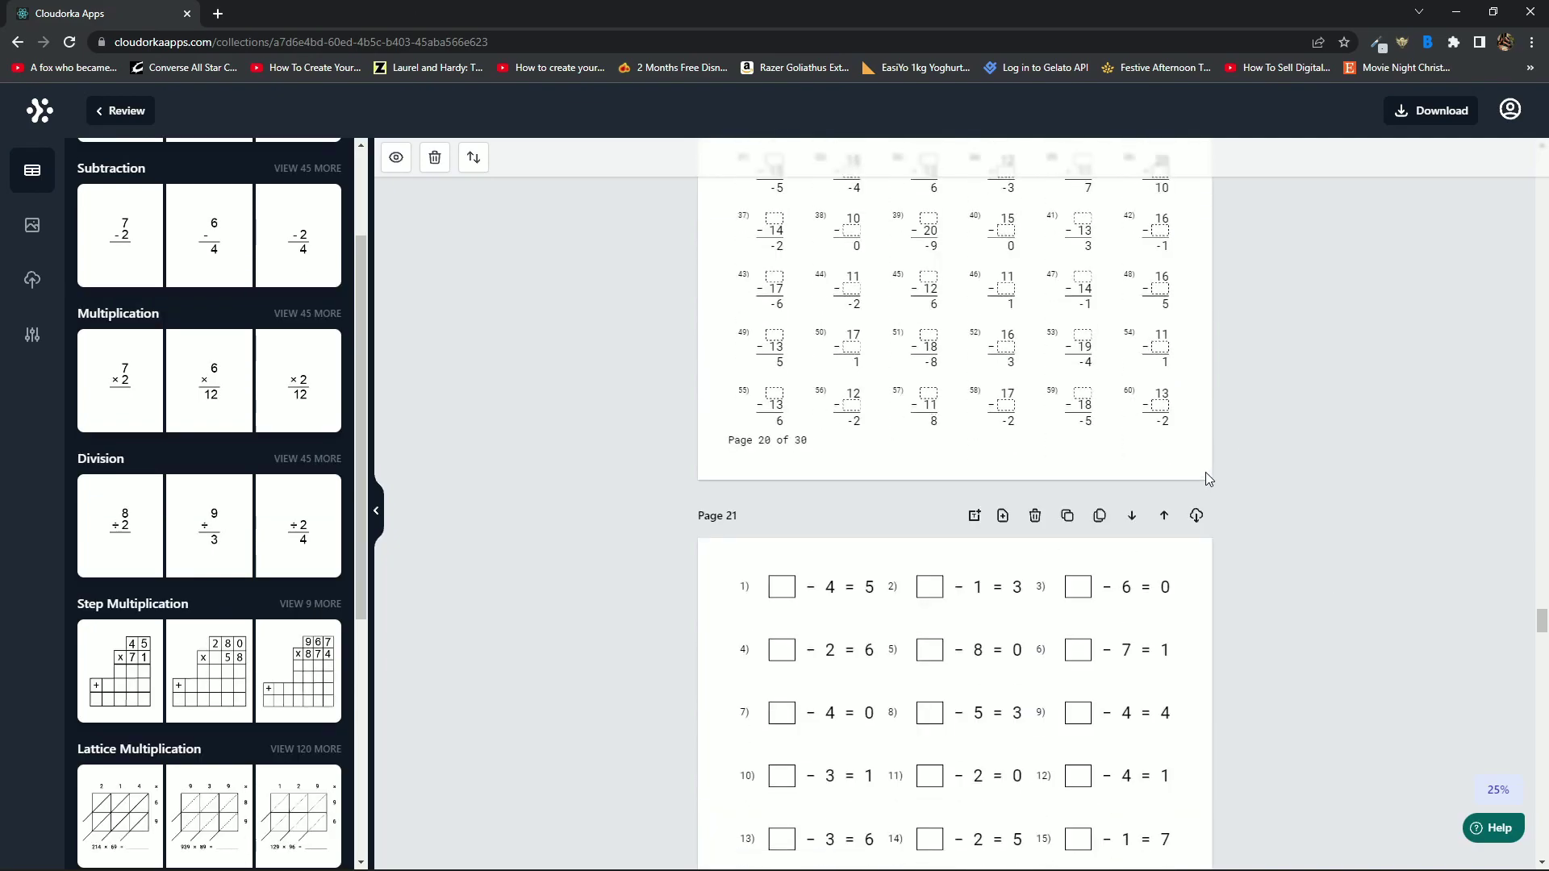
scroll(1206, 479, "down", 3)
scroll(1247, 552, "down", 1)
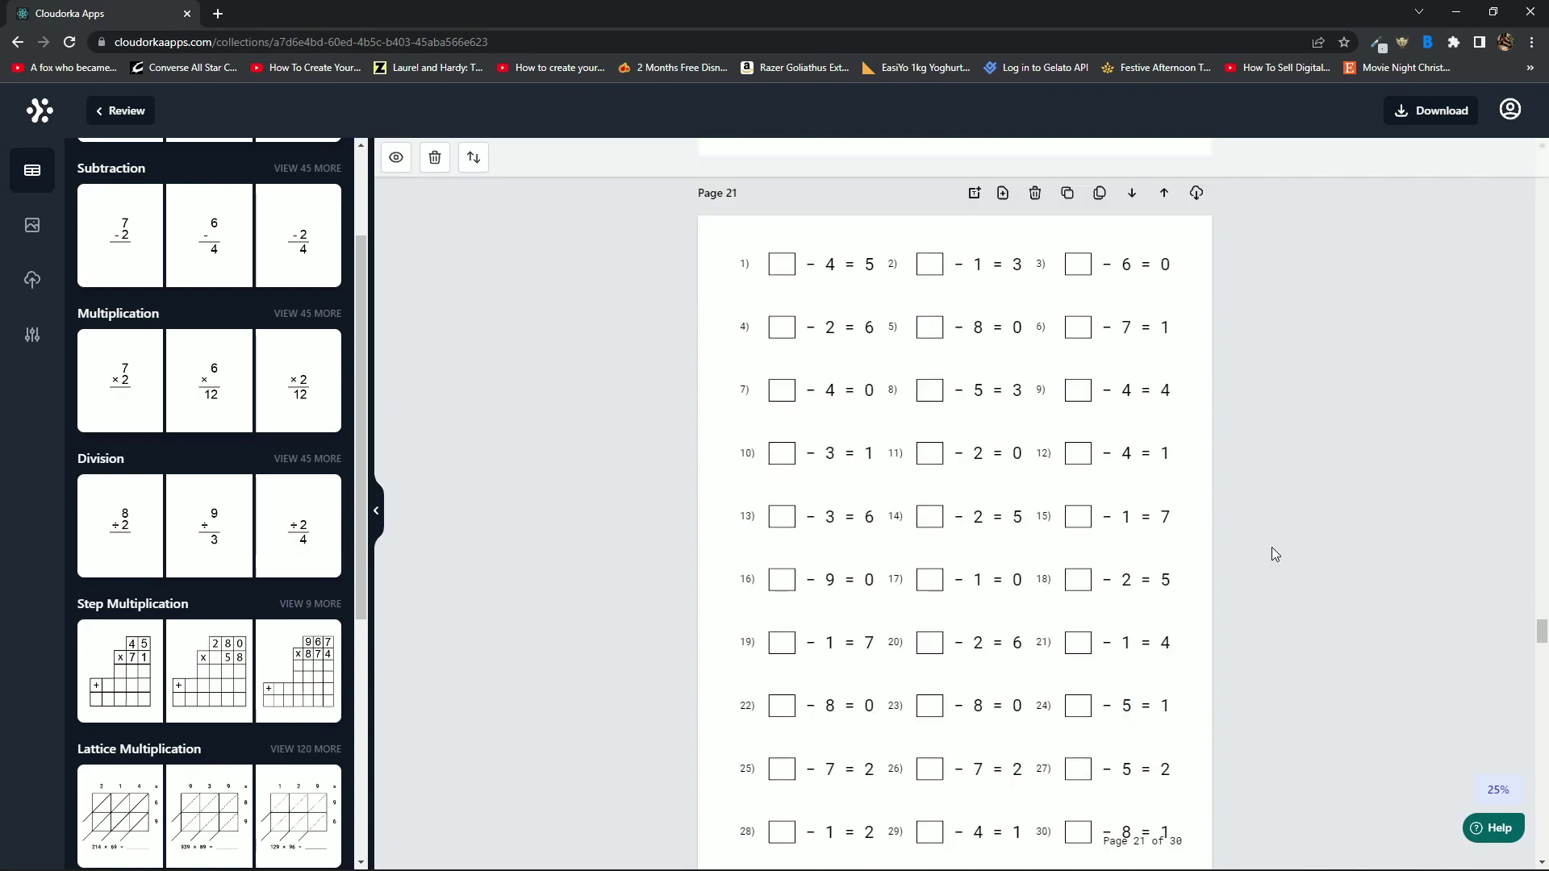
left_click(1070, 513)
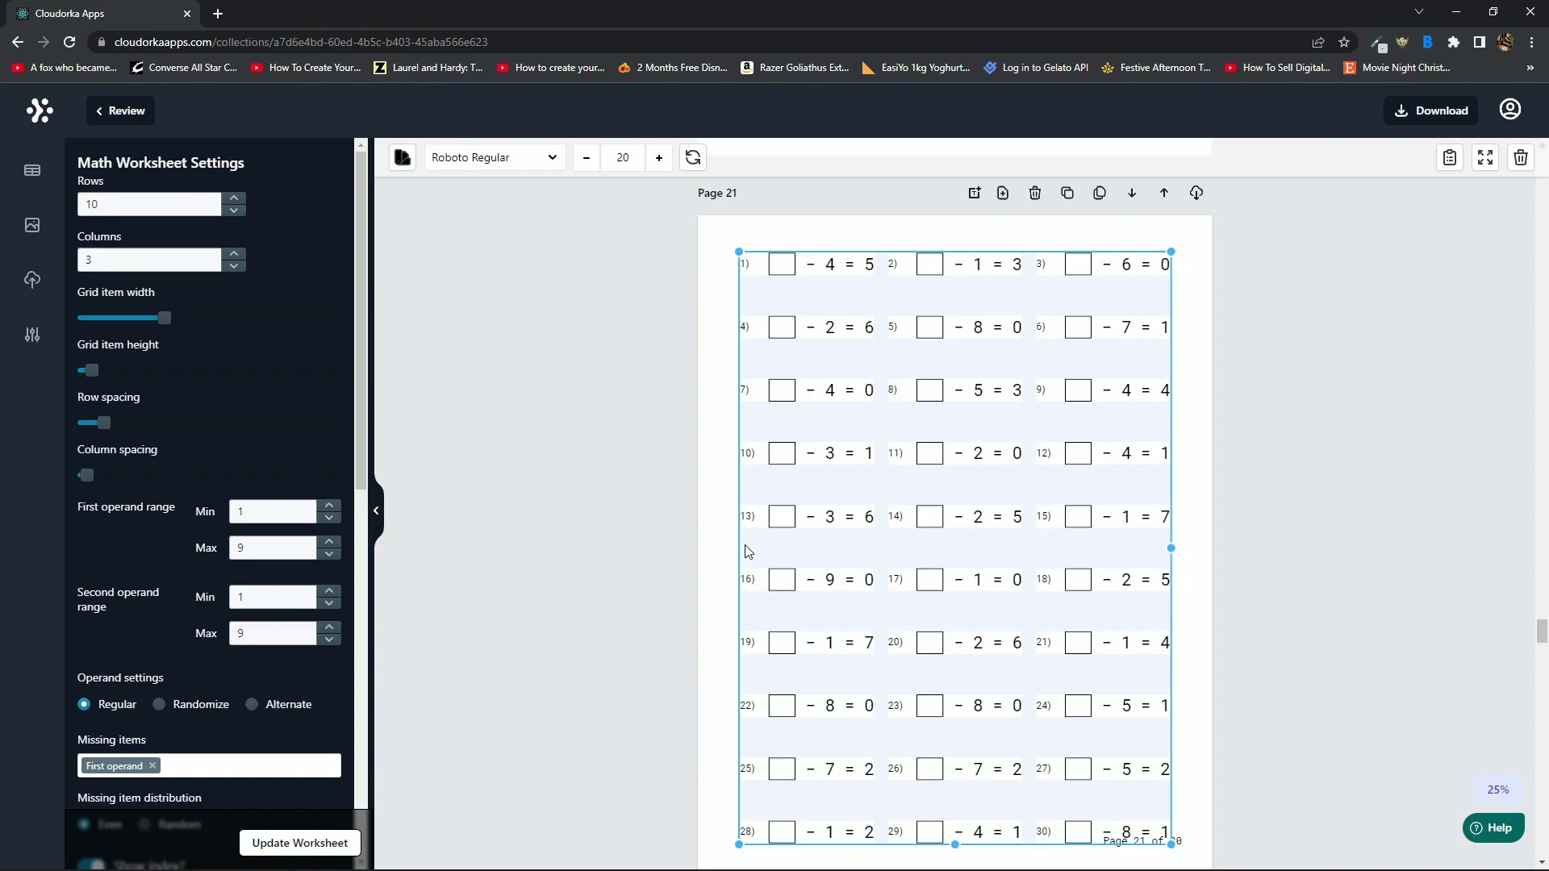
left_click(1259, 545)
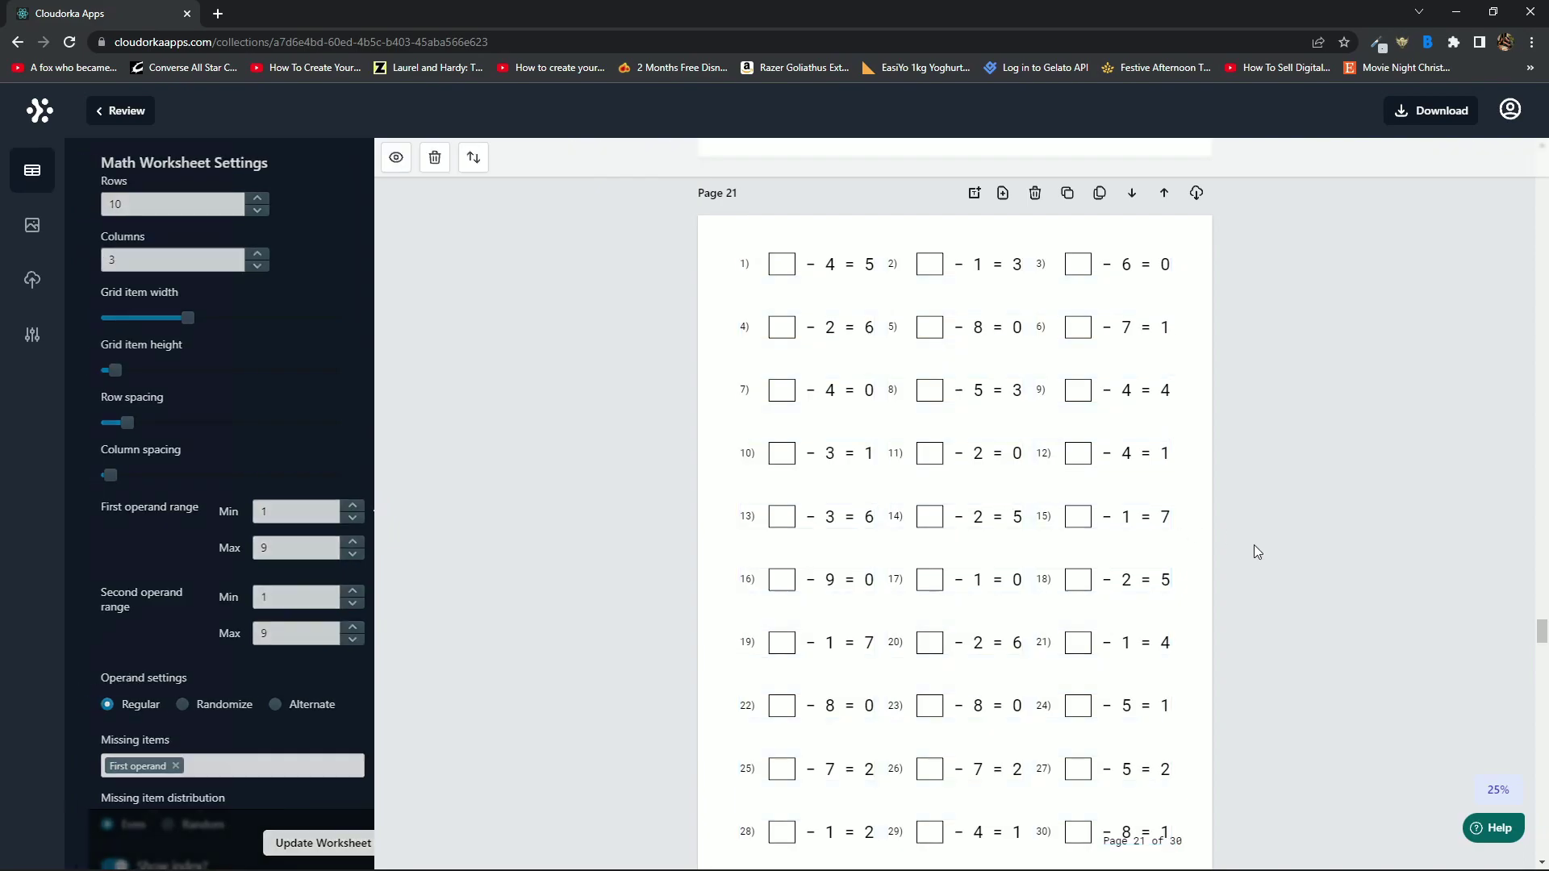
scroll(1174, 573, "down", 8)
scroll(1102, 559, "down", 1)
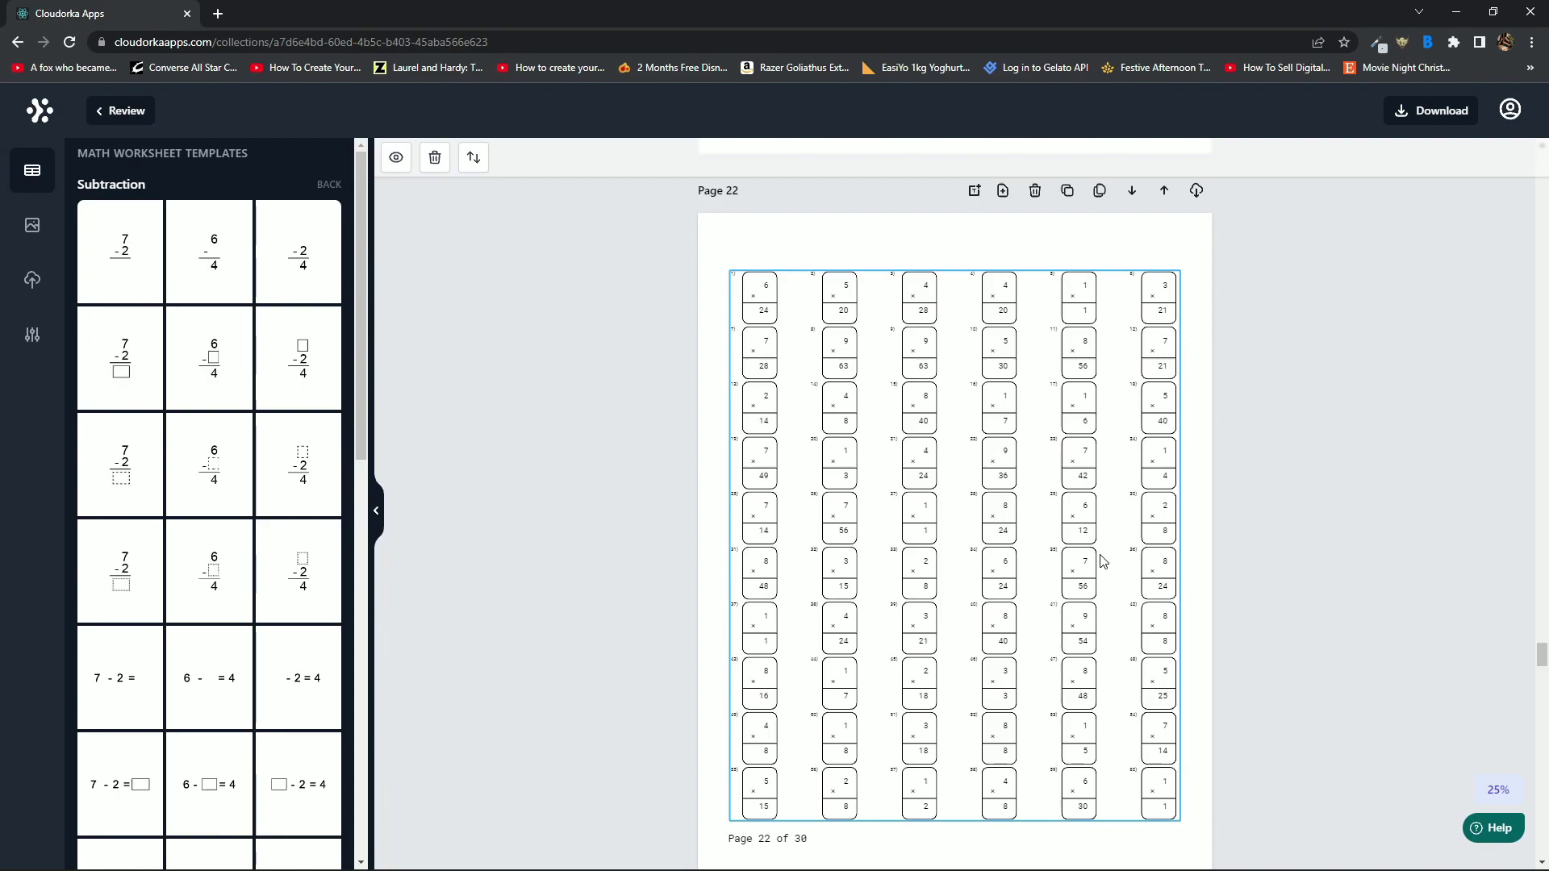
- Set the font size of the boxed multiplication worksheet on page 22 to 16
left_click(1103, 559)
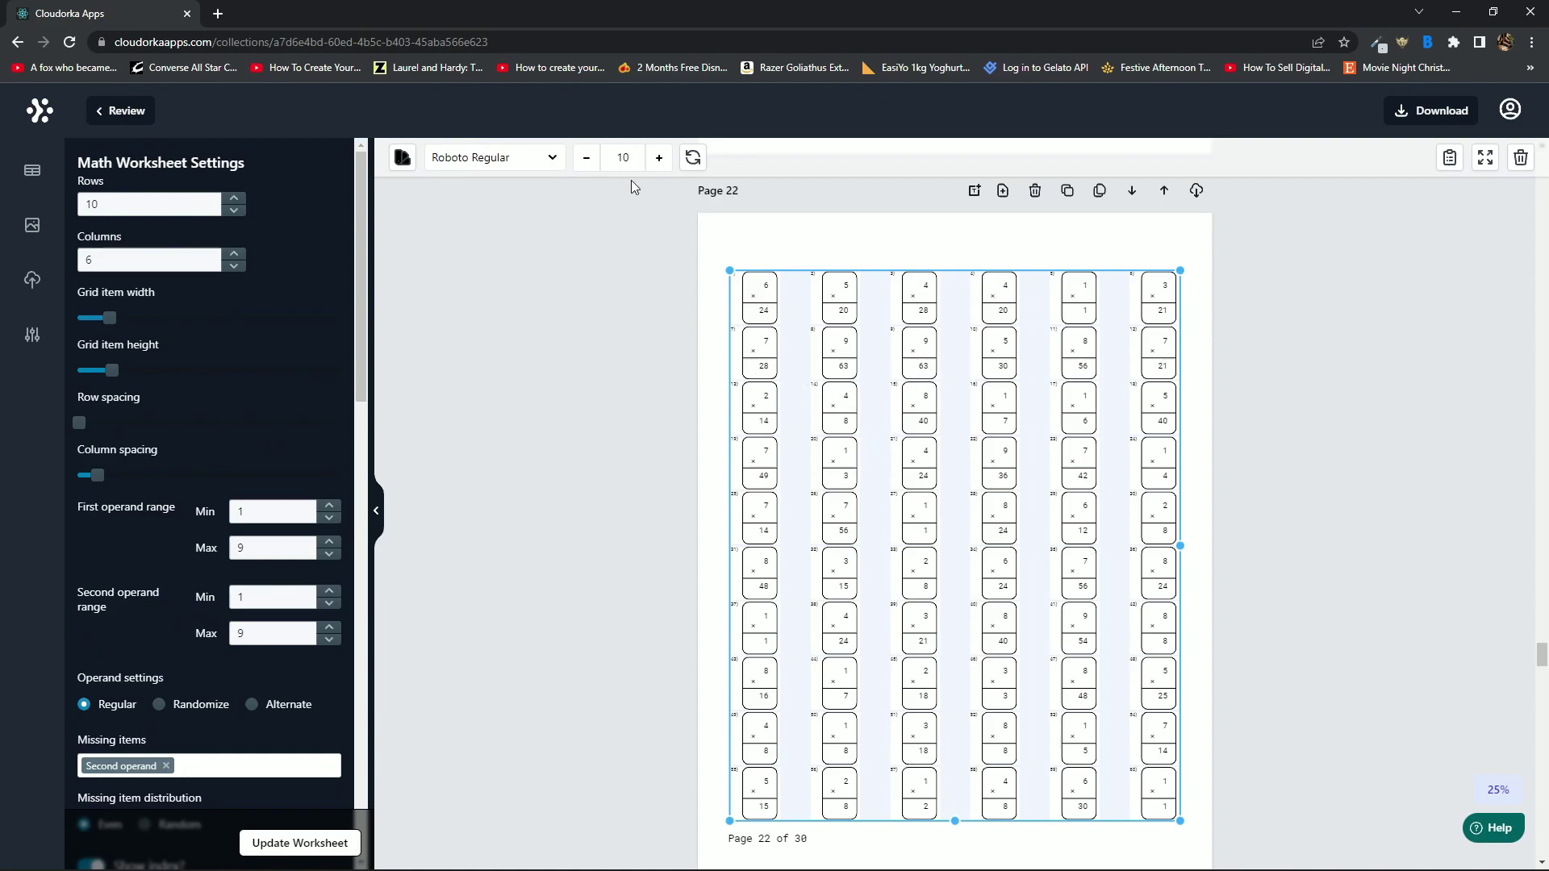
scroll(928, 371, "up", 5)
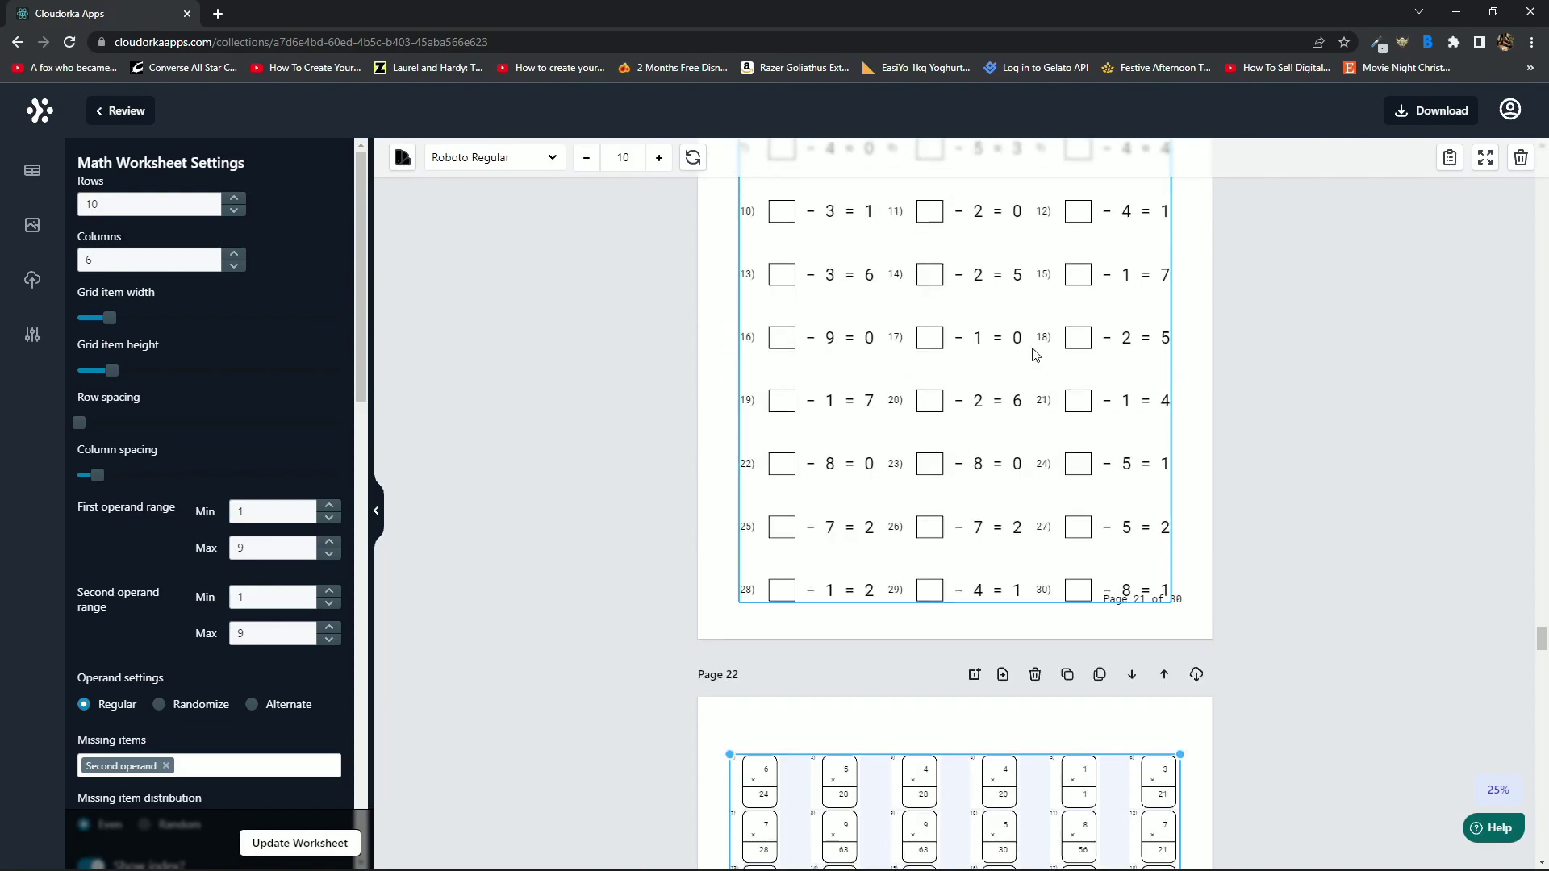
scroll(933, 530, "down", 4)
scroll(928, 494, "down", 1)
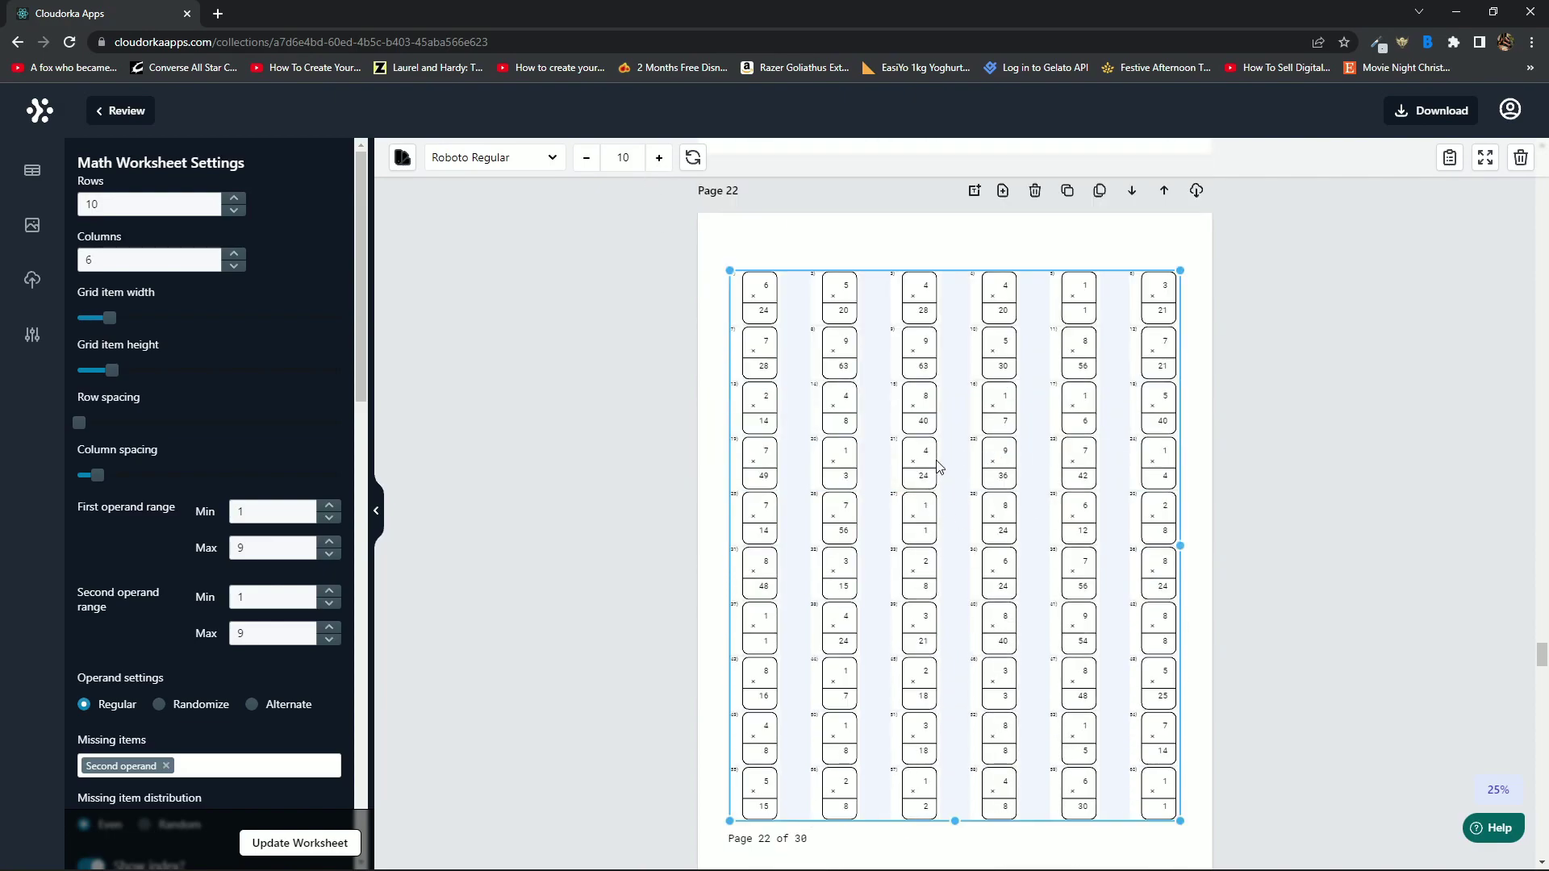
left_click(659, 158)
left_click(660, 159)
left_click(660, 158)
left_click(659, 158)
left_click(660, 158)
left_click(659, 158)
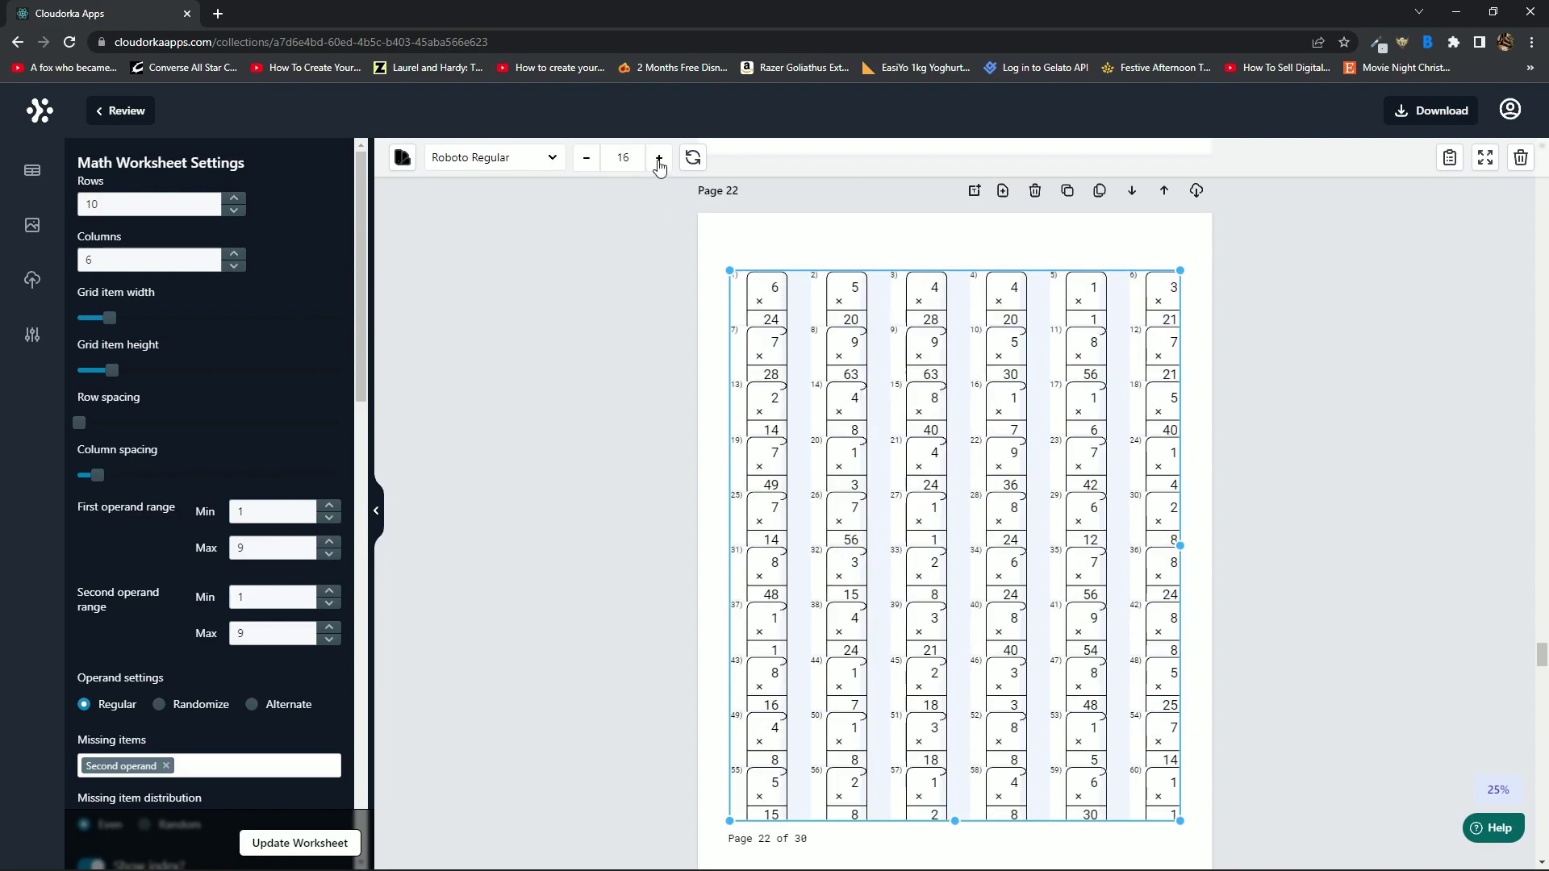
left_click(1332, 411)
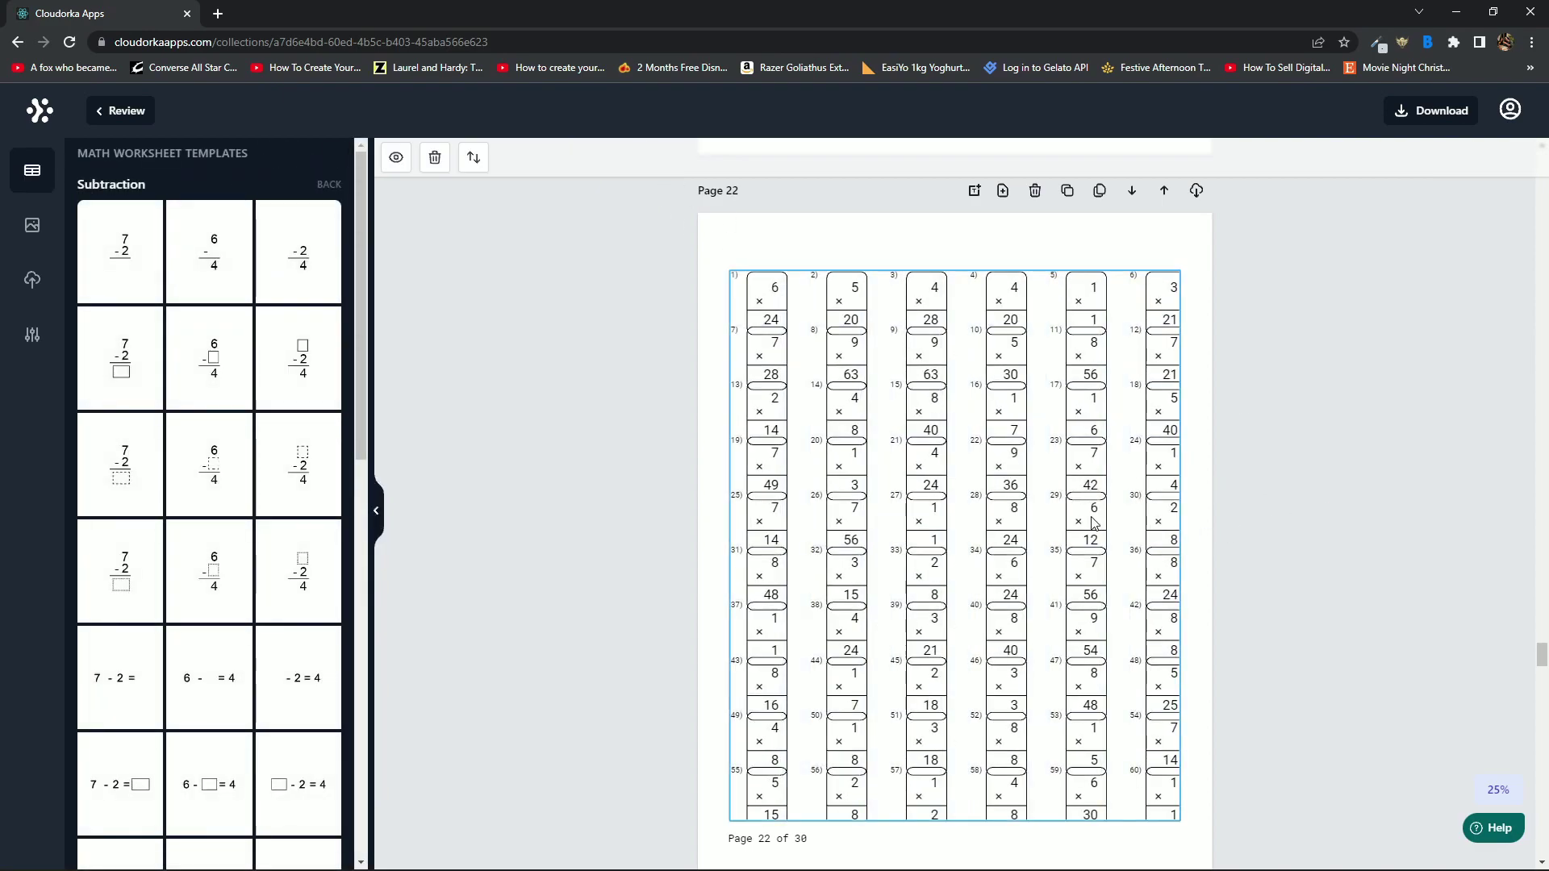
- Increase the grid item height and width of the page 22 worksheet, scale it down to font size 13 and move it up the page
left_click(1009, 507)
mouse_move(111, 371)
left_mouse_down()
mouse_move(96, 370)
mouse_move(135, 370)
left_mouse_up()
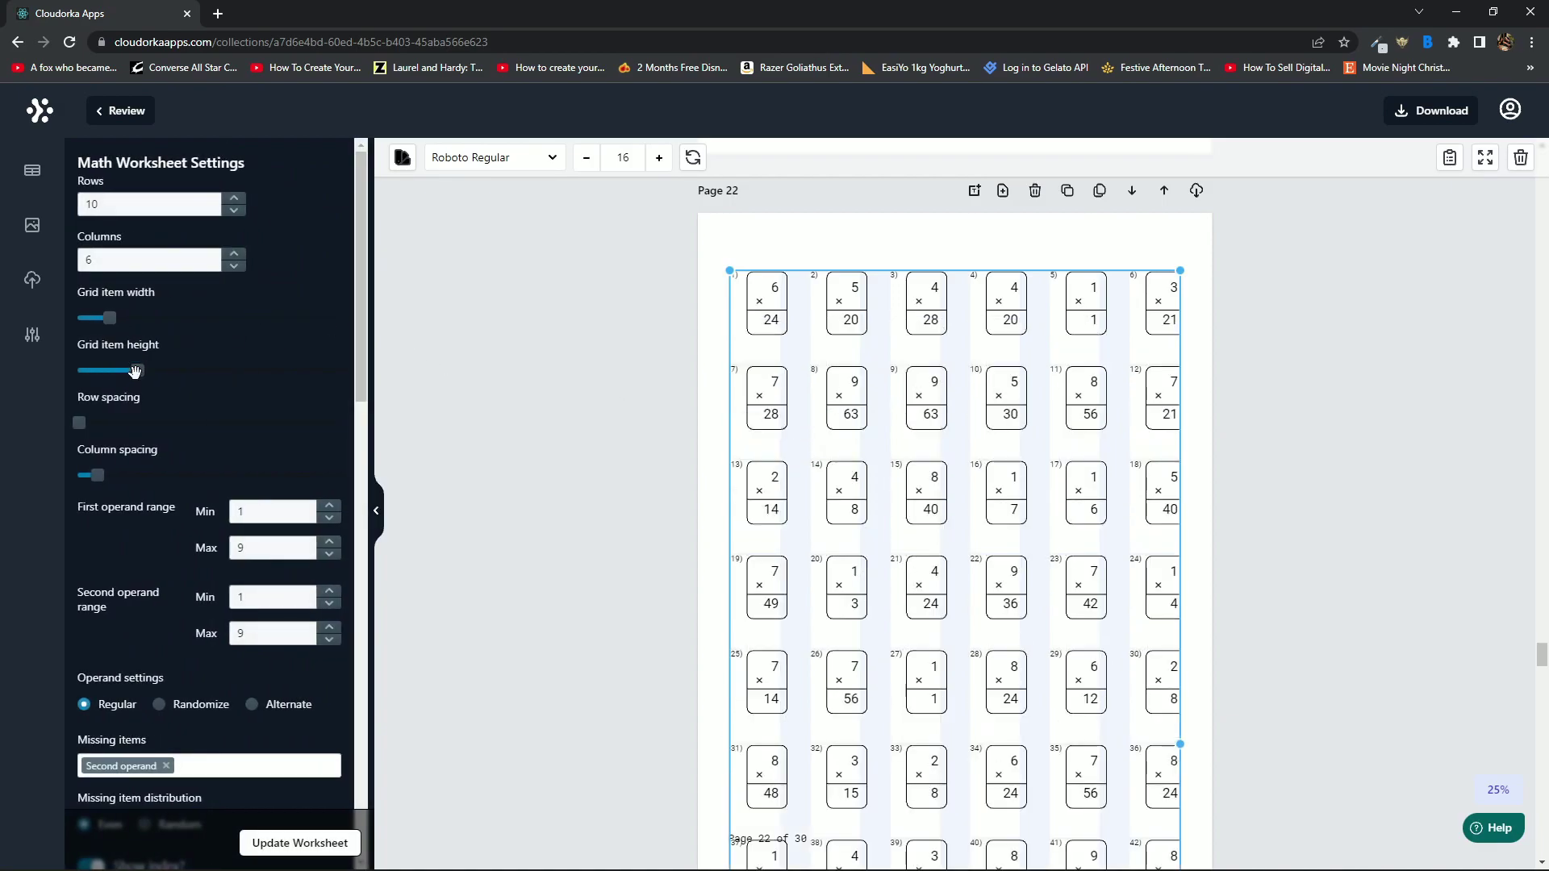
left_click_drag(109, 318, 119, 318)
left_click_drag(732, 282, 767, 299)
left_click_drag(738, 236, 986, 363)
left_click_drag(1072, 515, 979, 326)
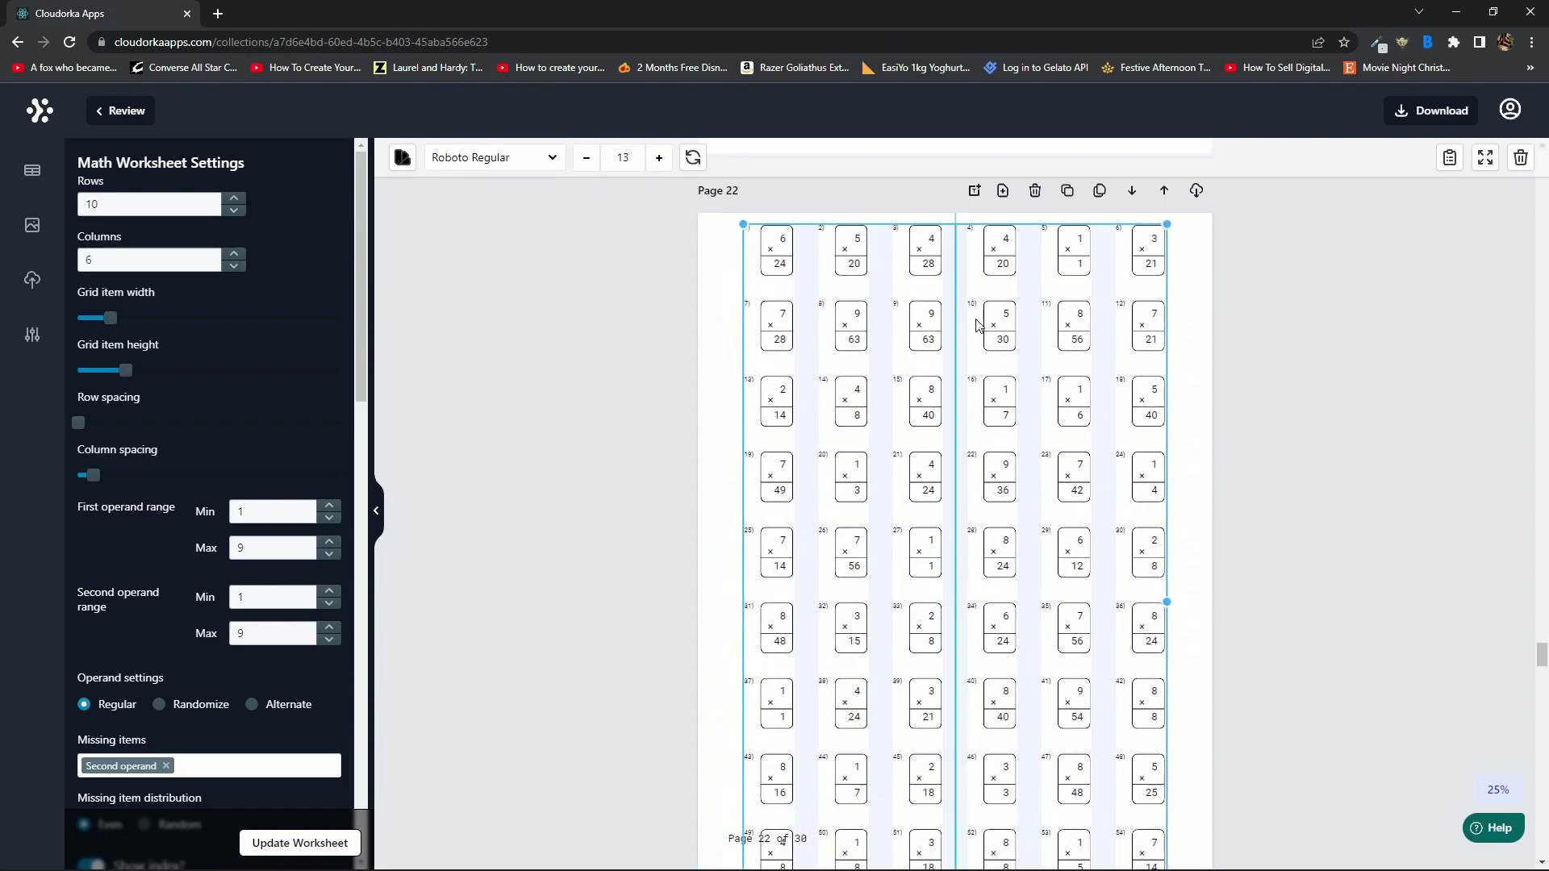
- Shrink the page 22 multiplication worksheet to font size 8 so that all its rows fit on the page
left_click_drag(1167, 602, 1117, 464)
scroll(1279, 537, "down", 3)
left_click_drag(1183, 596, 1136, 561)
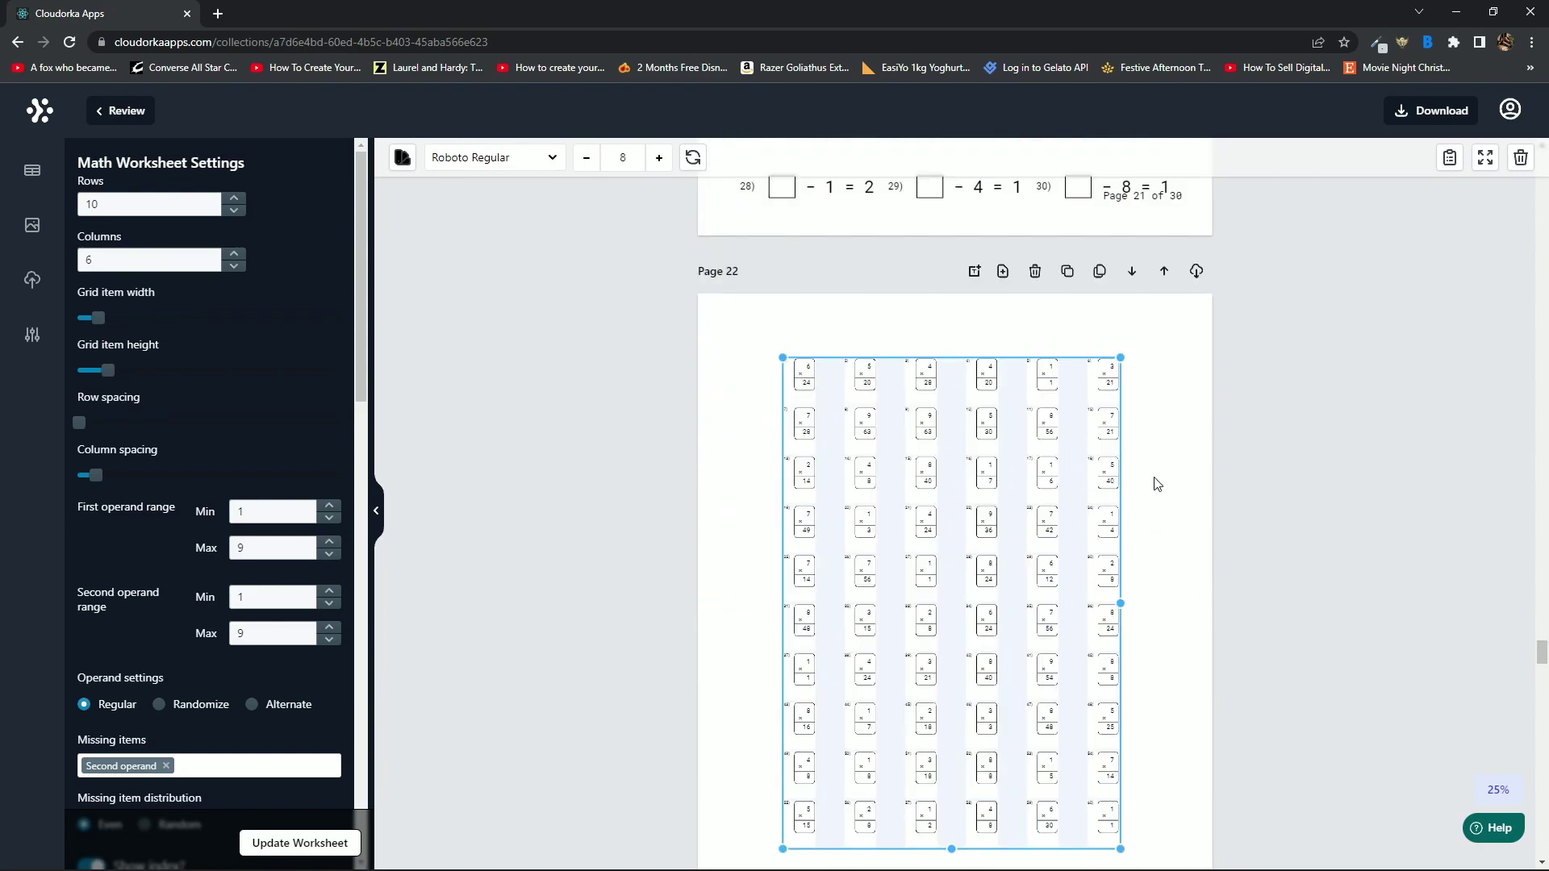
scroll(1154, 480, "down", 1)
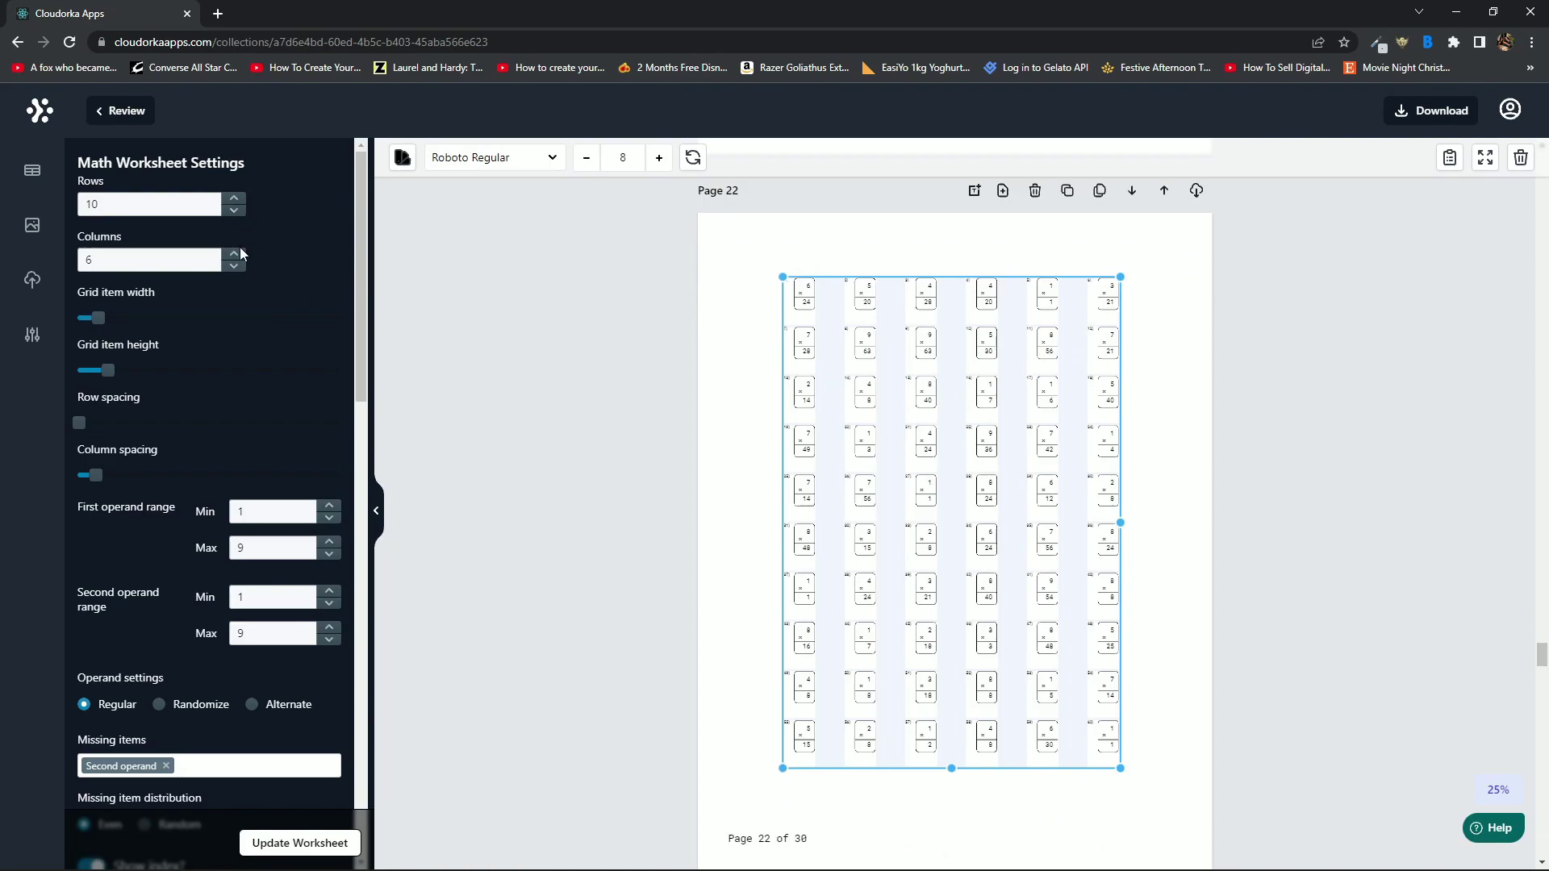
- Reduce the page 22 worksheet to 7 rows and 4 columns, updating the worksheet
left_click(233, 210)
left_click(233, 210)
left_click(233, 210)
left_click(298, 844)
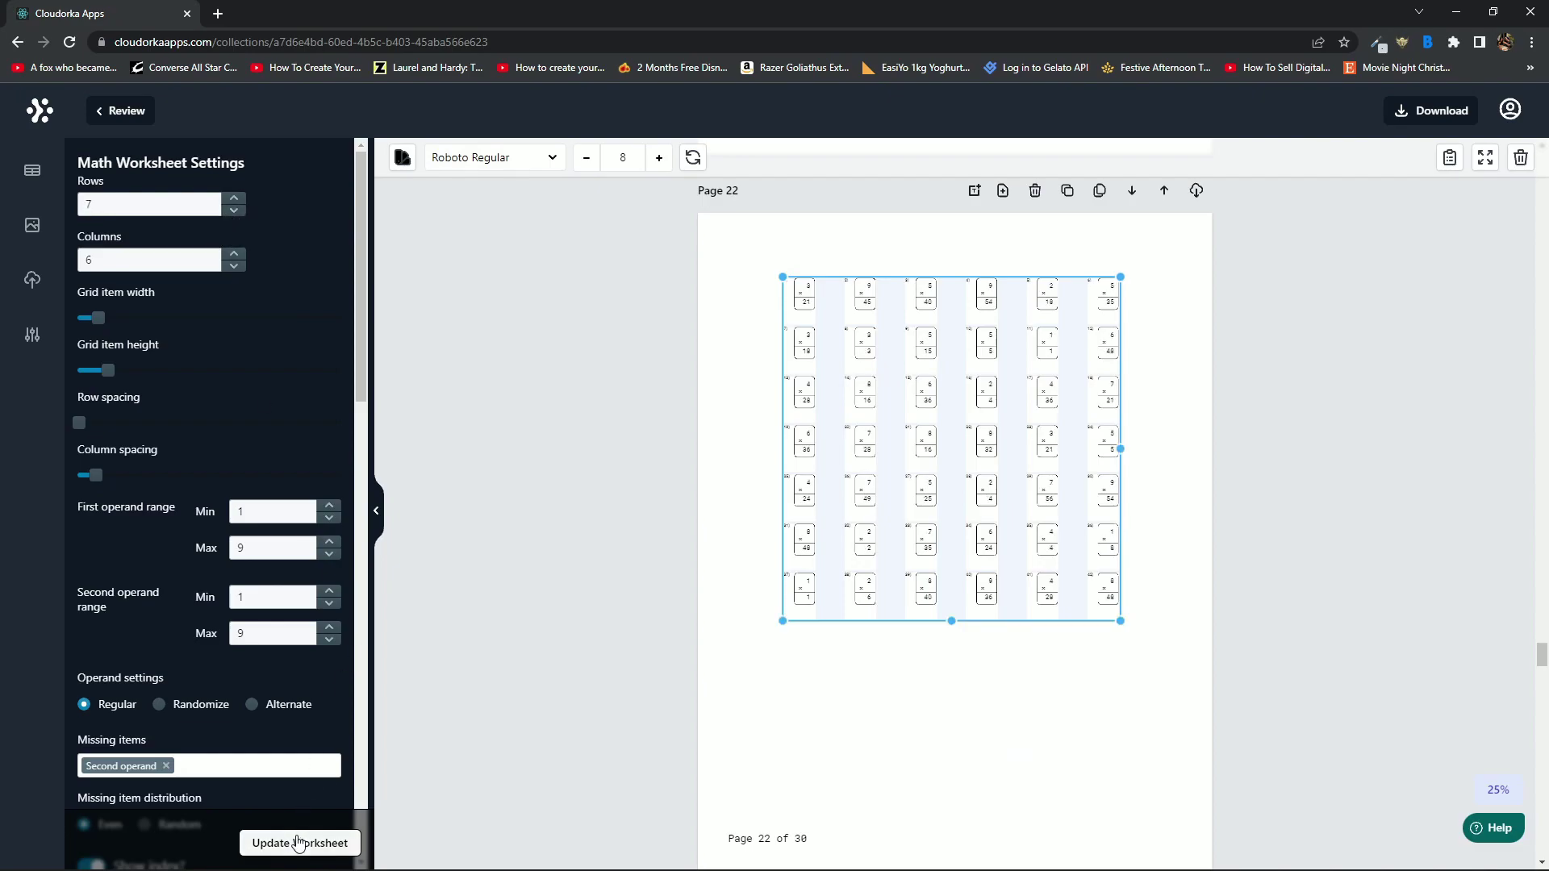
left_click(233, 266)
left_click(233, 267)
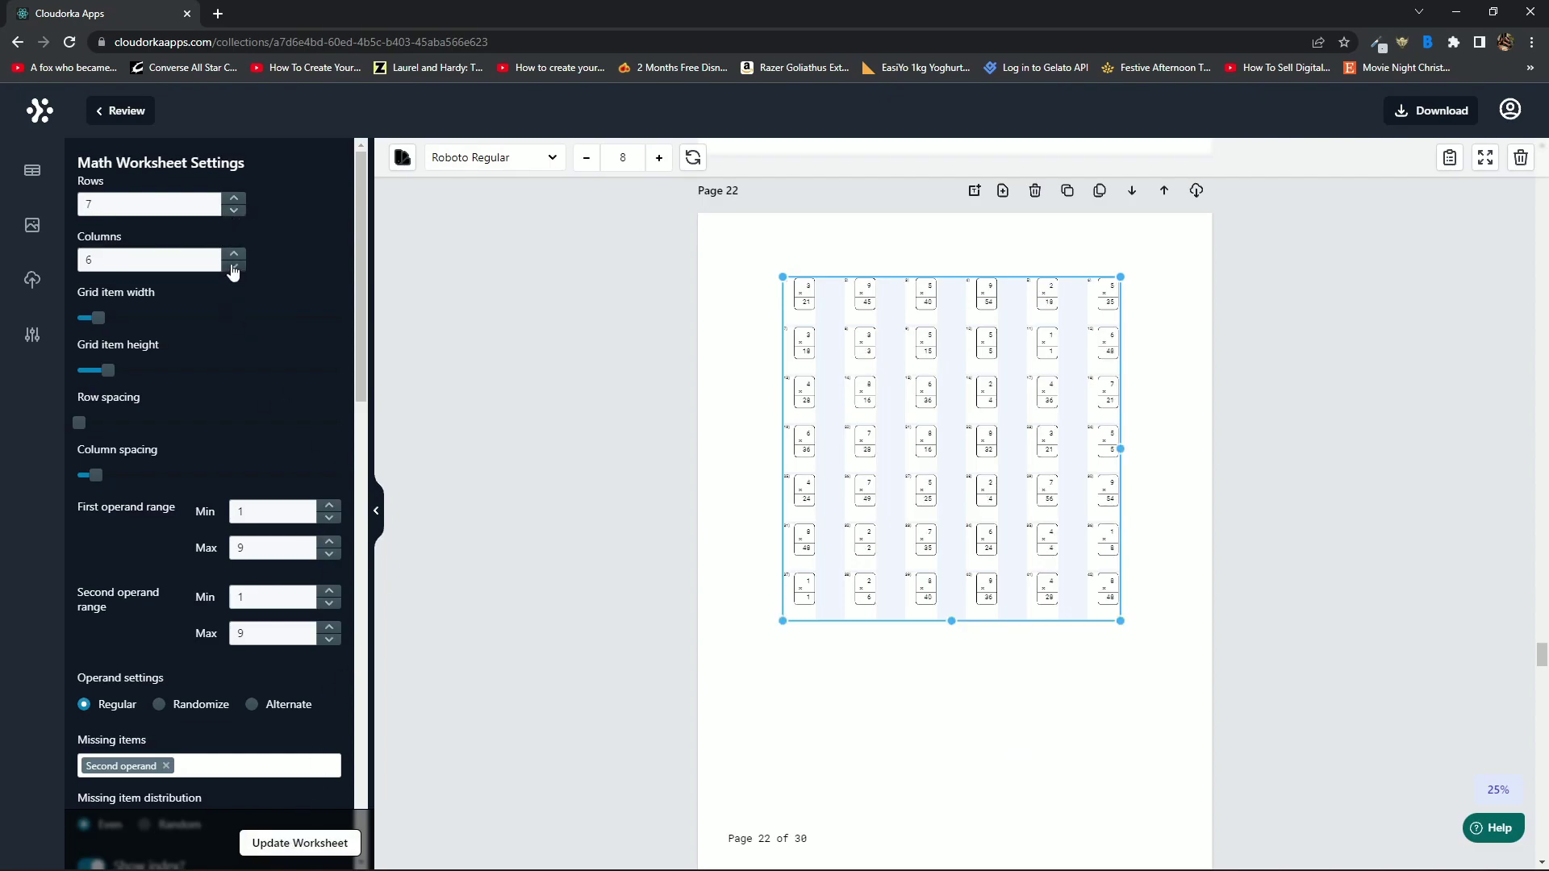
left_click(309, 842)
- Enlarge the page 22 worksheet to font size 14, set its columns to 5 and update it
left_click_drag(998, 621, 1137, 827)
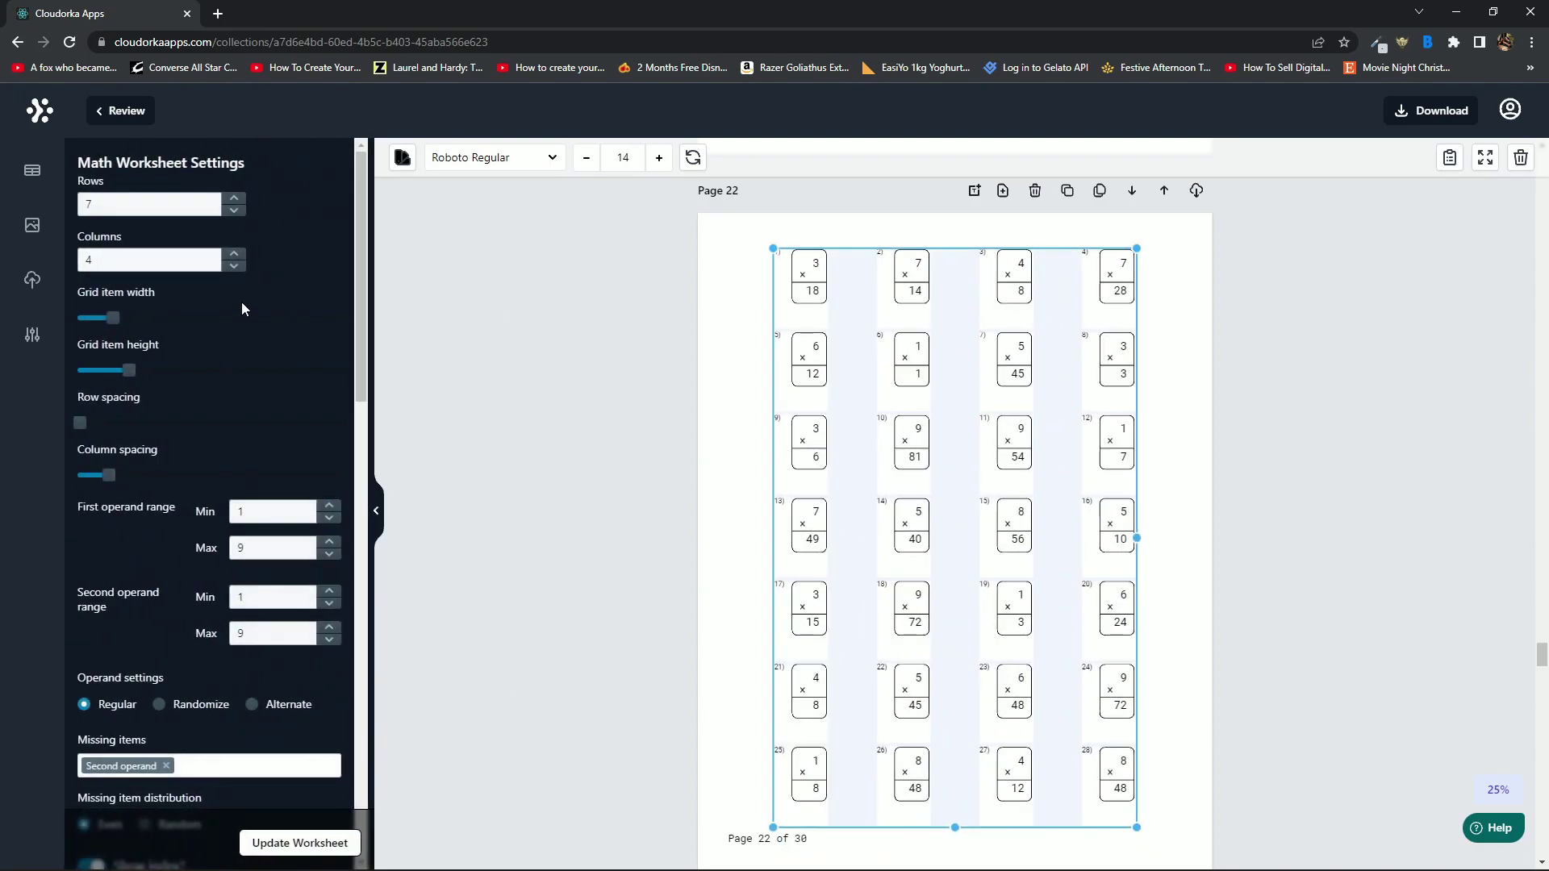
left_click(234, 255)
left_click(311, 842)
left_click(1312, 494)
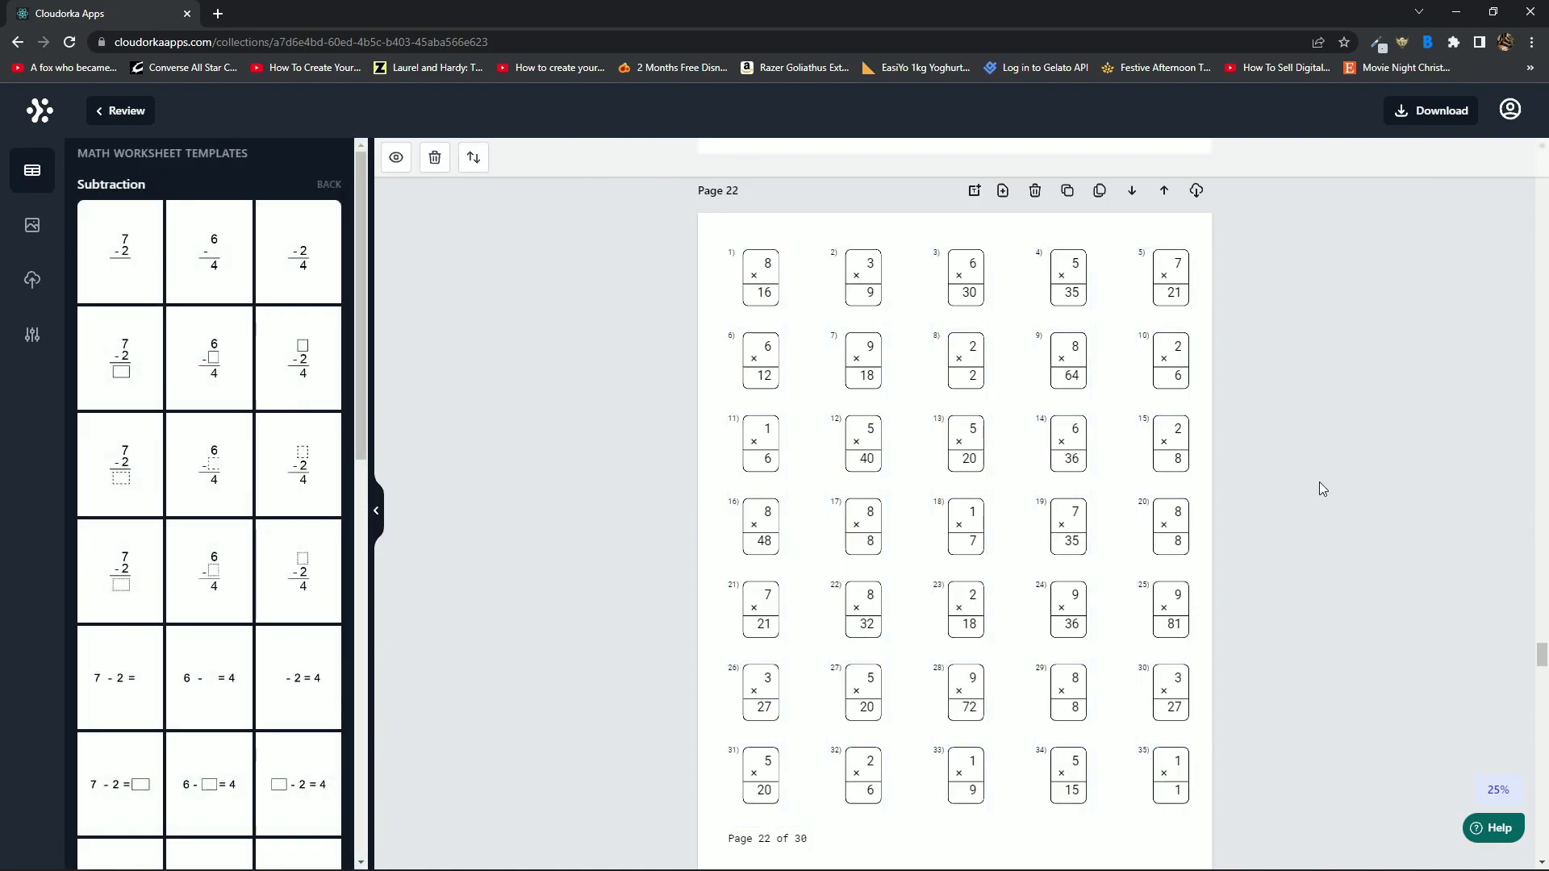
- Set the page 22 multiplication worksheet's font to Amiko Regular and try another font further down the font list
left_click(1154, 476)
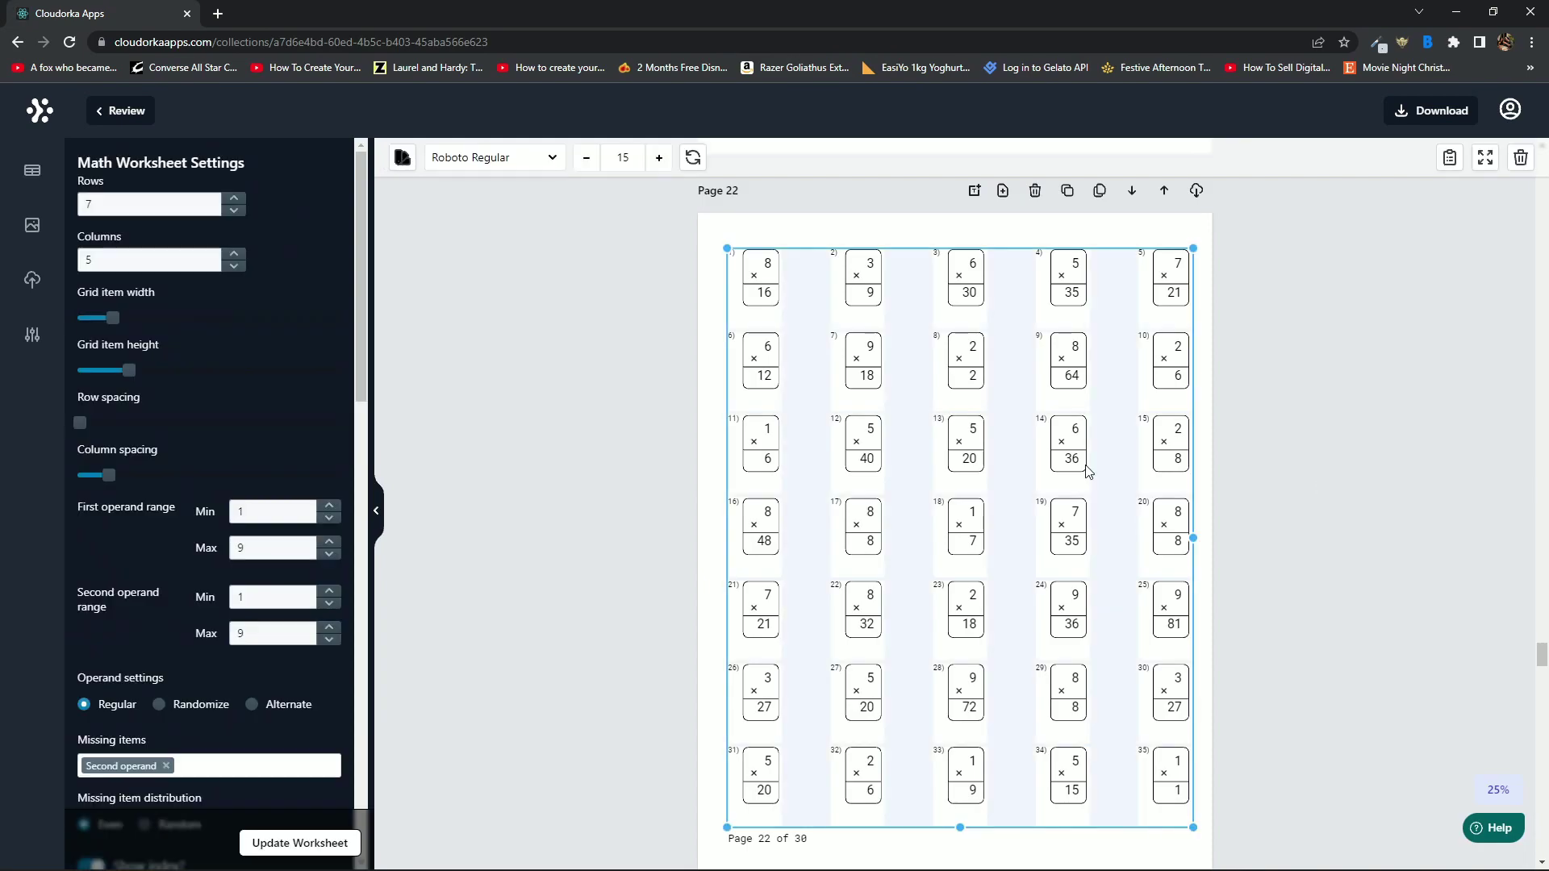
left_click(552, 159)
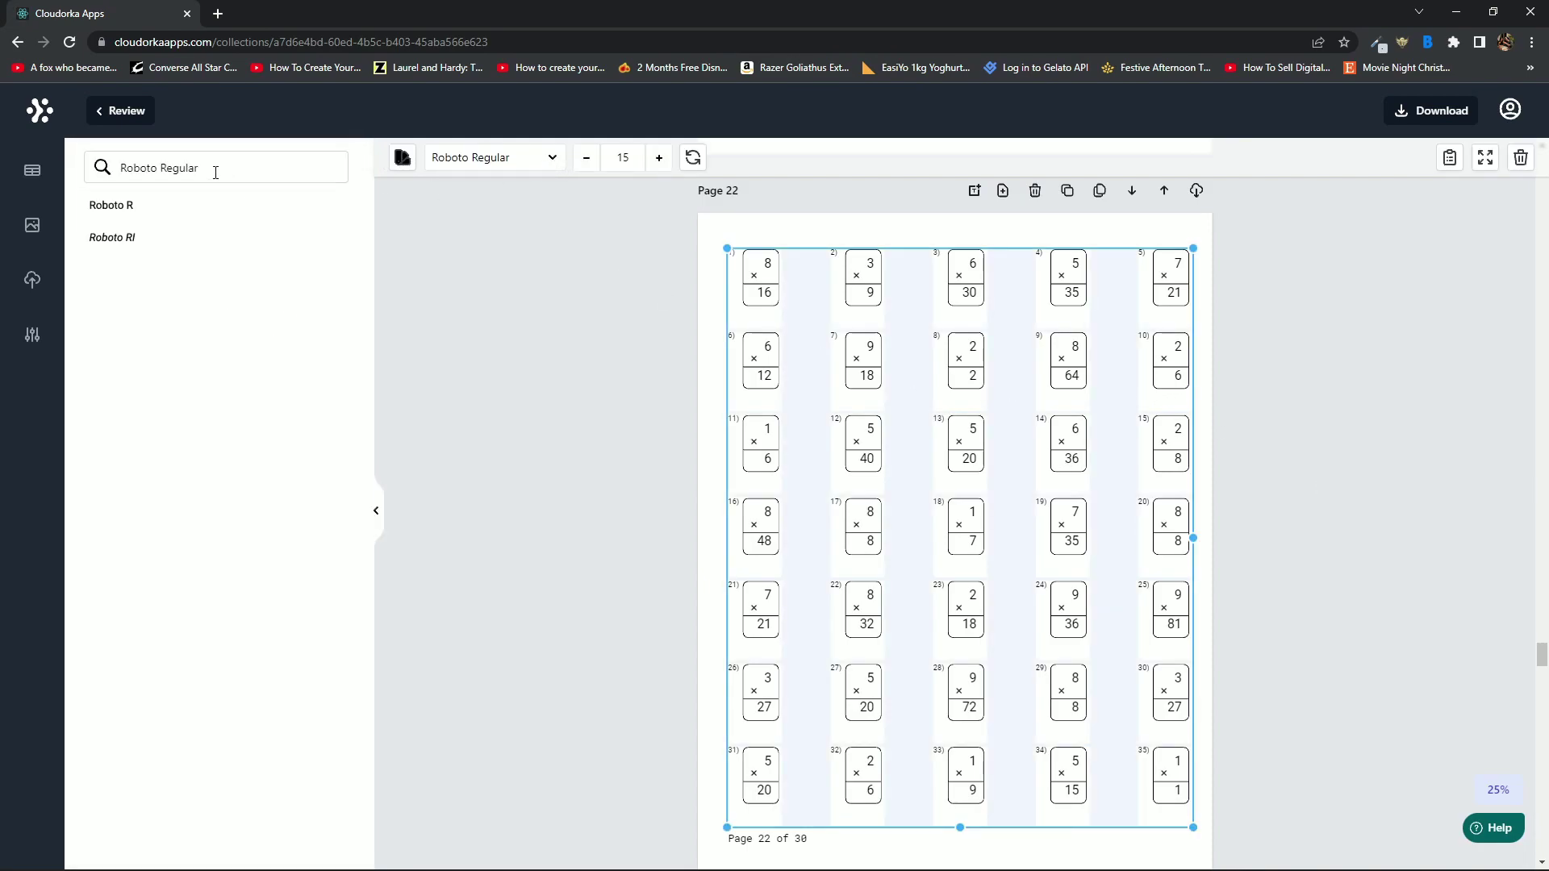
key("ctrl+a")
key("BackSpace")
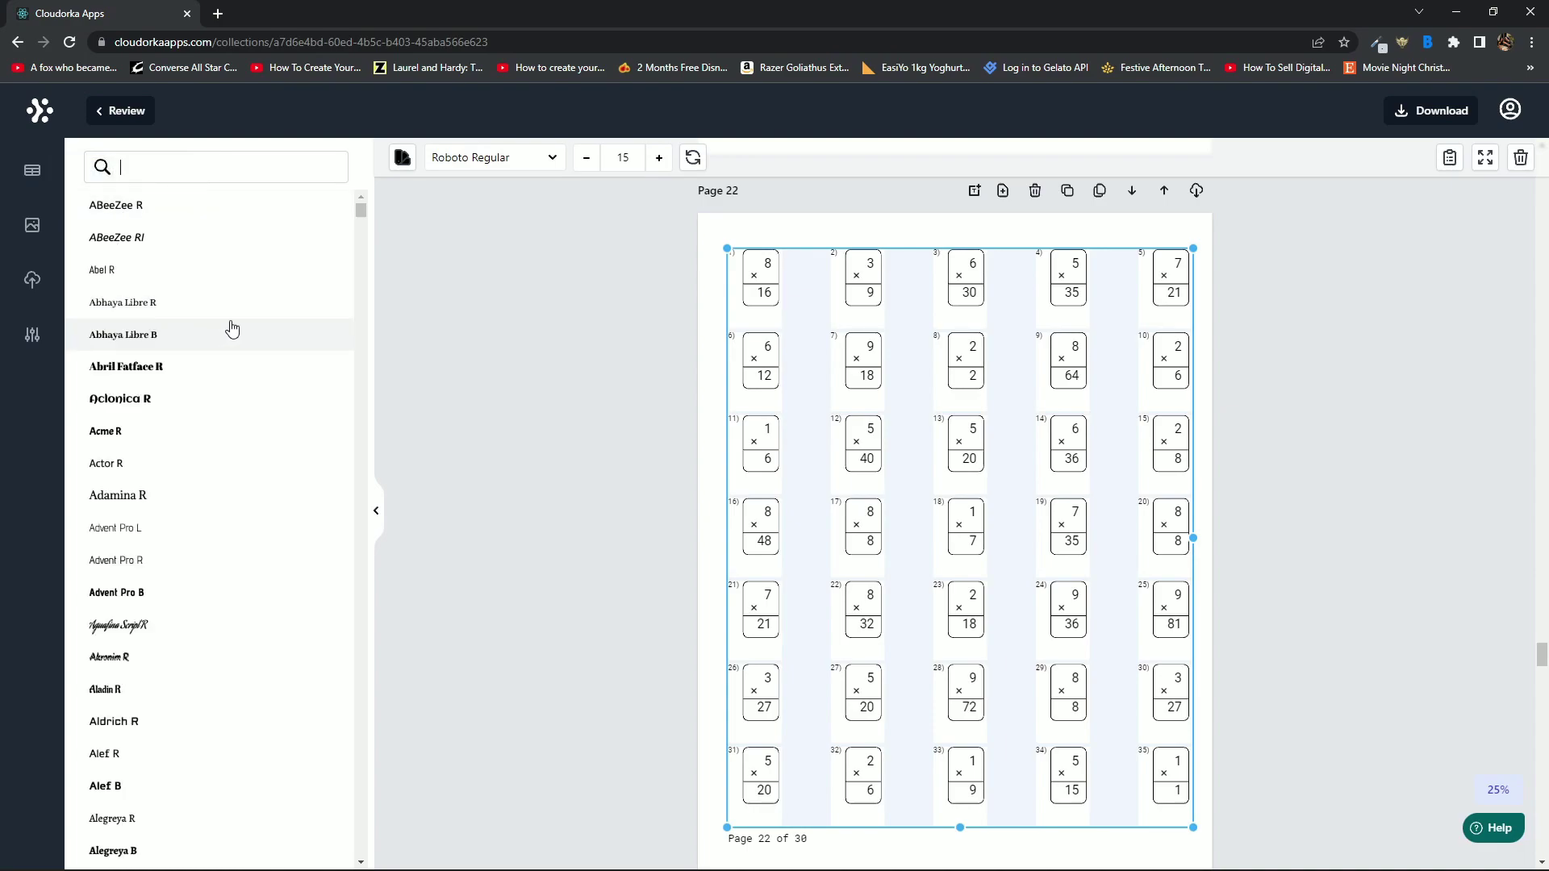
scroll(227, 343, "down", 10)
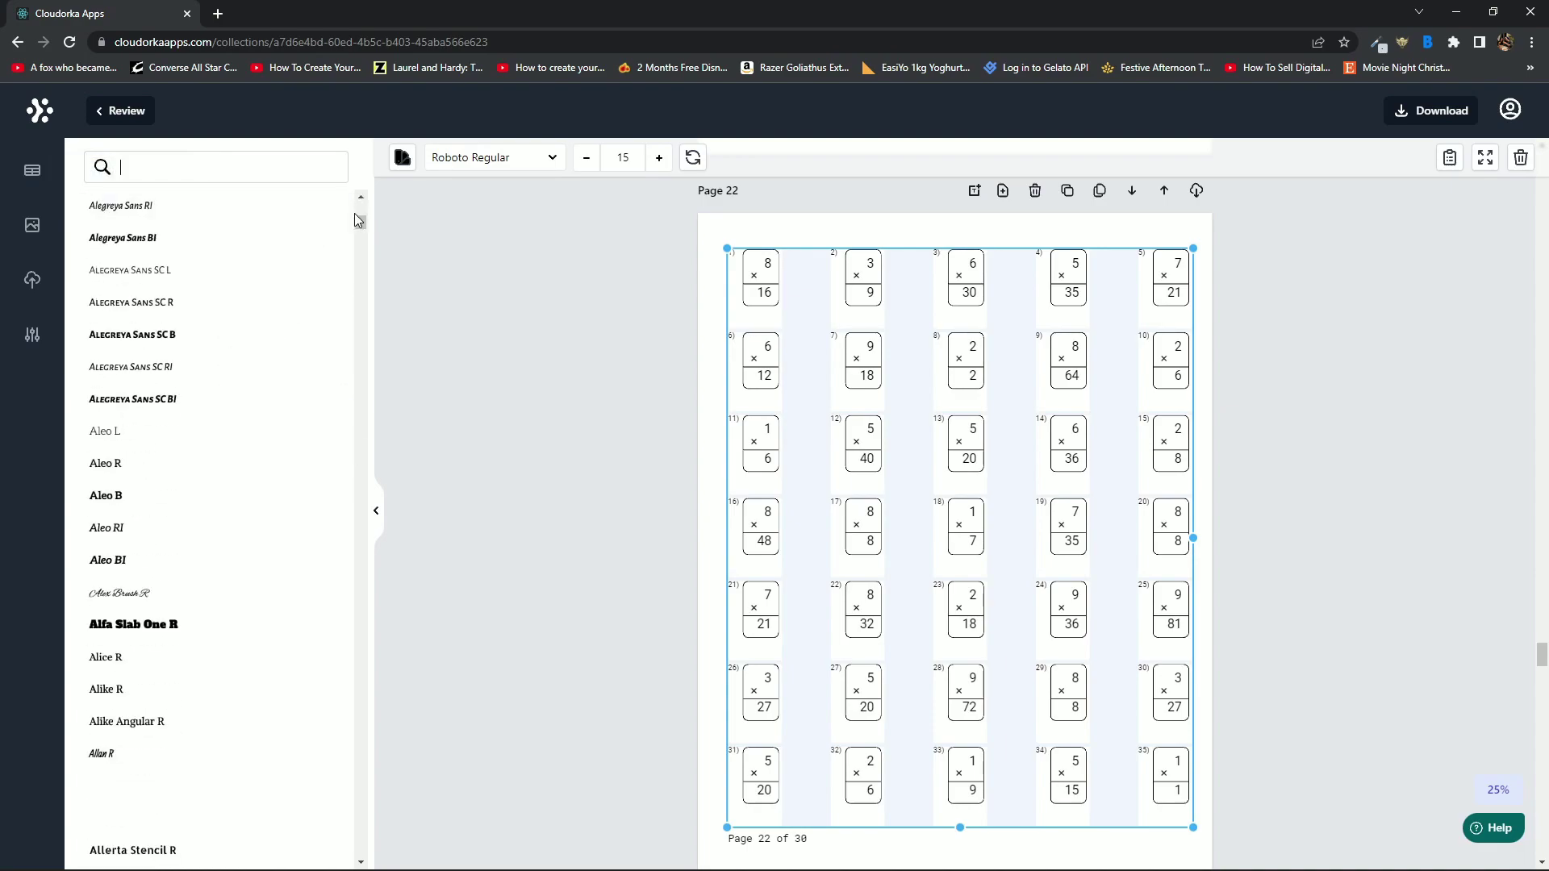
scroll(263, 452, "down", 7)
scroll(228, 456, "down", 4)
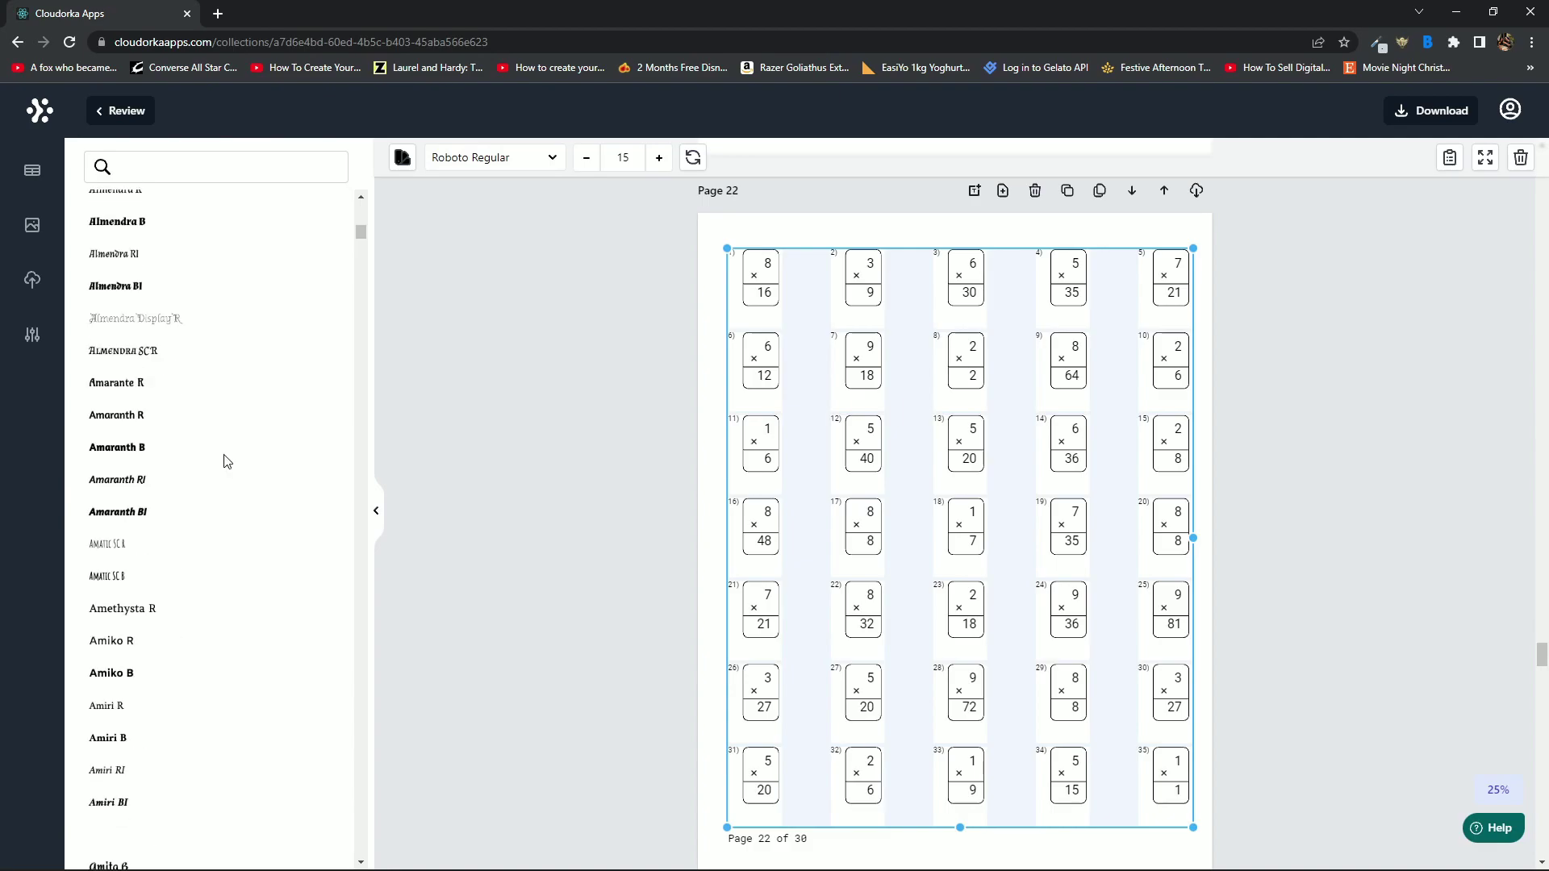
left_click(142, 543)
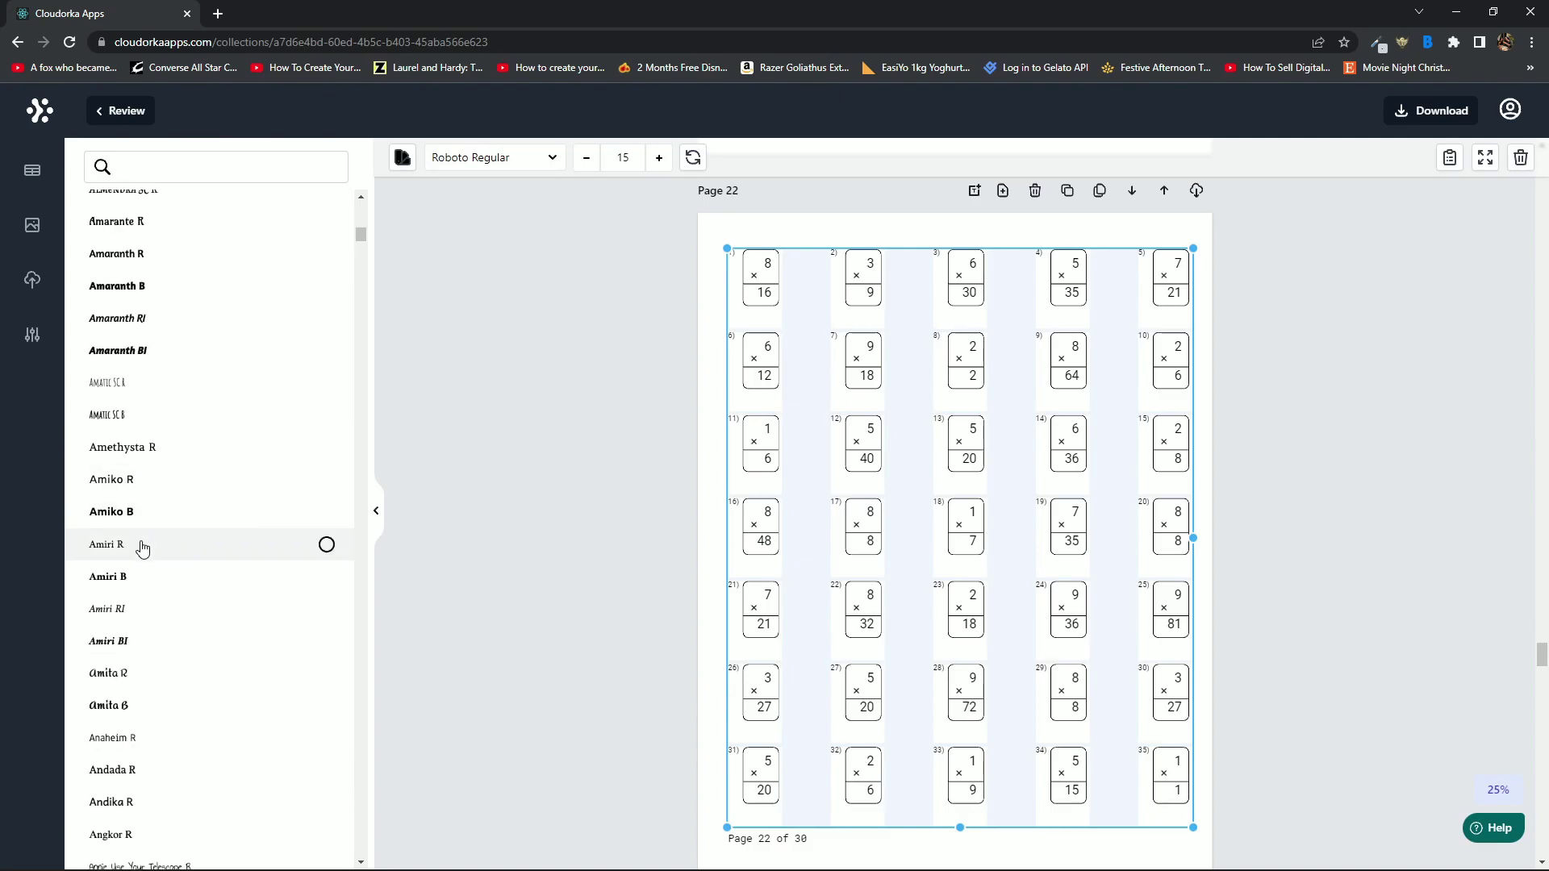
left_click(192, 492)
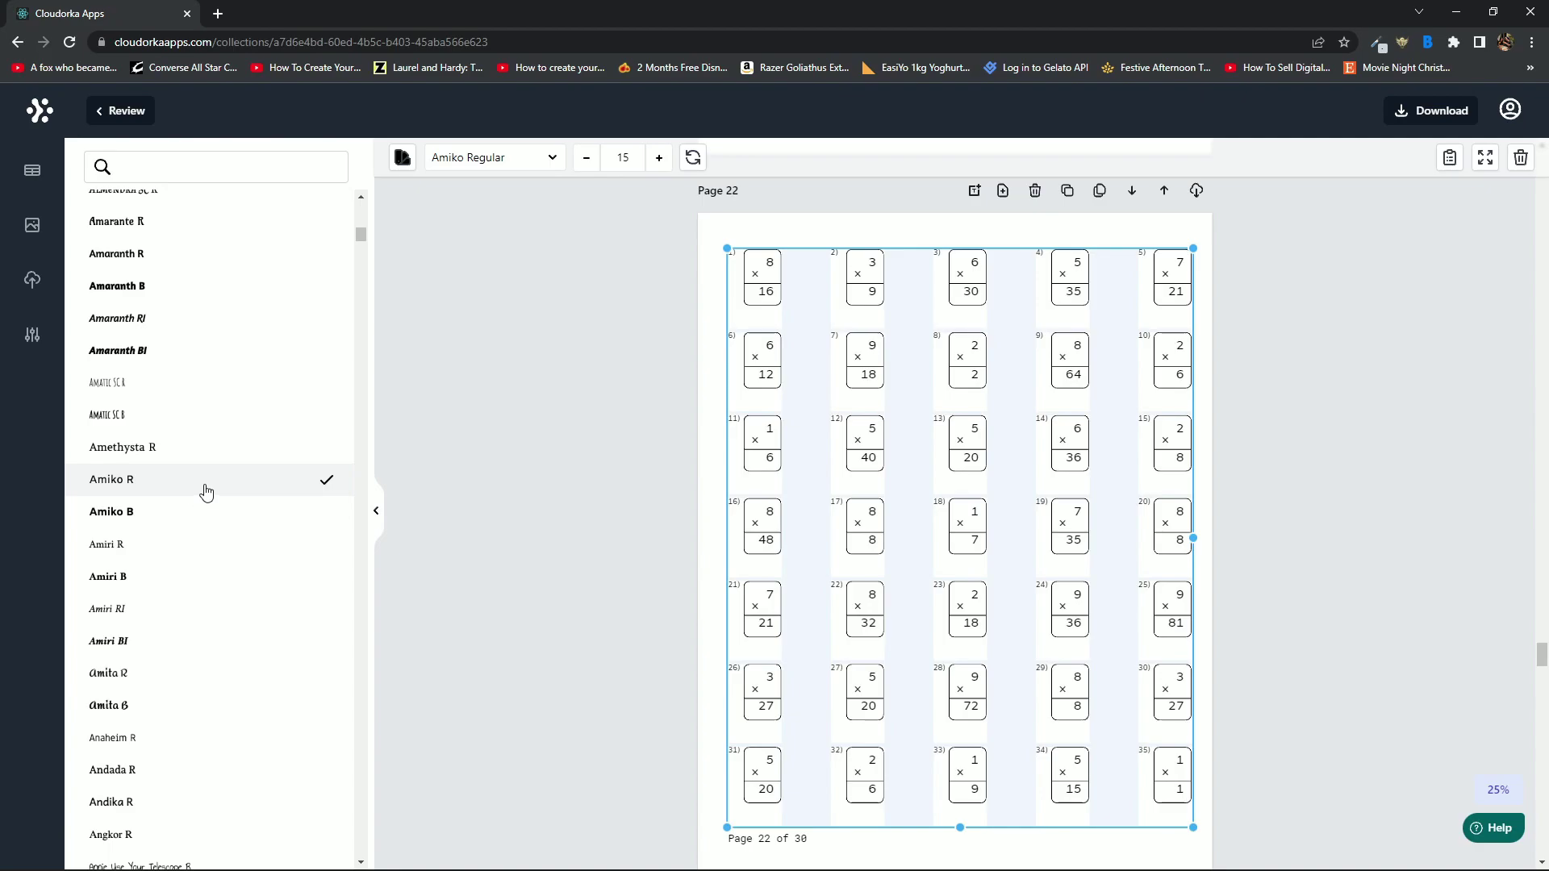
scroll(195, 492, "down", 4)
left_click(173, 555)
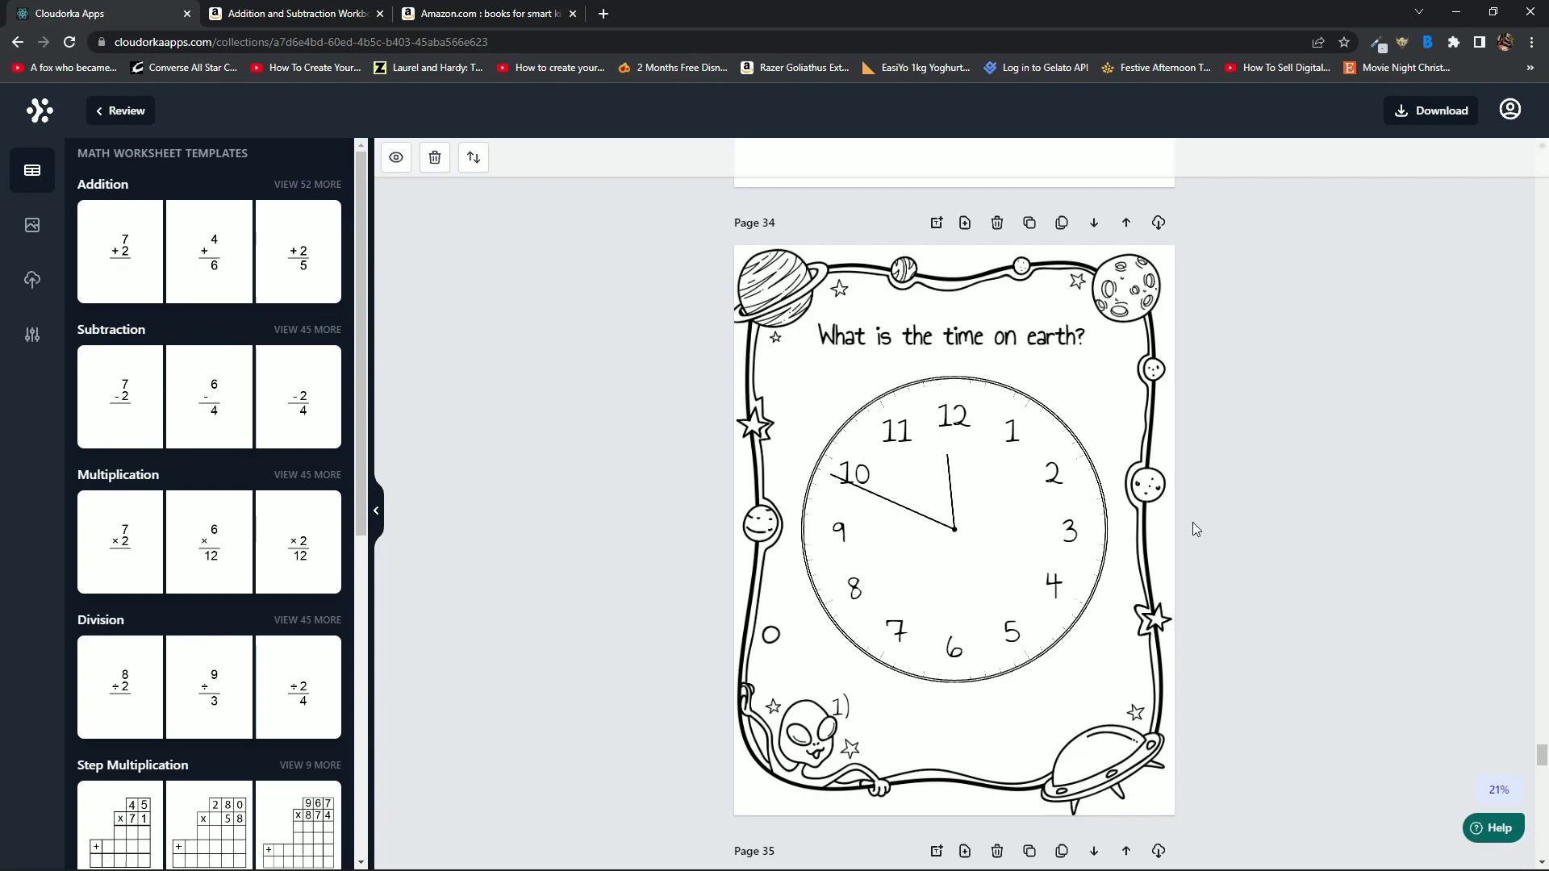
- Look through the worksheets on pages 34 to 39, including the settings of the three-operand addition worksheet on page 38
scroll(1210, 523, "down", 6)
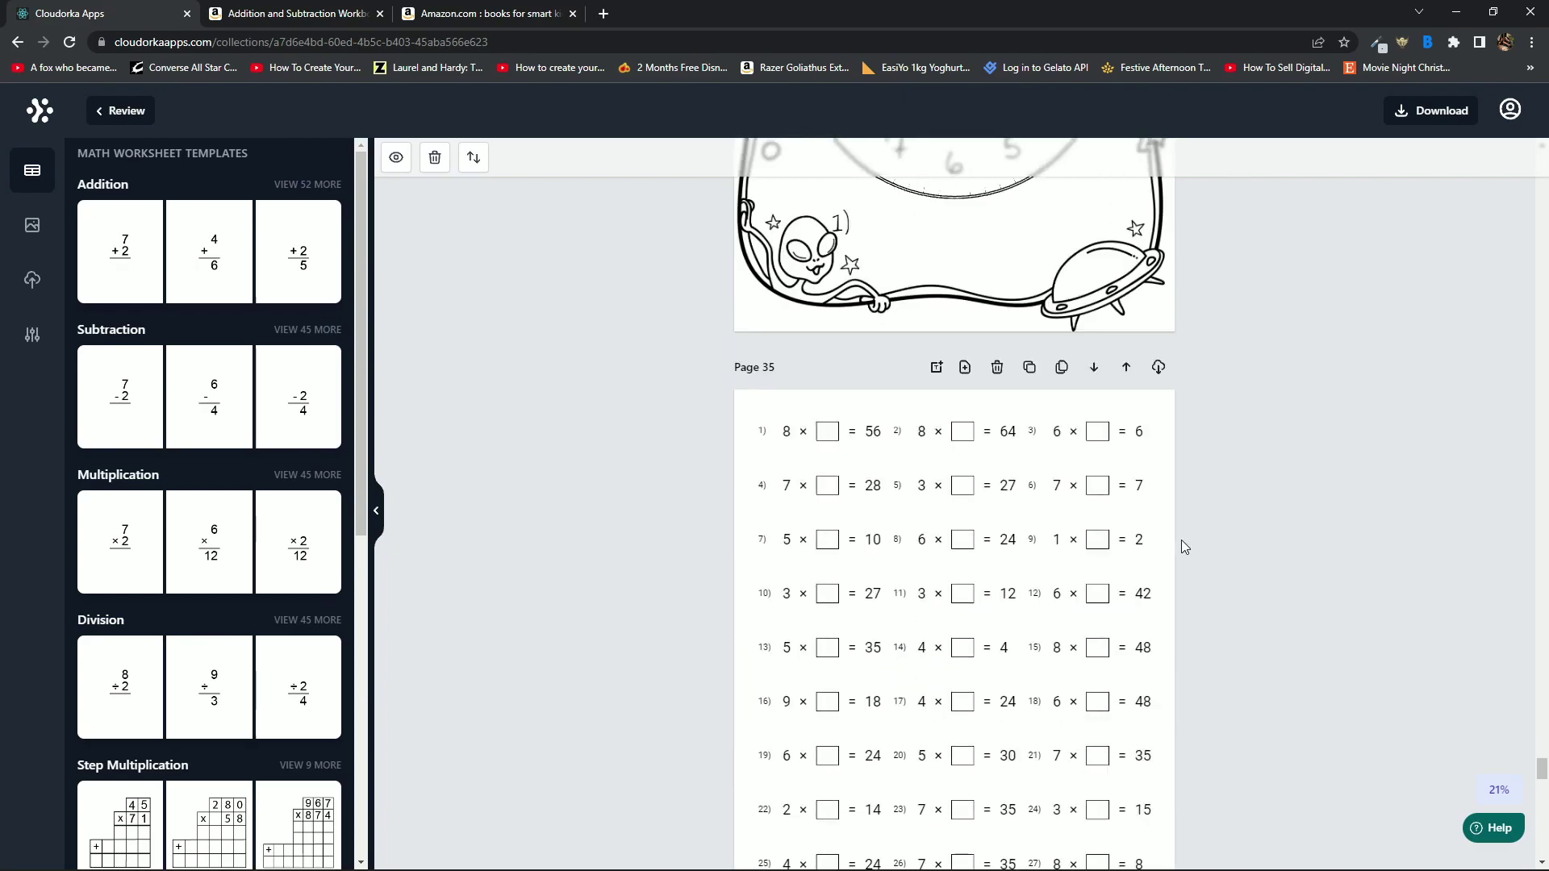
scroll(1181, 540, "down", 2)
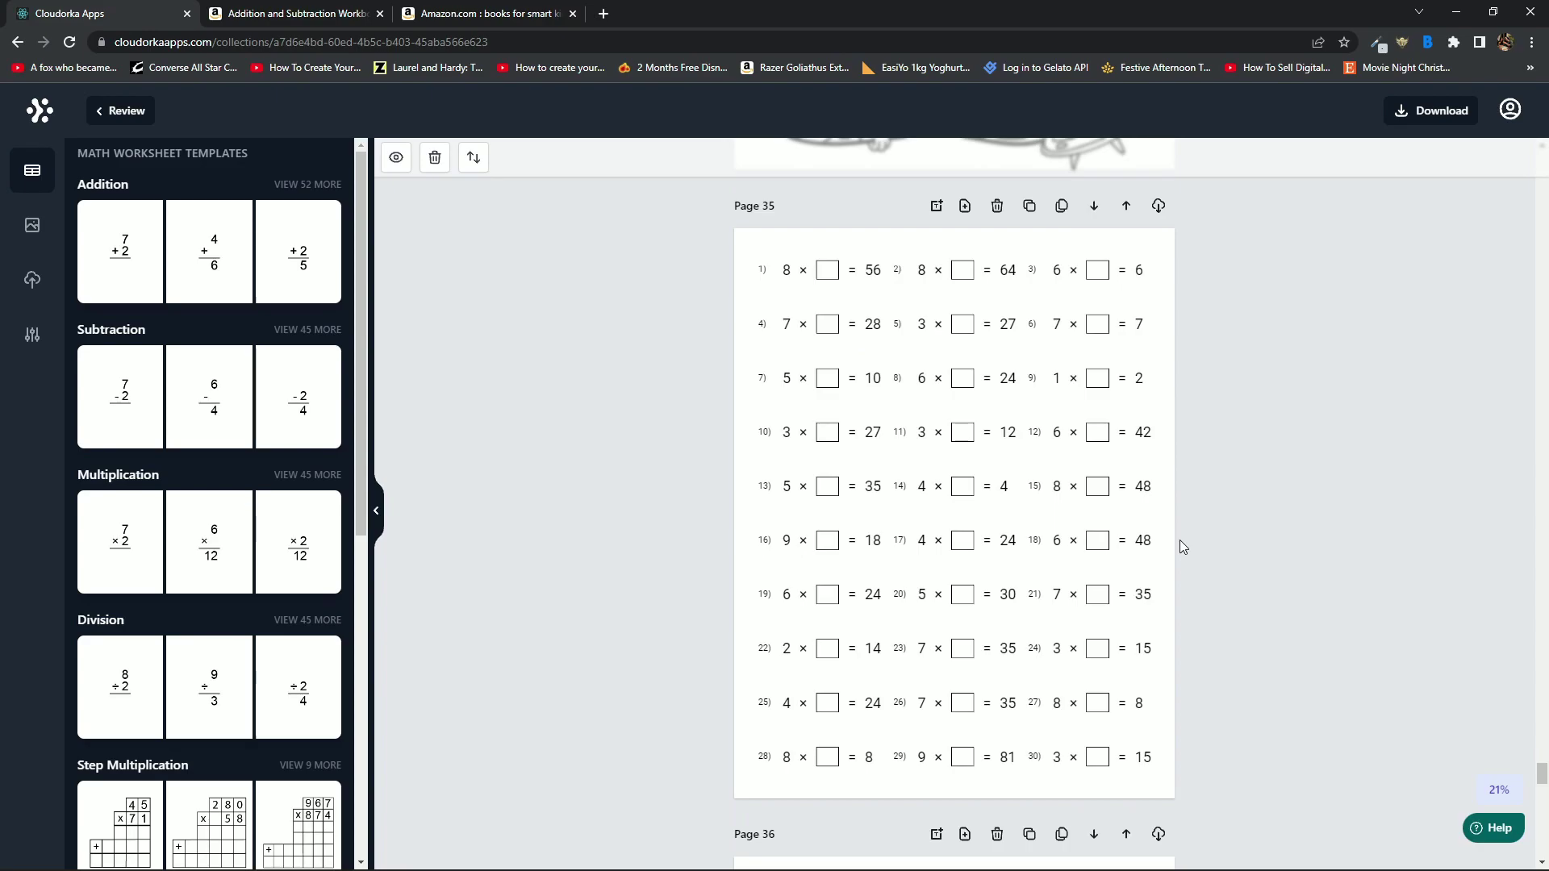
scroll(1180, 540, "down", 13)
scroll(1132, 547, "down", 10)
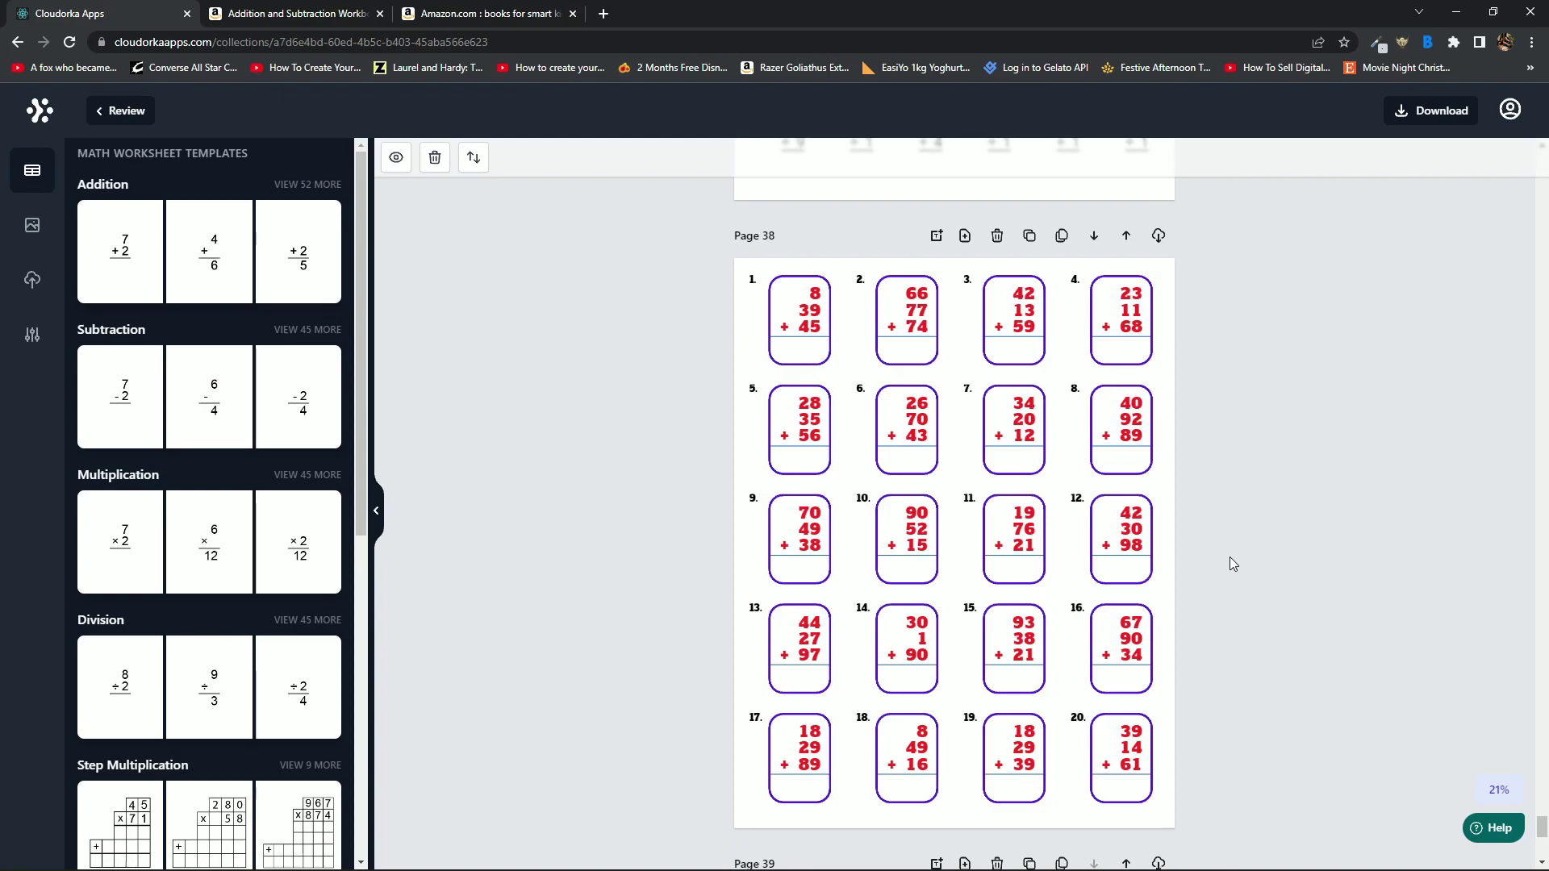
left_click(1112, 567)
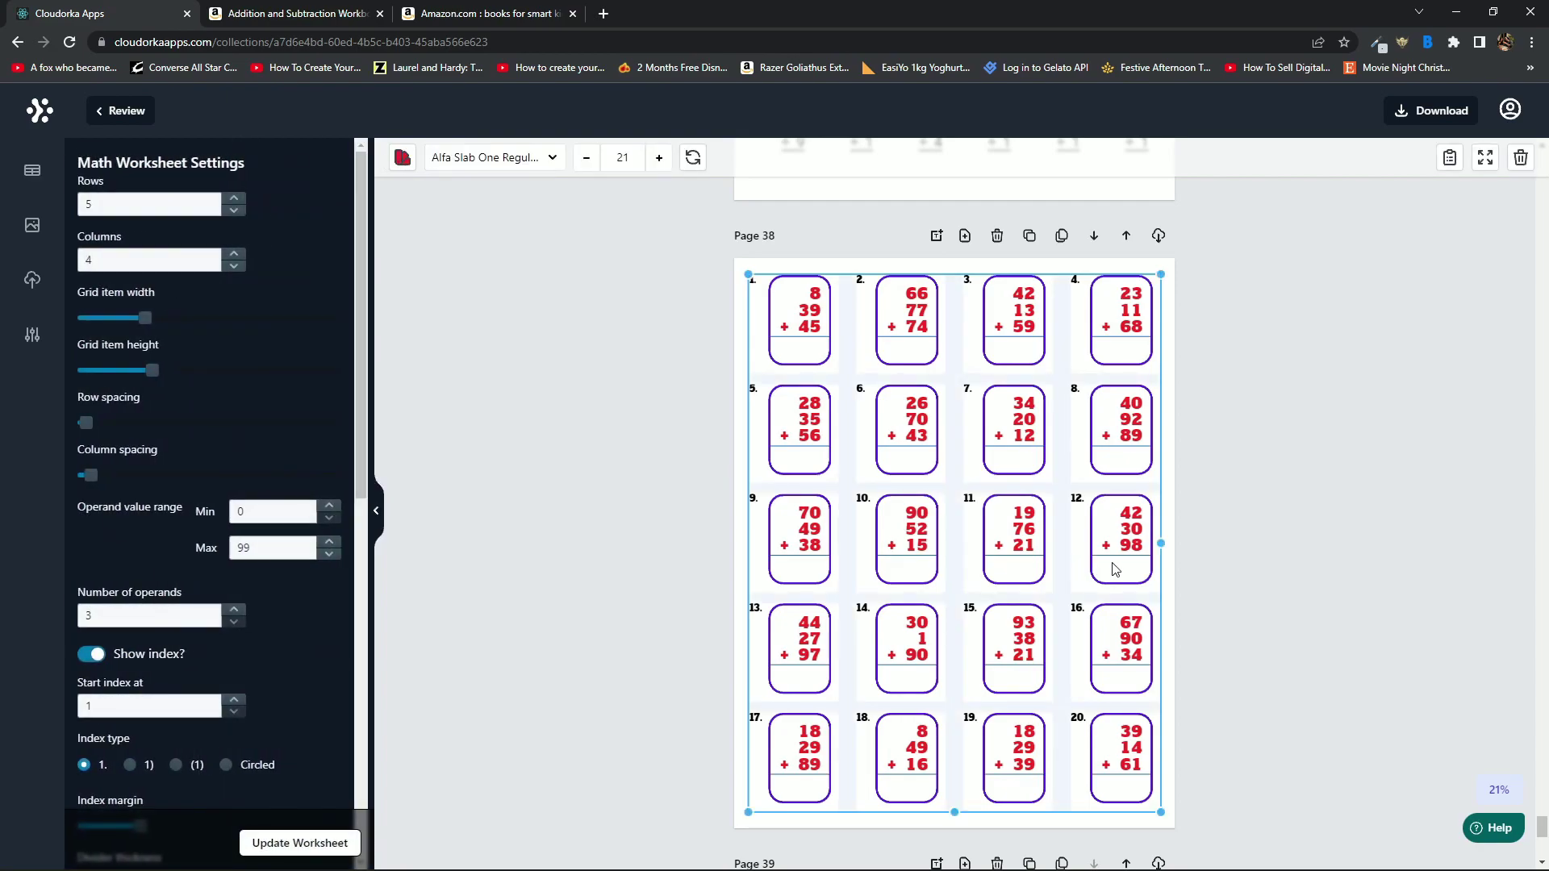
scroll(1216, 539, "down", 8)
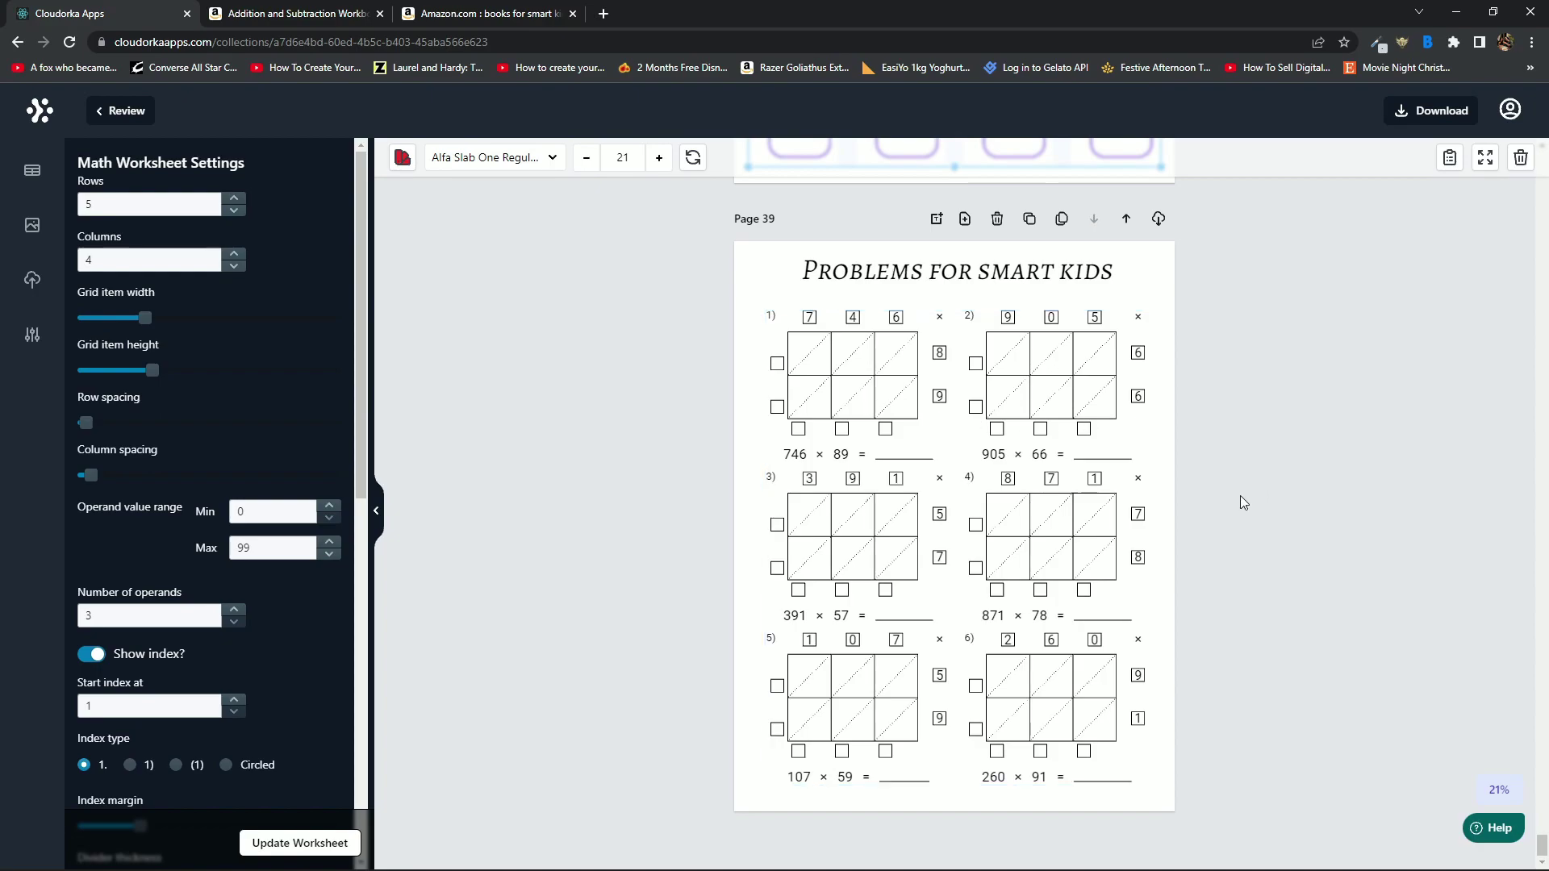
- Check the Amazon search results for books for smart kids and return to the worksheet on page 39
left_click(513, 14)
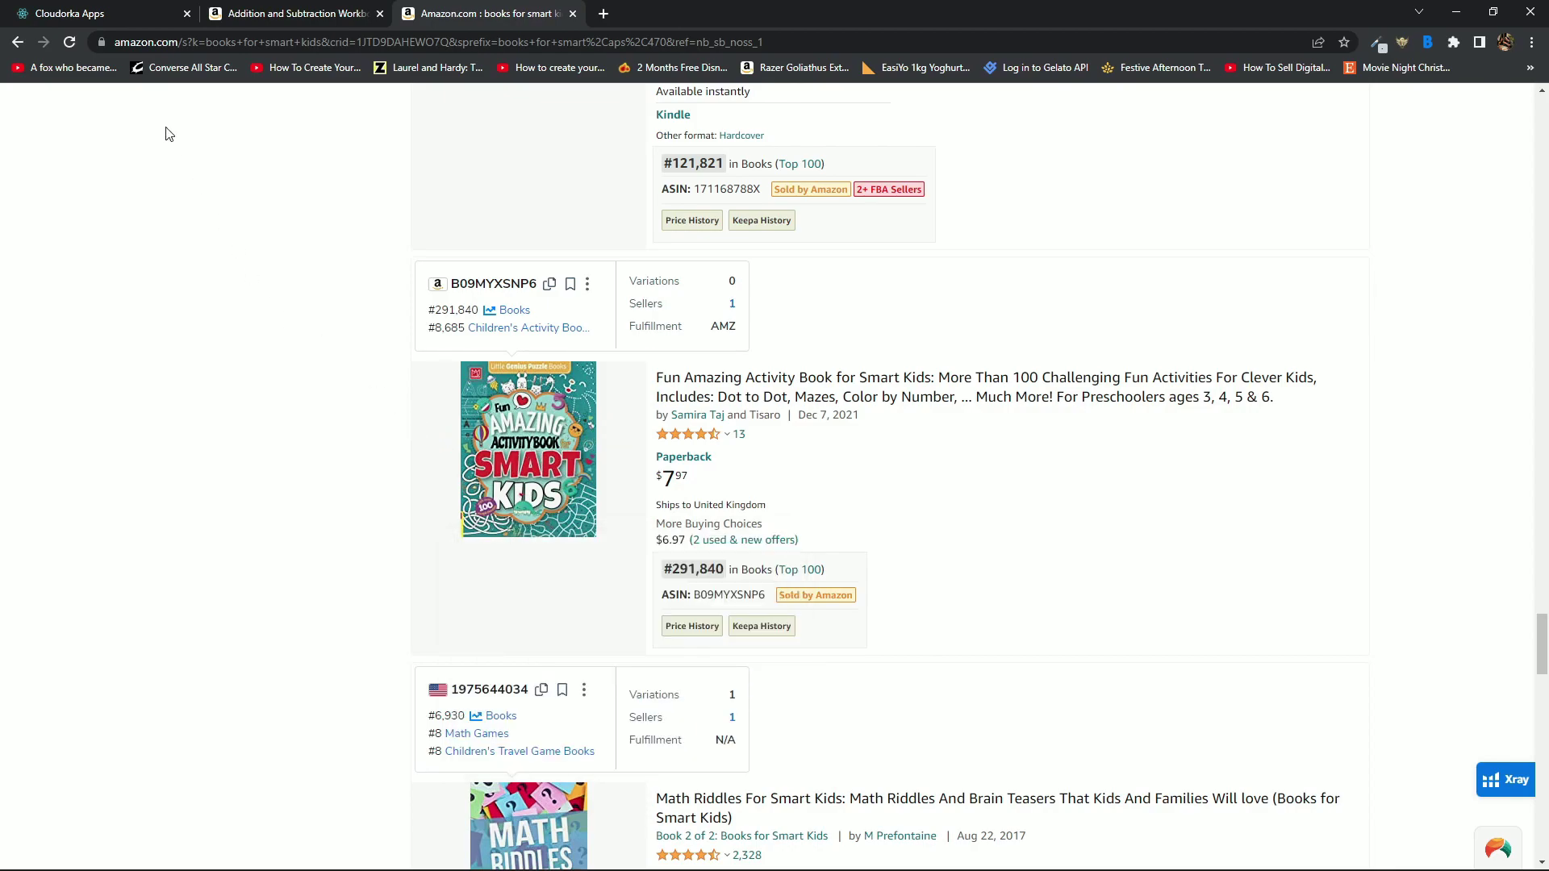
left_click(156, 18)
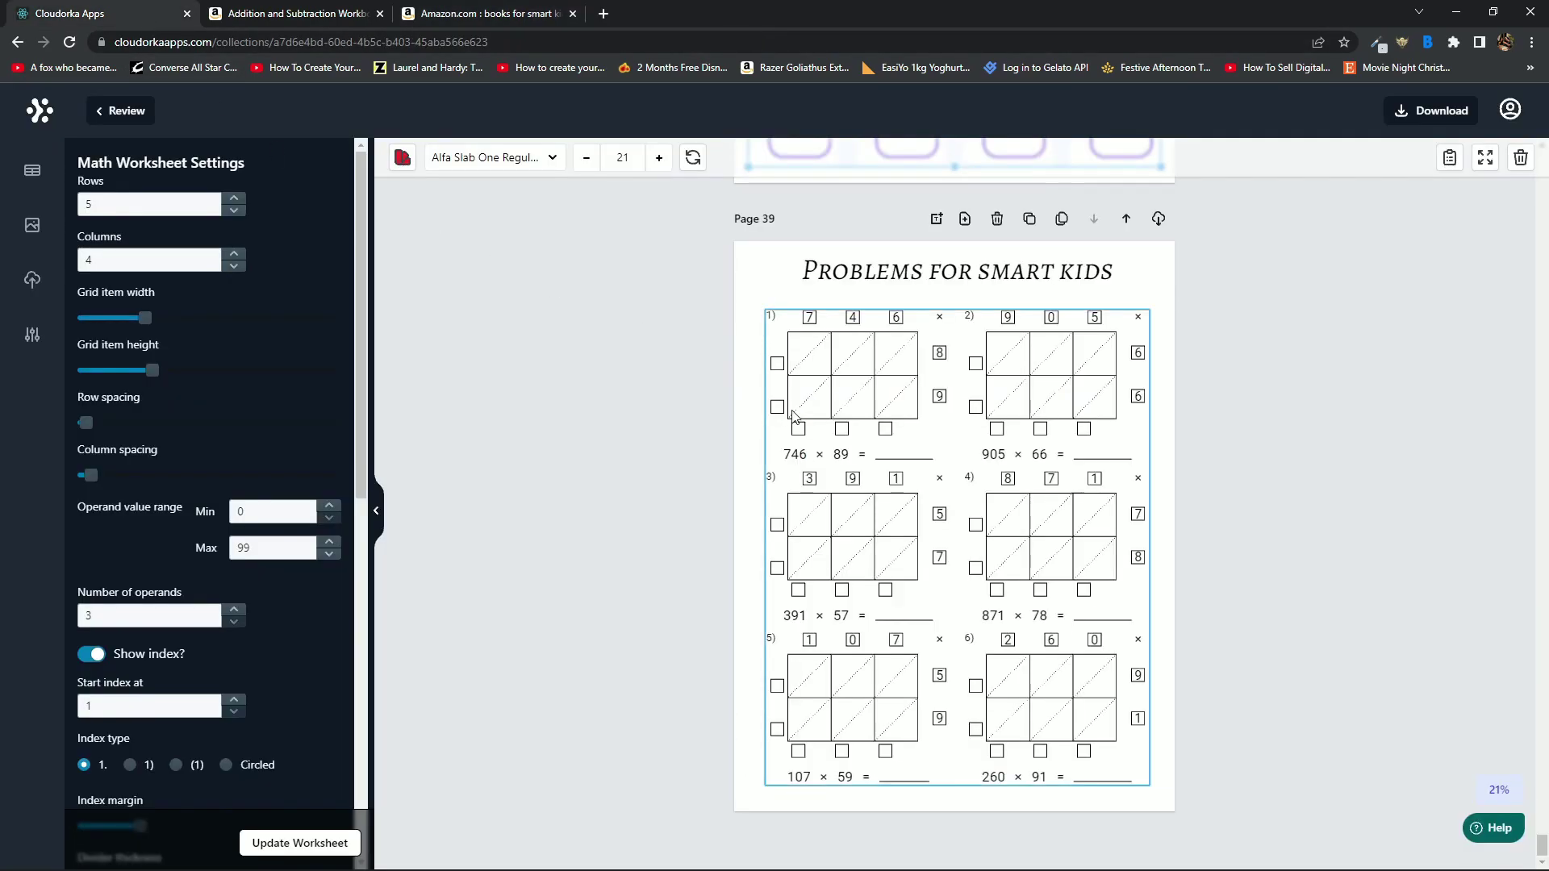
left_click(571, 492)
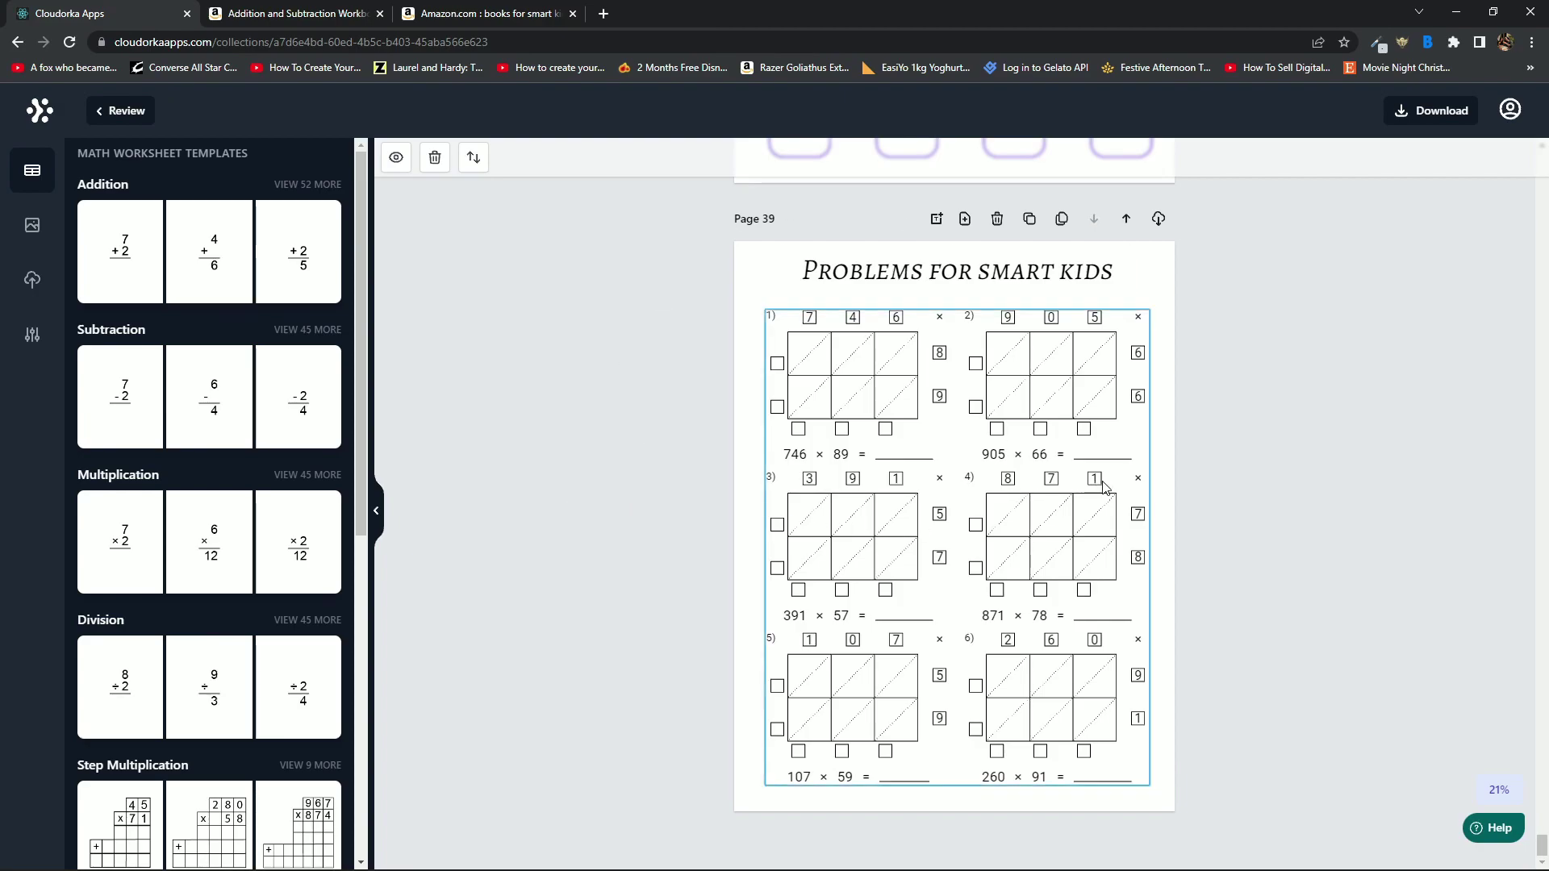
left_click(1428, 115)
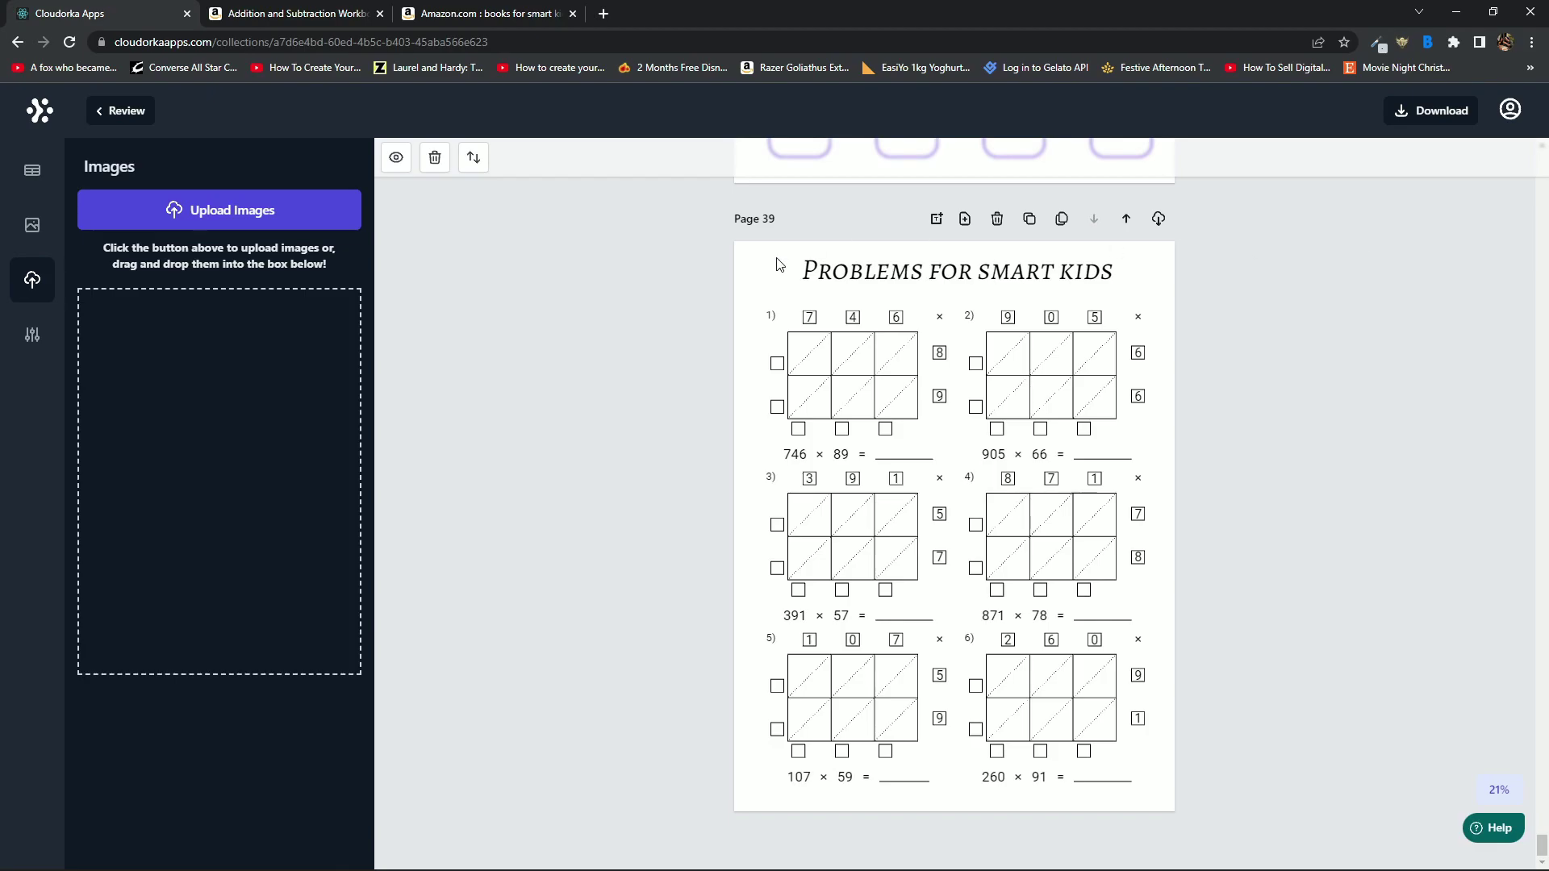
- Preview the sample pages of the Addition and Subtraction Workbook on Amazon, examine their layout and return to the Cloudorka workbook
left_click(294, 18)
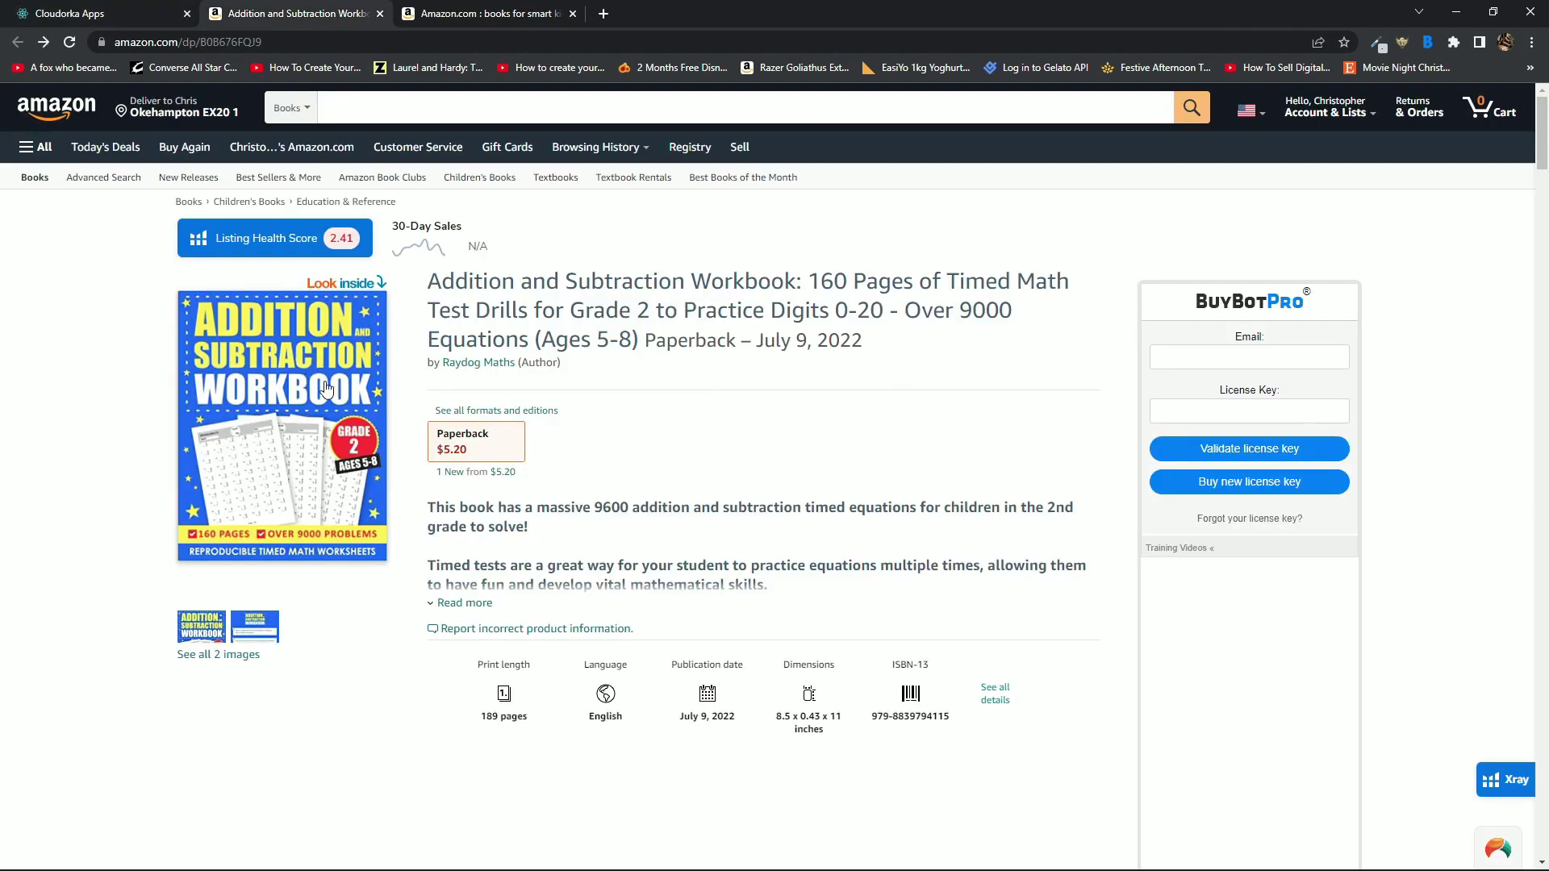
left_click(339, 433)
scroll(759, 380, "down", 10)
scroll(725, 379, "down", 12)
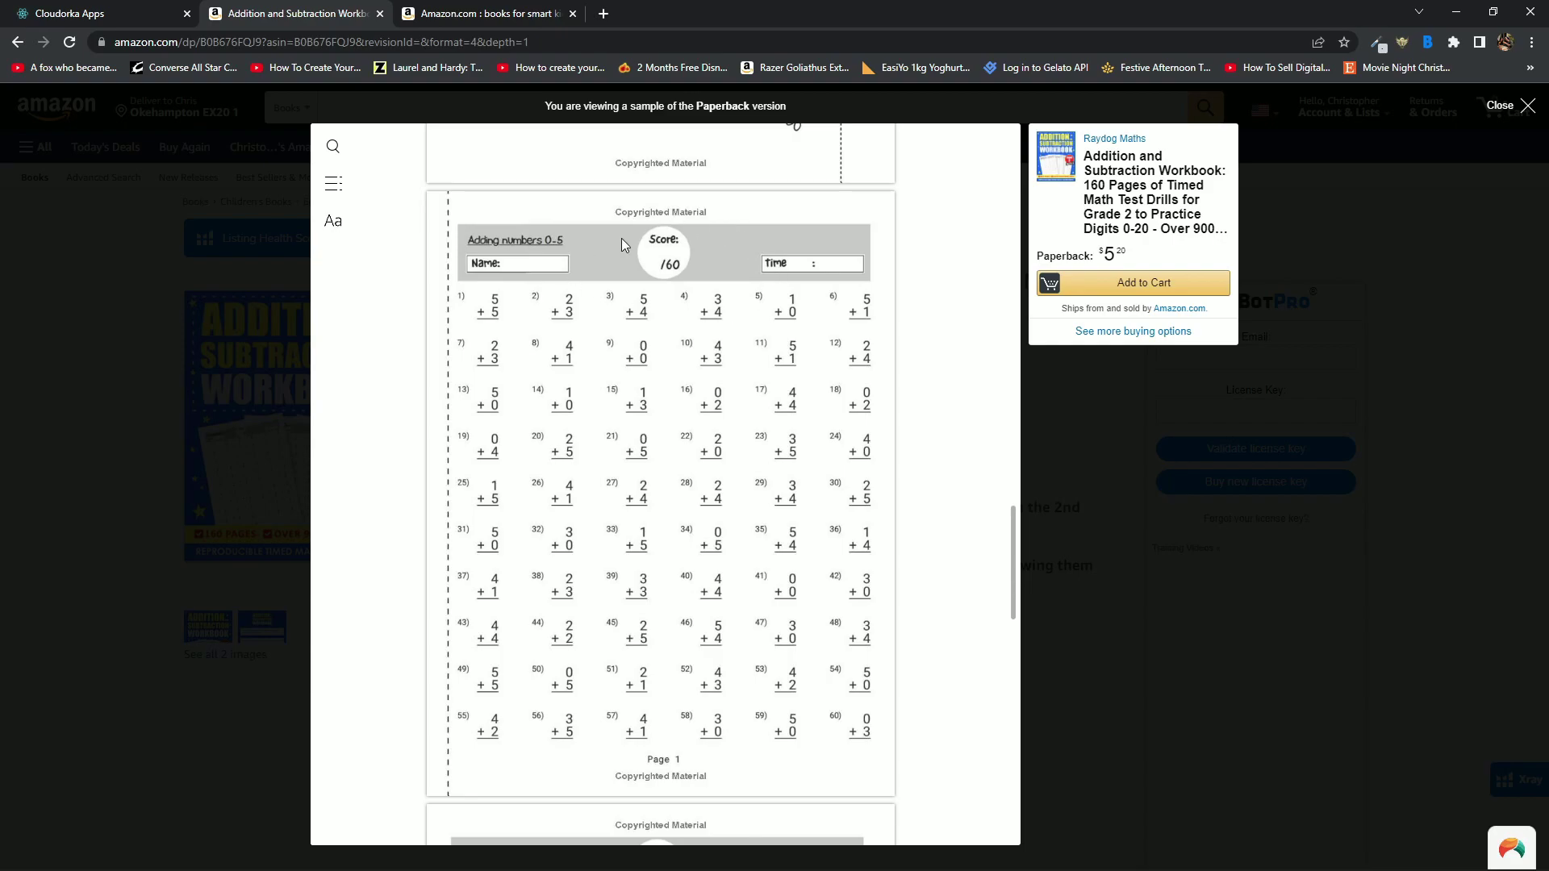
scroll(658, 436, "down", 1)
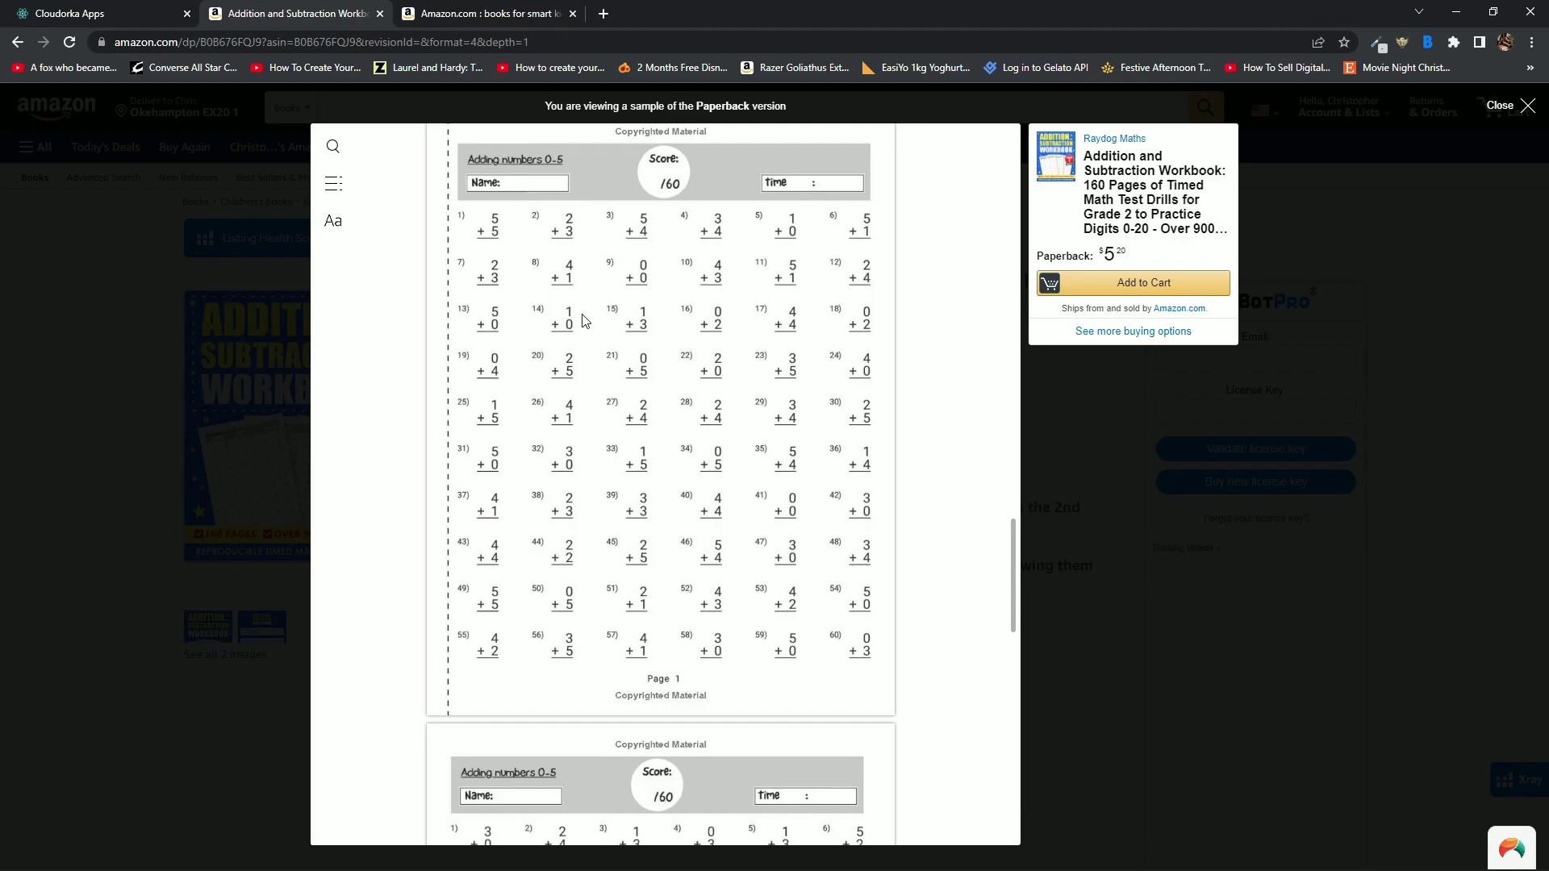
left_click(121, 13)
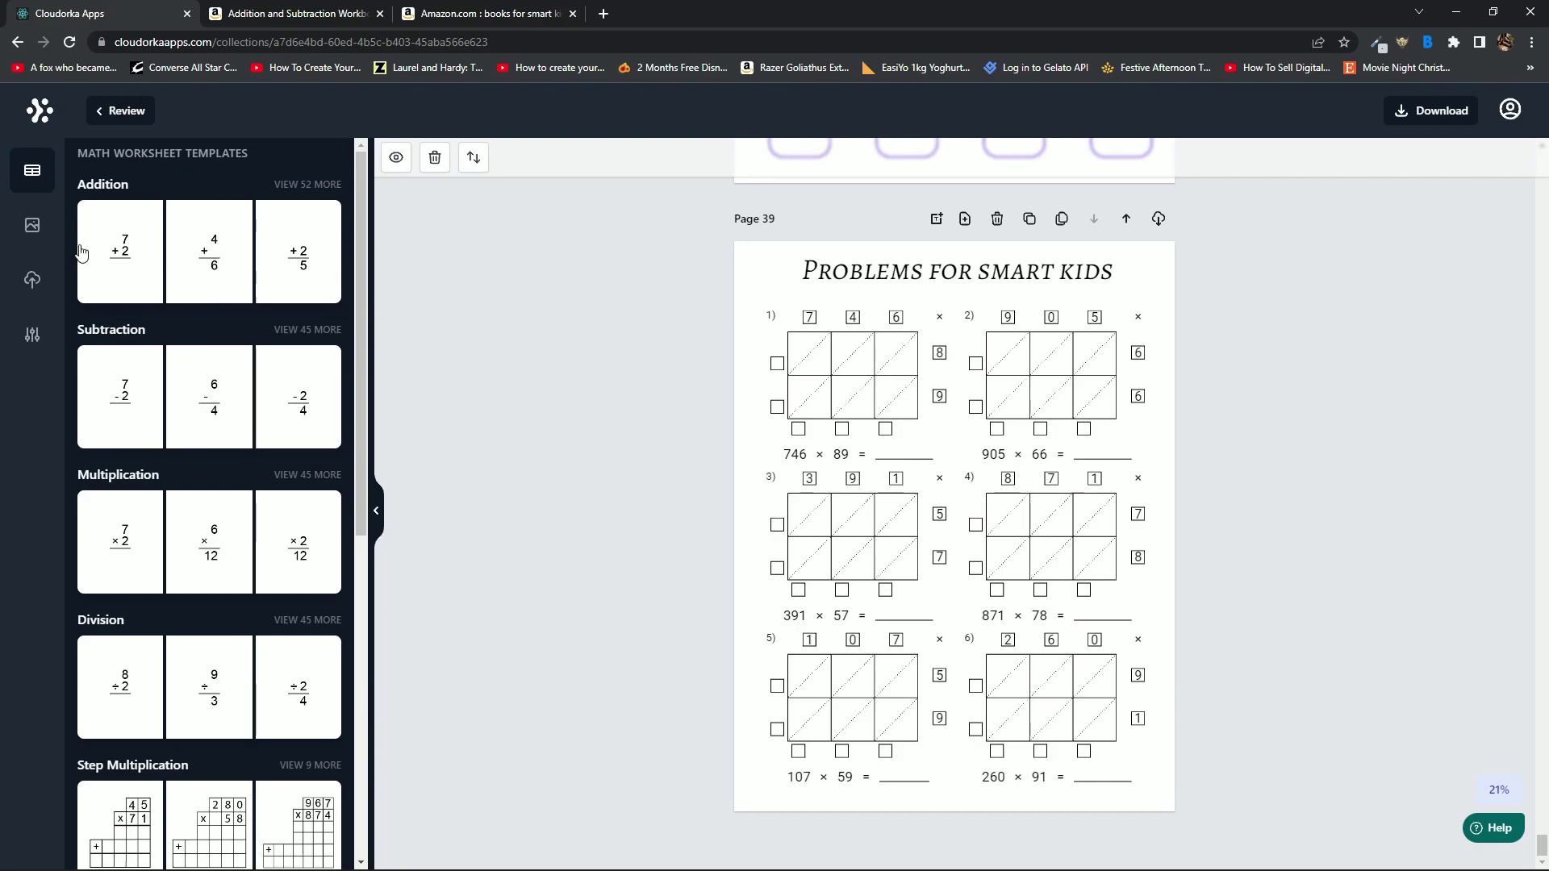
left_click_drag(365, 268, 205, 178)
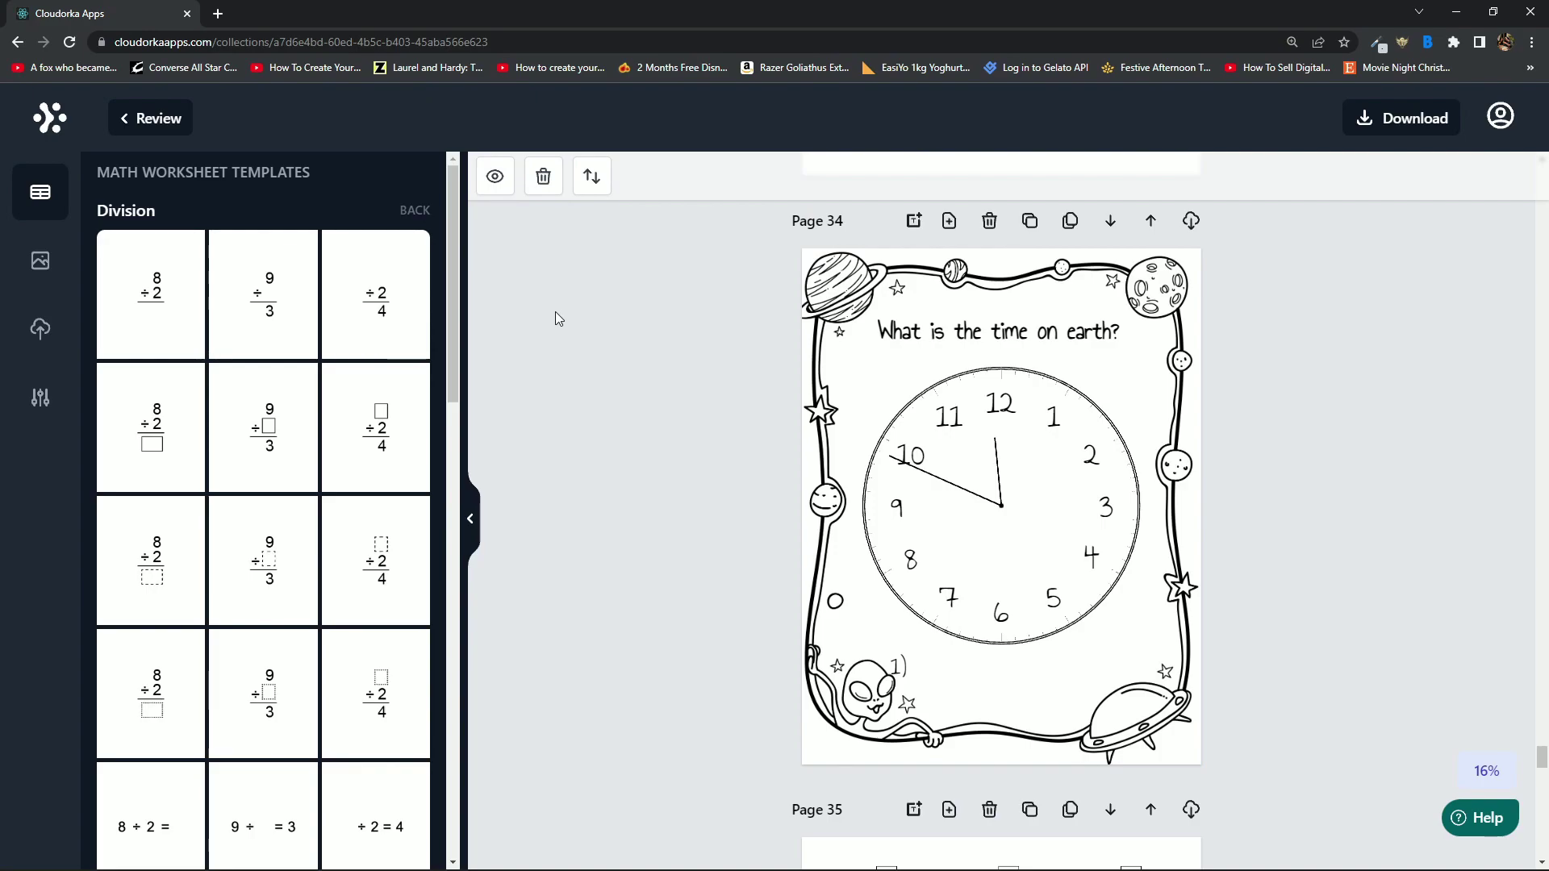
scroll(740, 422, "up", 4)
scroll(715, 443, "down", 3)
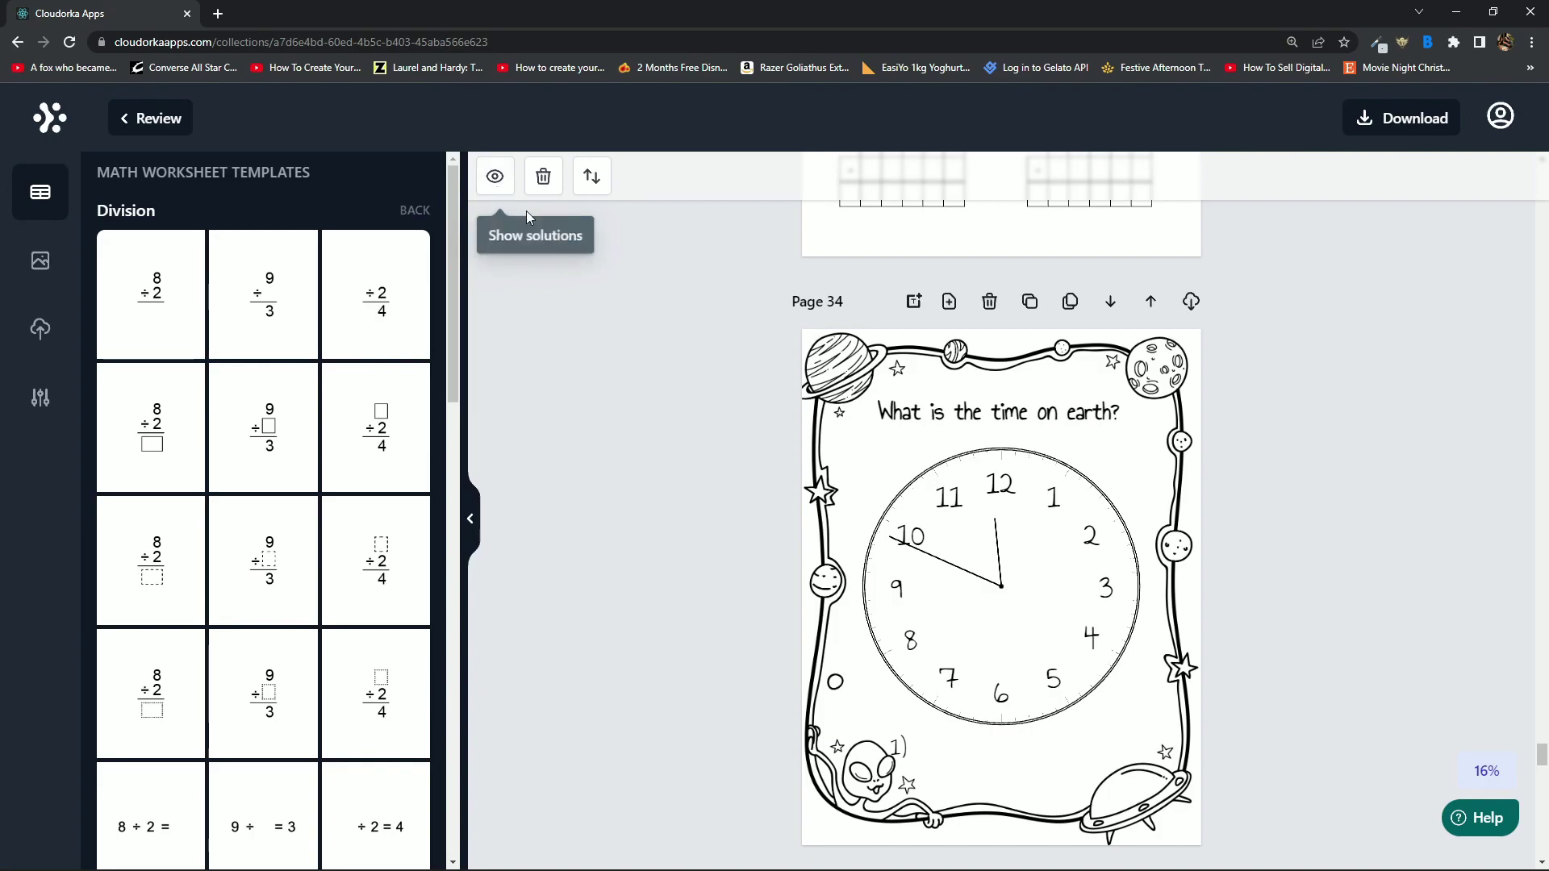
- Generate the solutions preview for the workbook and examine the answers listed for its pages
left_click(495, 180)
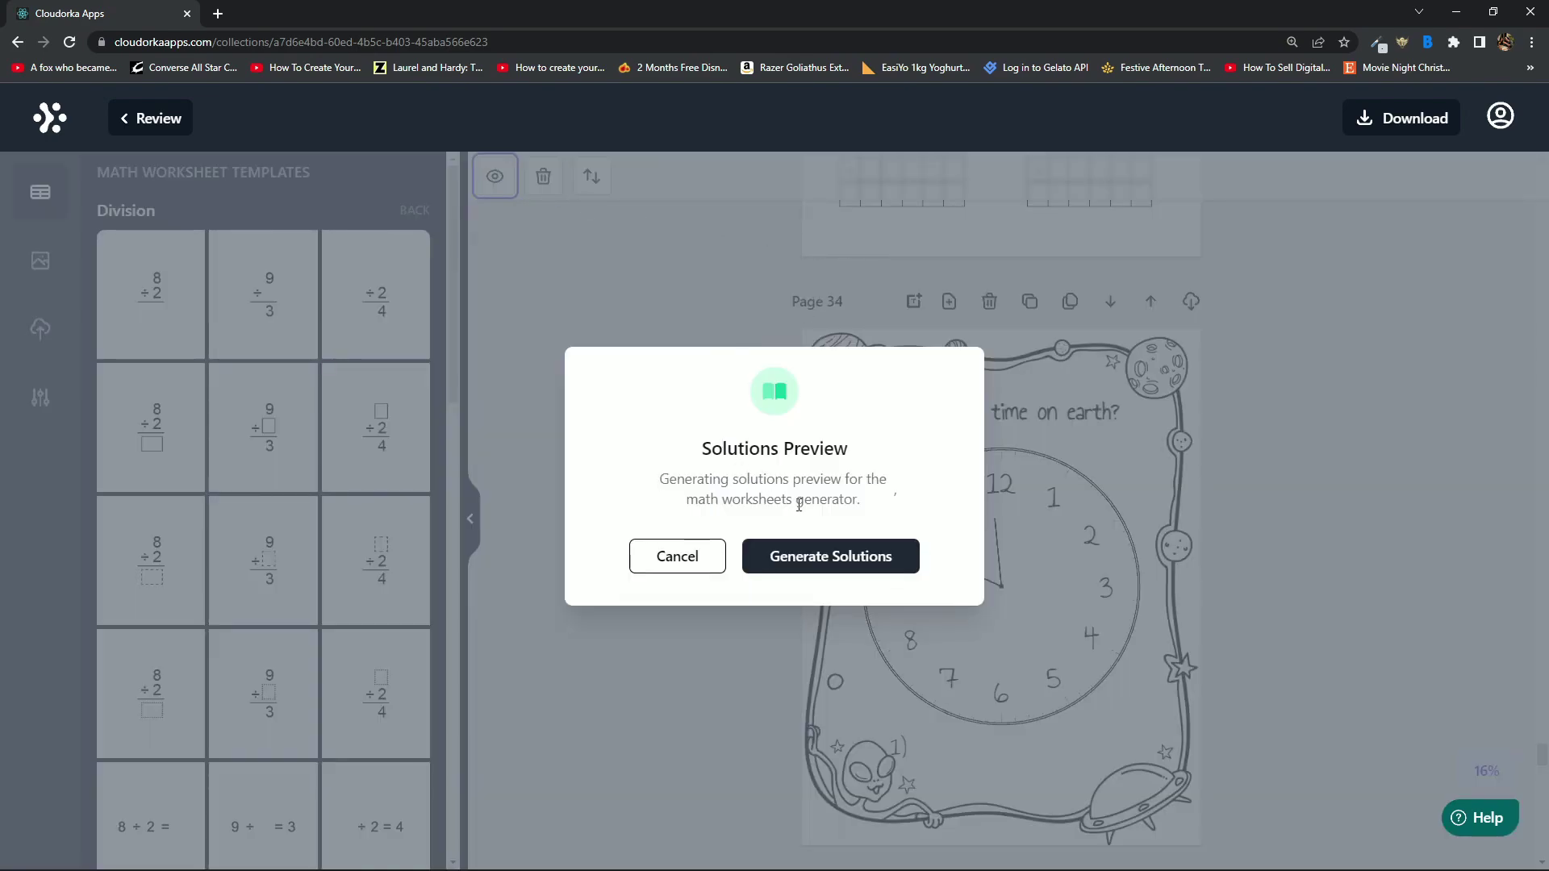
left_click(820, 555)
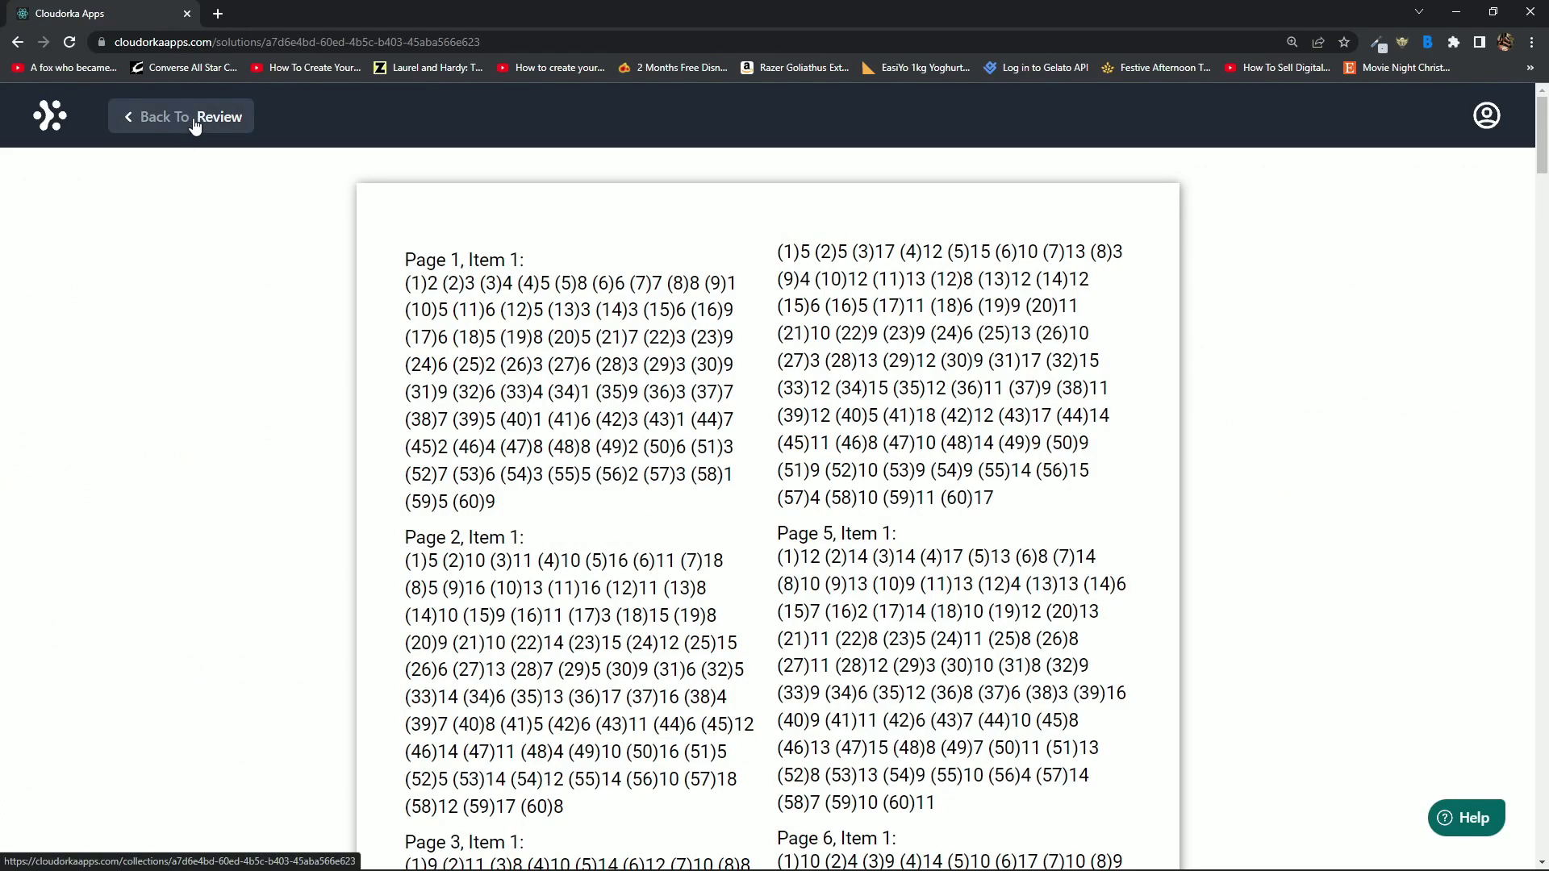
scroll(824, 404, "down", 10)
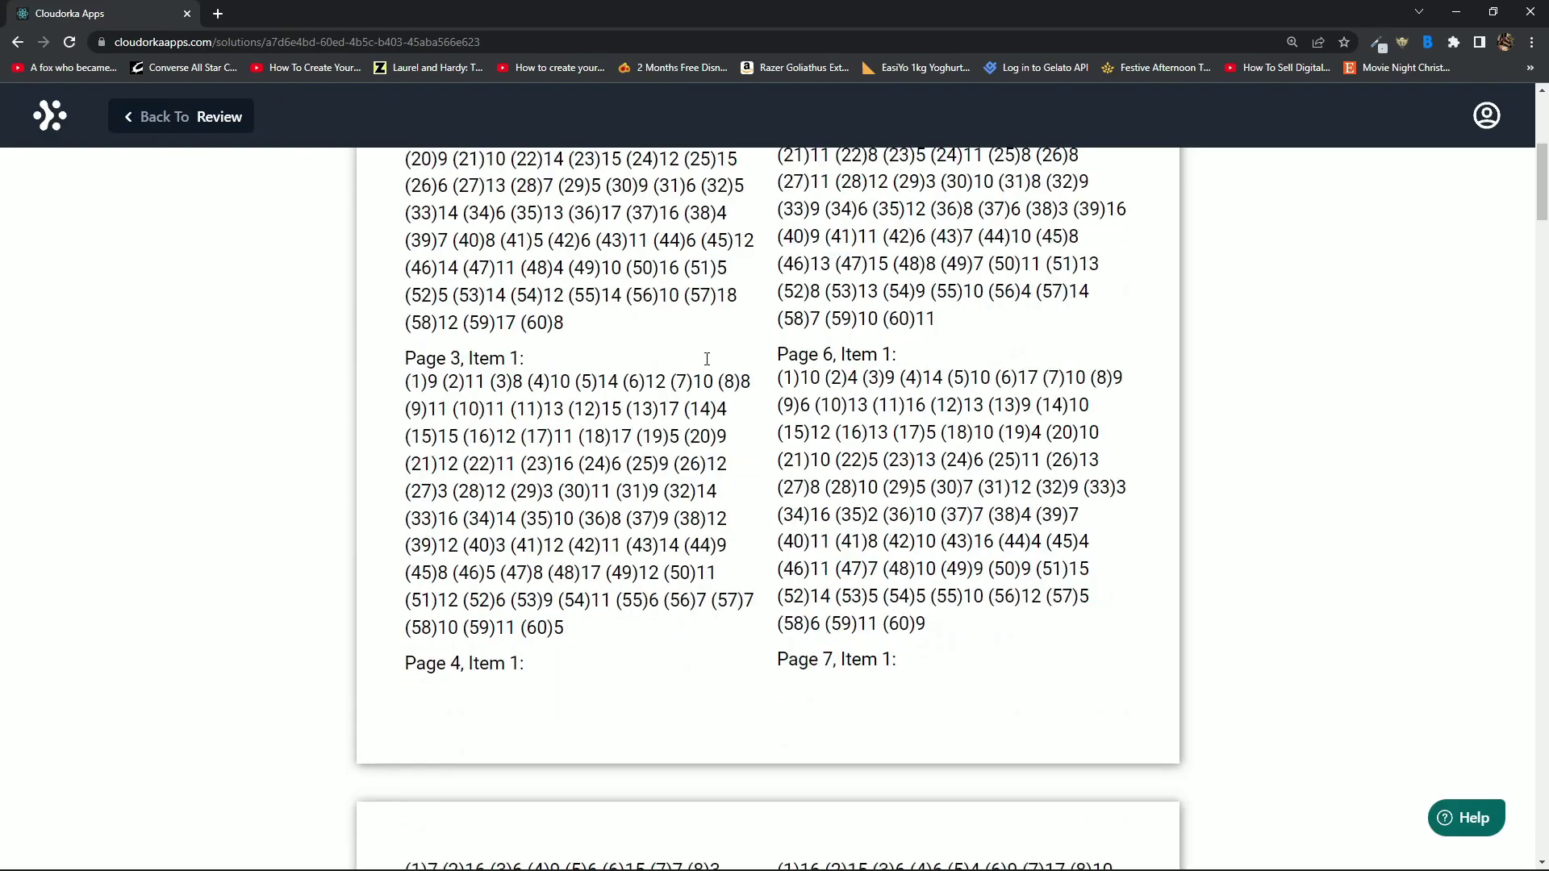
scroll(824, 404, "down", 12)
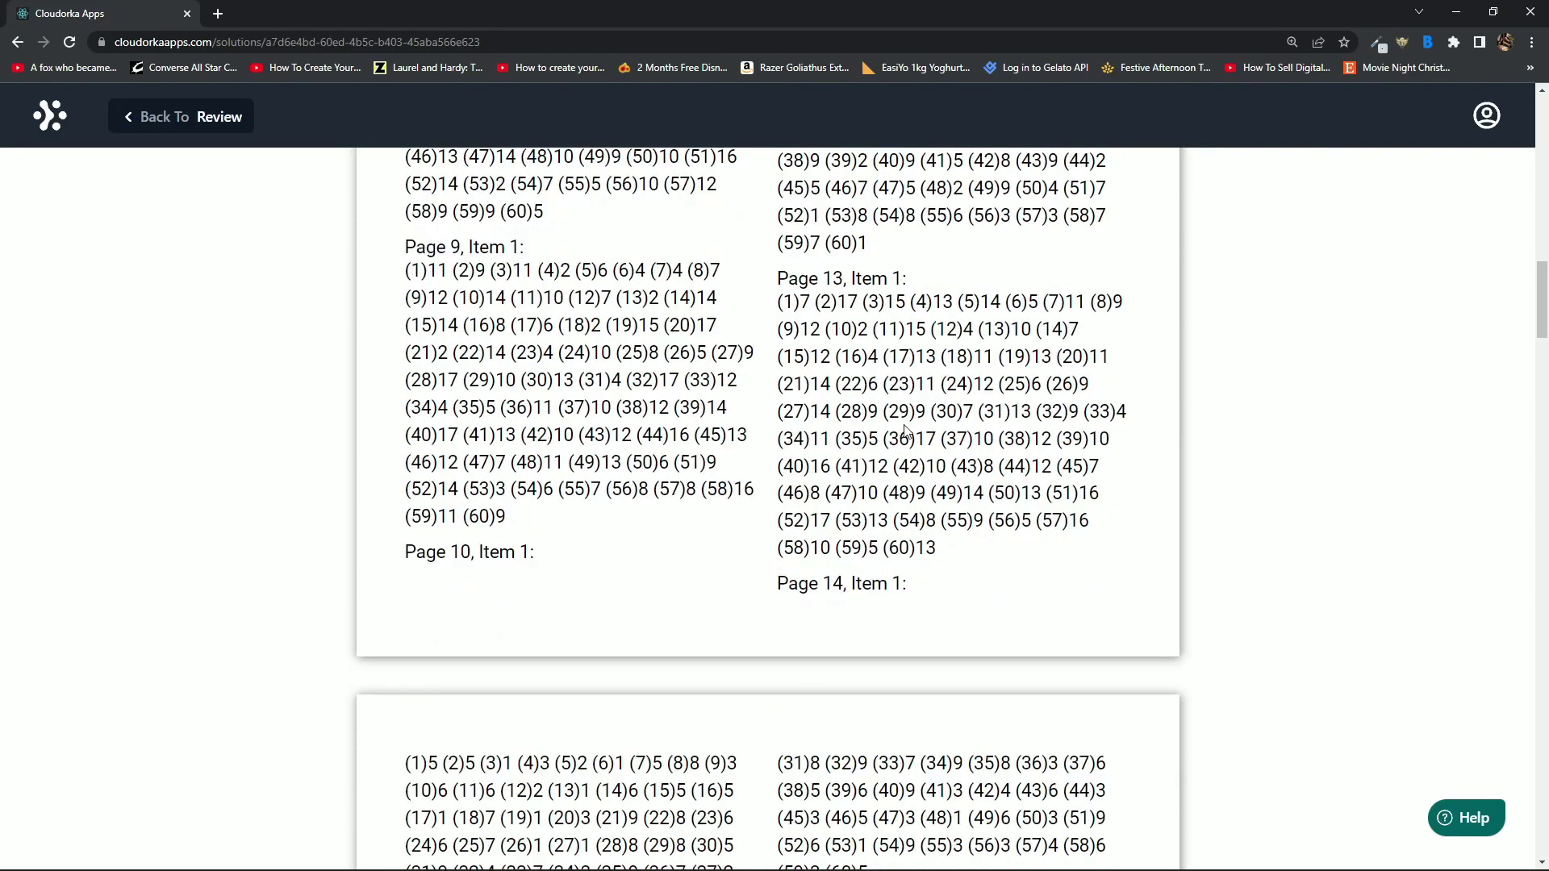
scroll(918, 427, "down", 9)
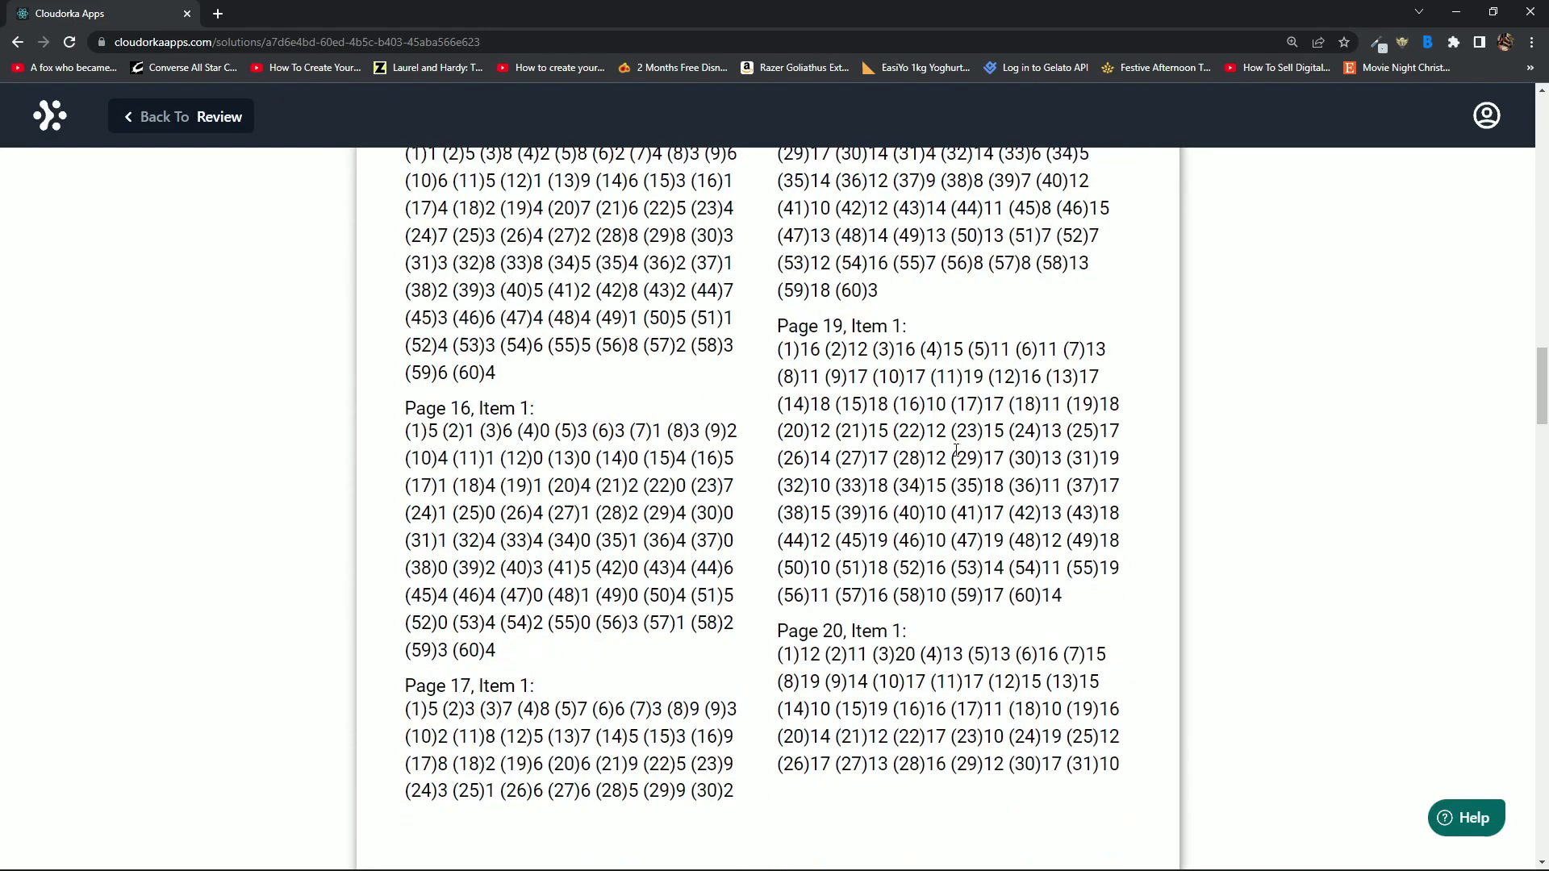
scroll(962, 457, "down", 10)
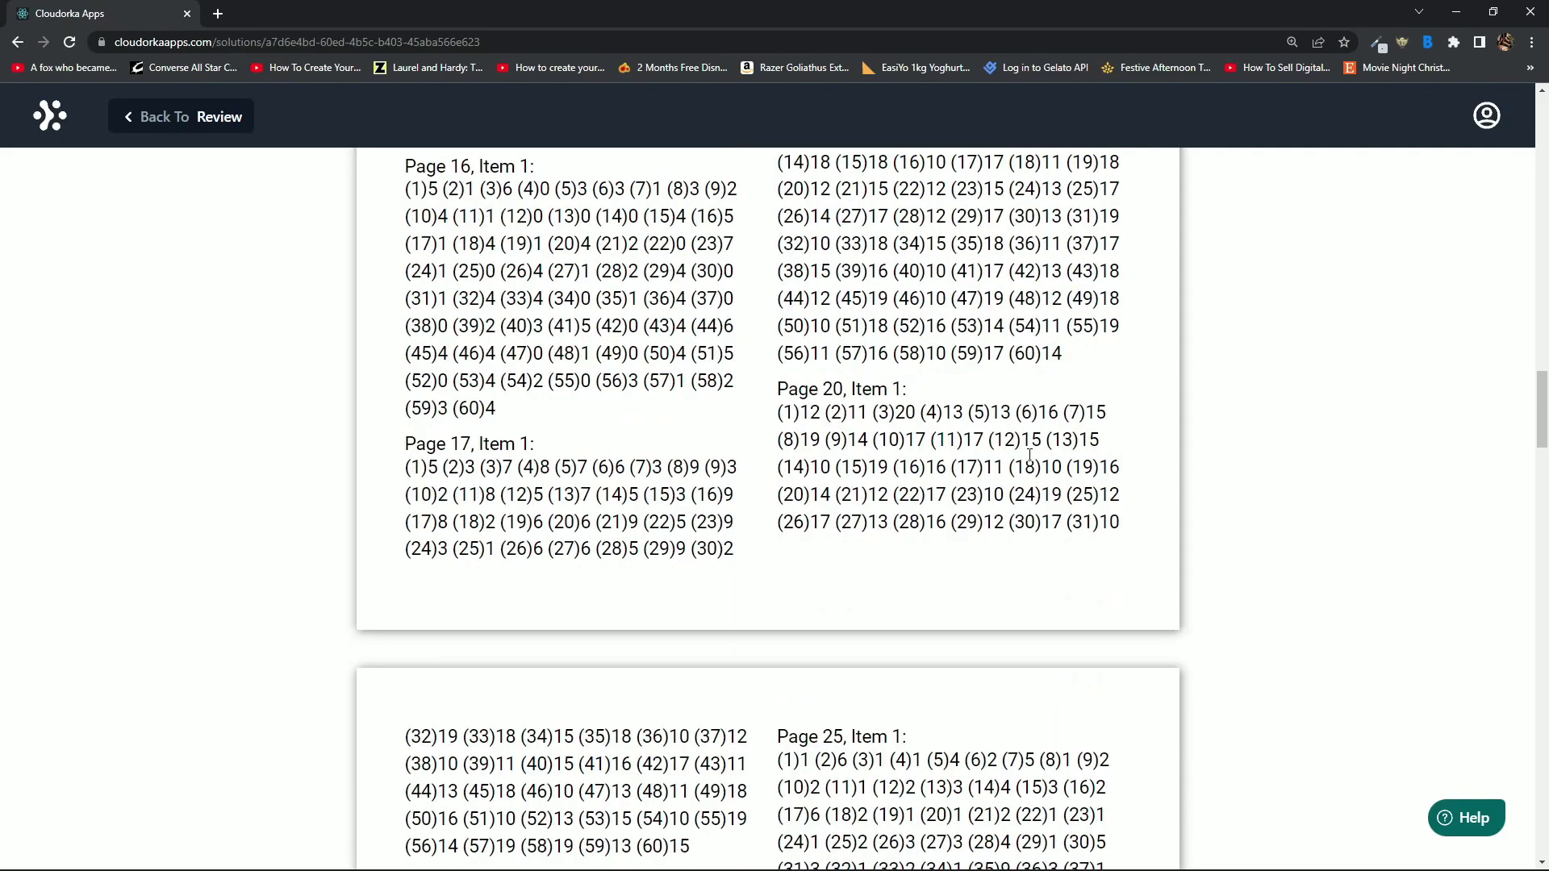
scroll(1002, 445, "down", 2)
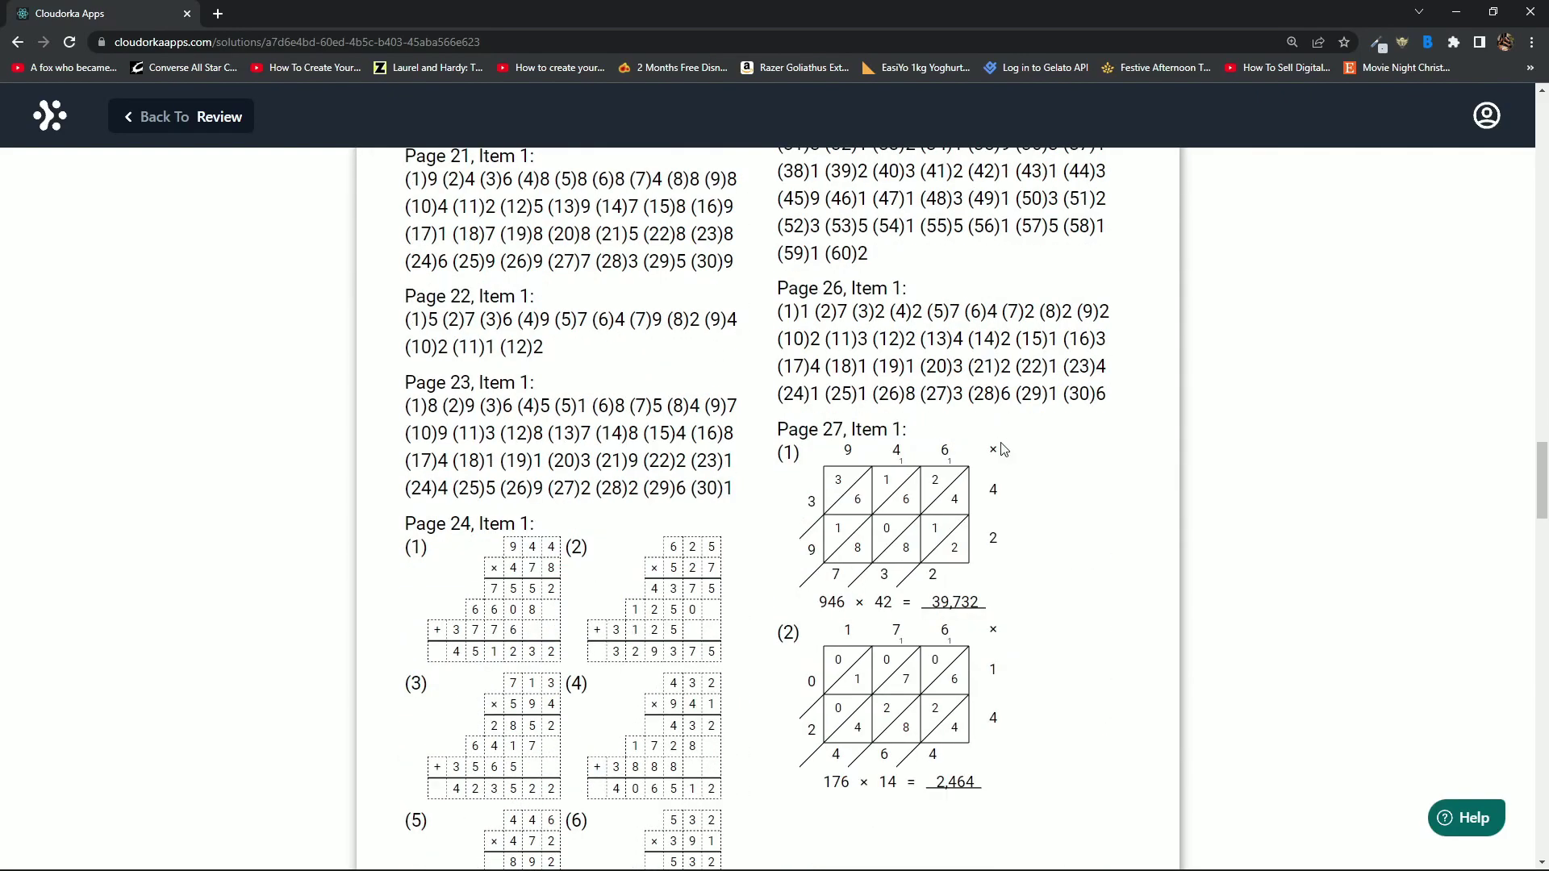
scroll(1002, 452, "down", 1)
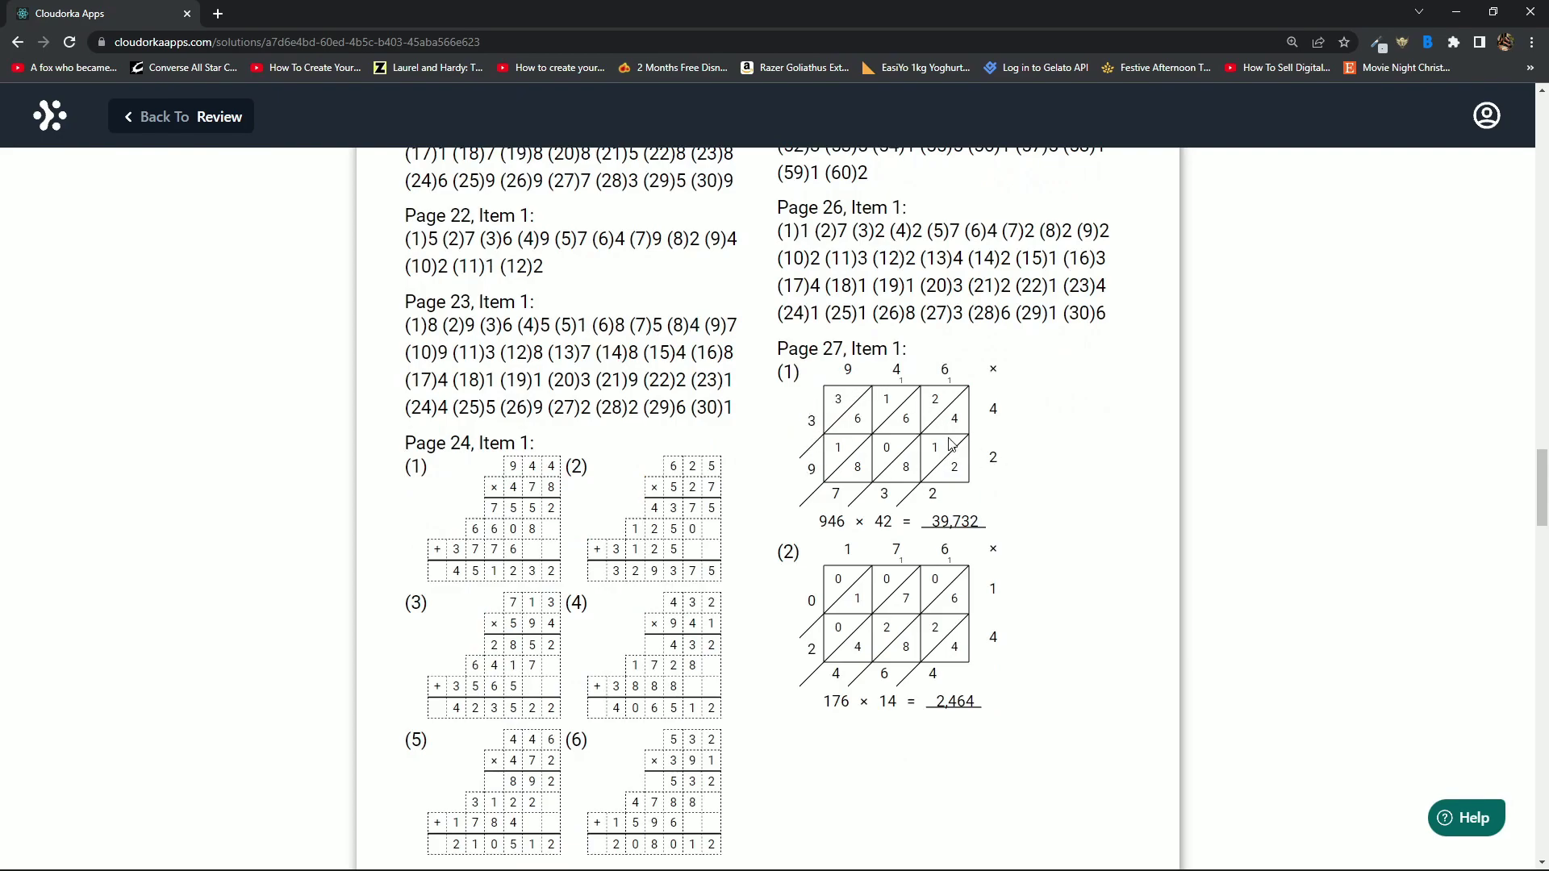
scroll(780, 534, "down", 1)
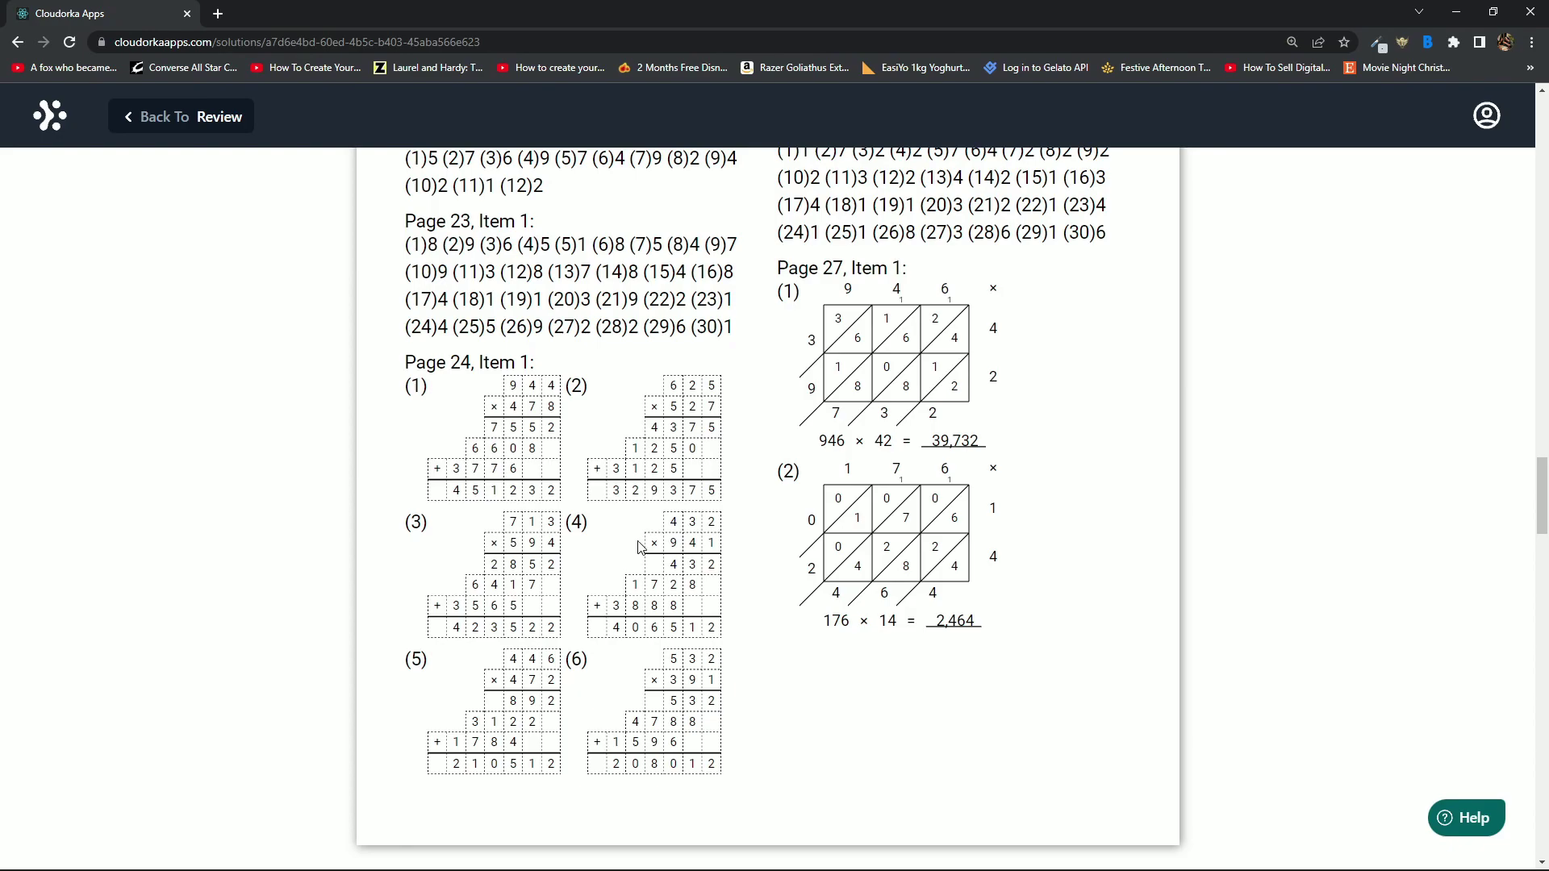
scroll(640, 548, "down", 5)
- Return from the solutions preview to the workbook editor and look through the worksheets as far as page 33
left_click(172, 123)
scroll(1332, 448, "down", 20)
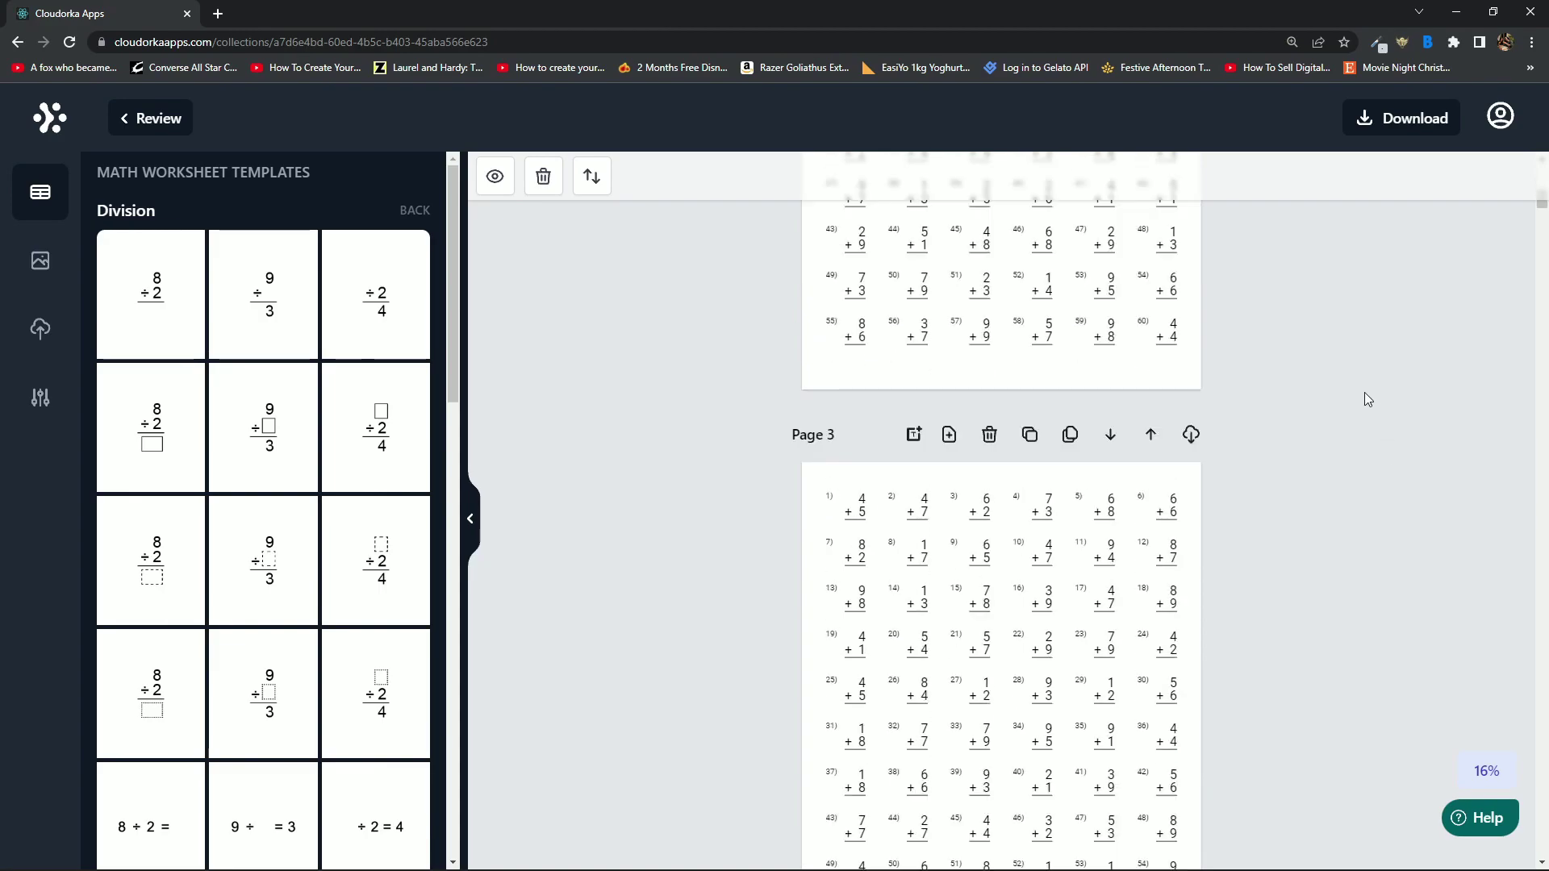
scroll(1545, 276, "down", 20)
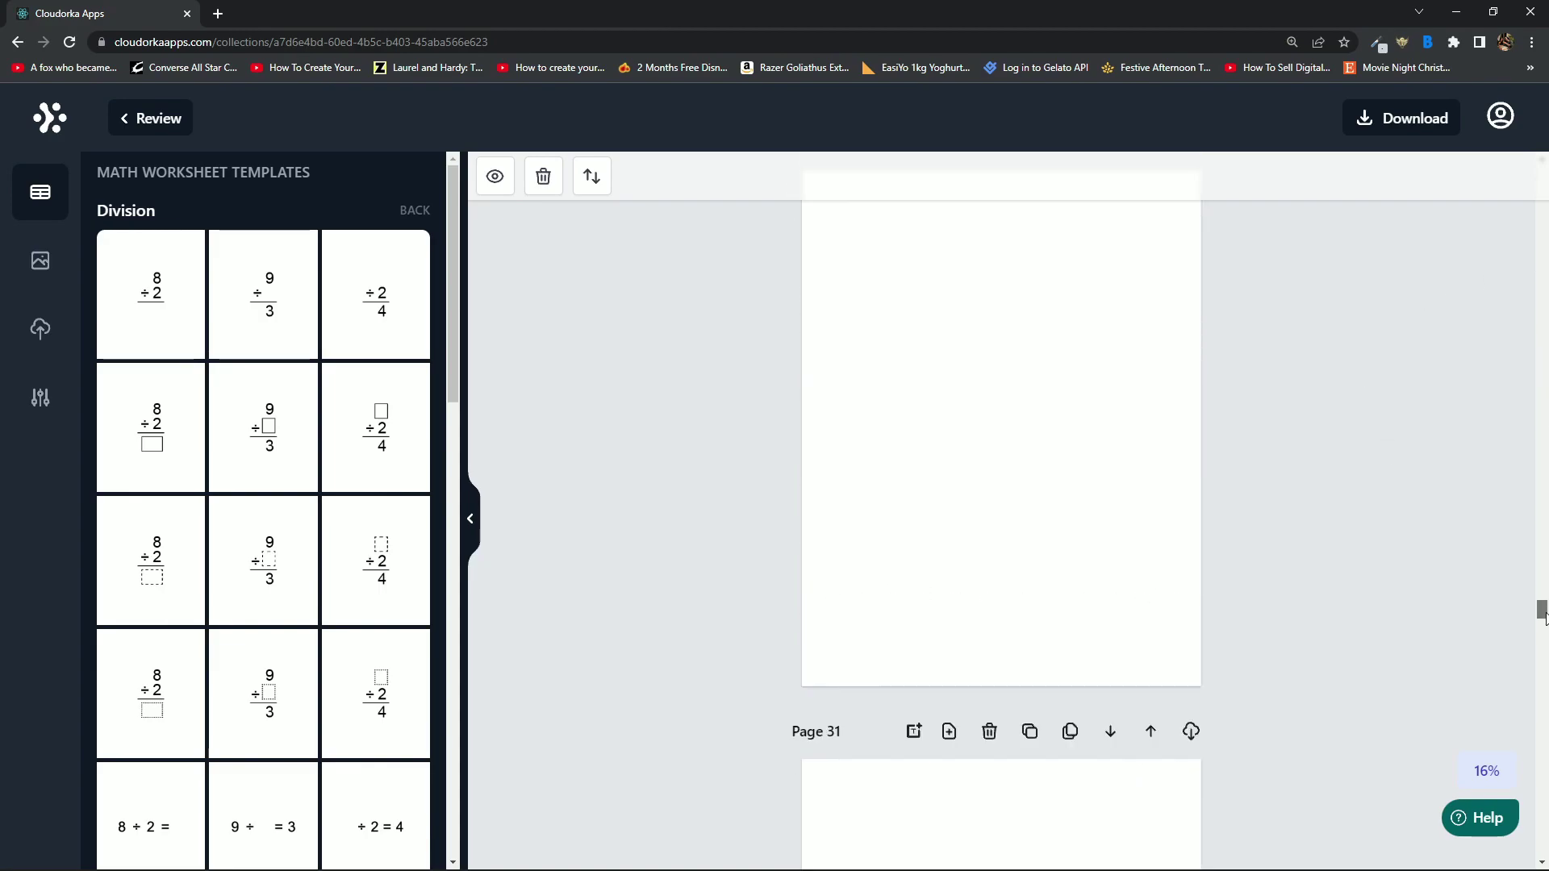
scroll(1401, 536, "down", 20)
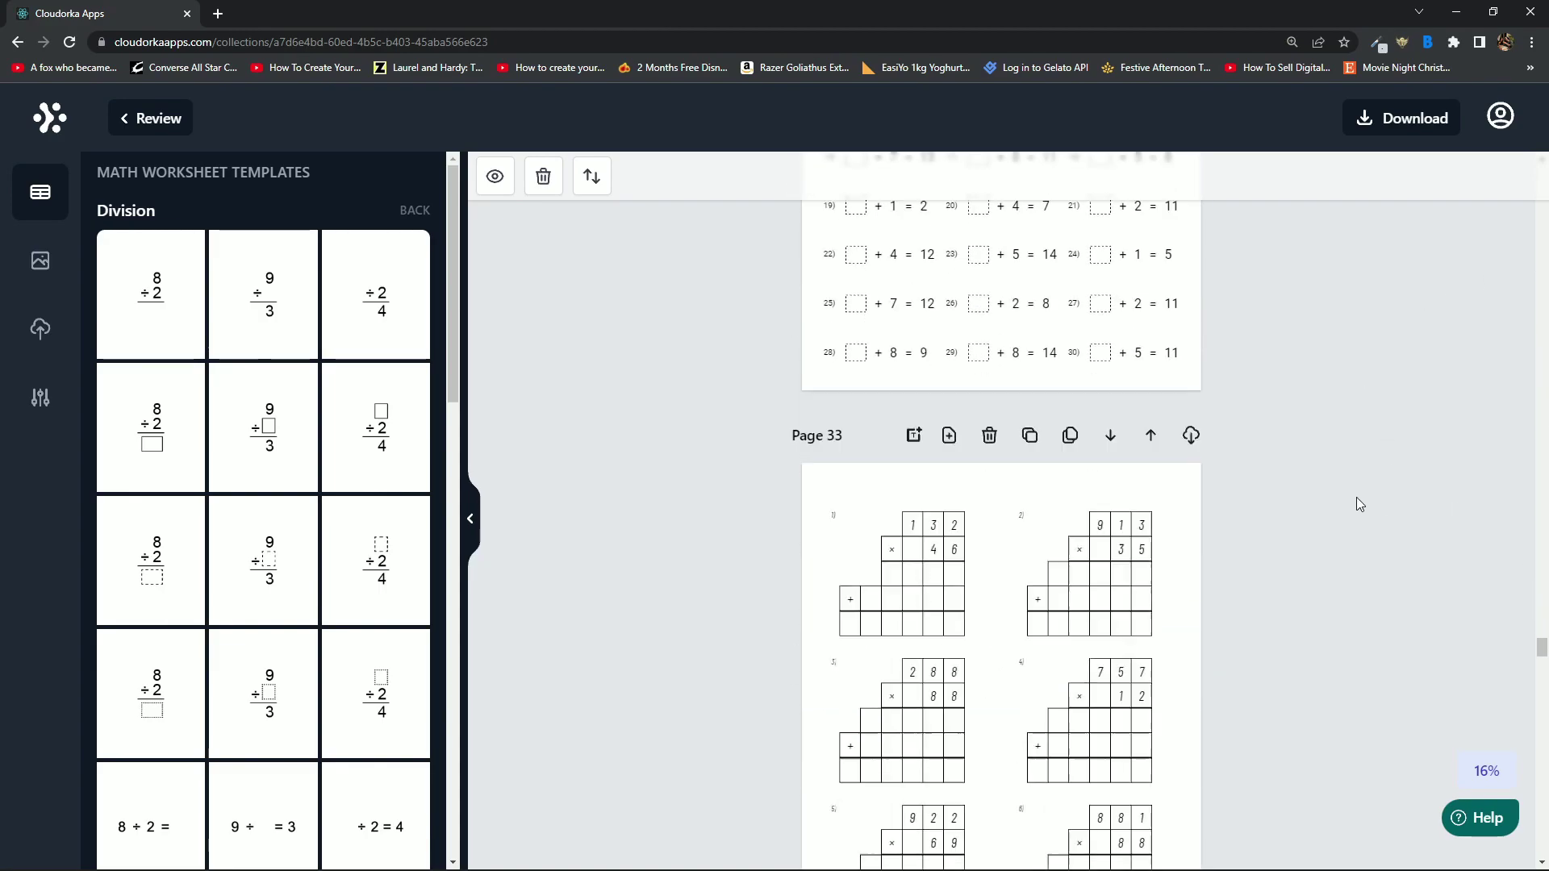
- Examine the solutions pages after the last worksheet, enlarging the worked multiplication and long-division answers on pages 43 and 44
scroll(1291, 505, "down", 20)
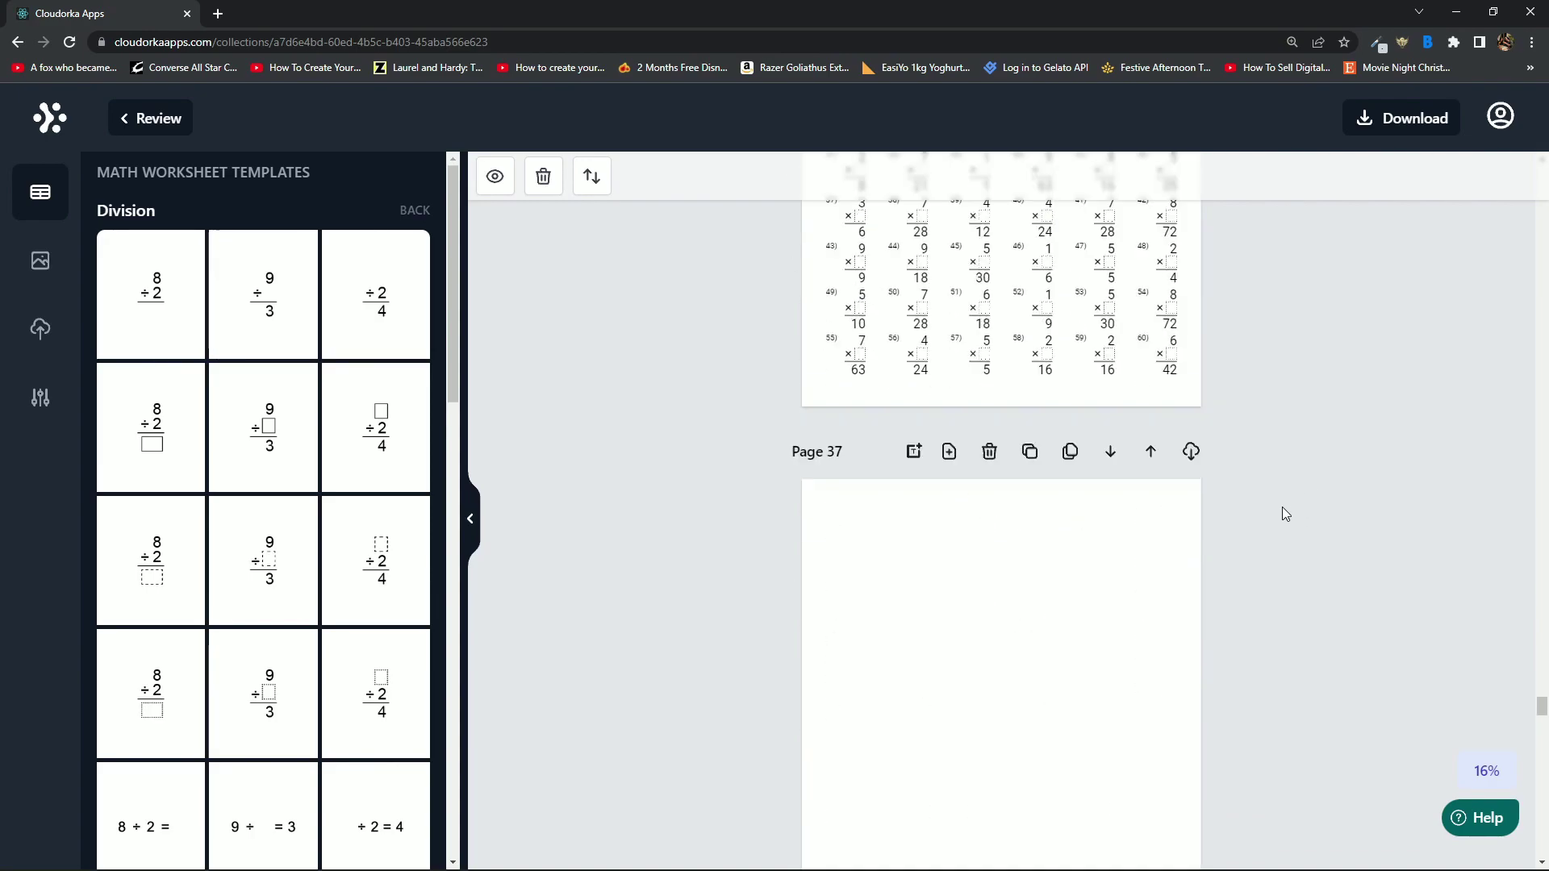
scroll(1280, 505, "down", 15)
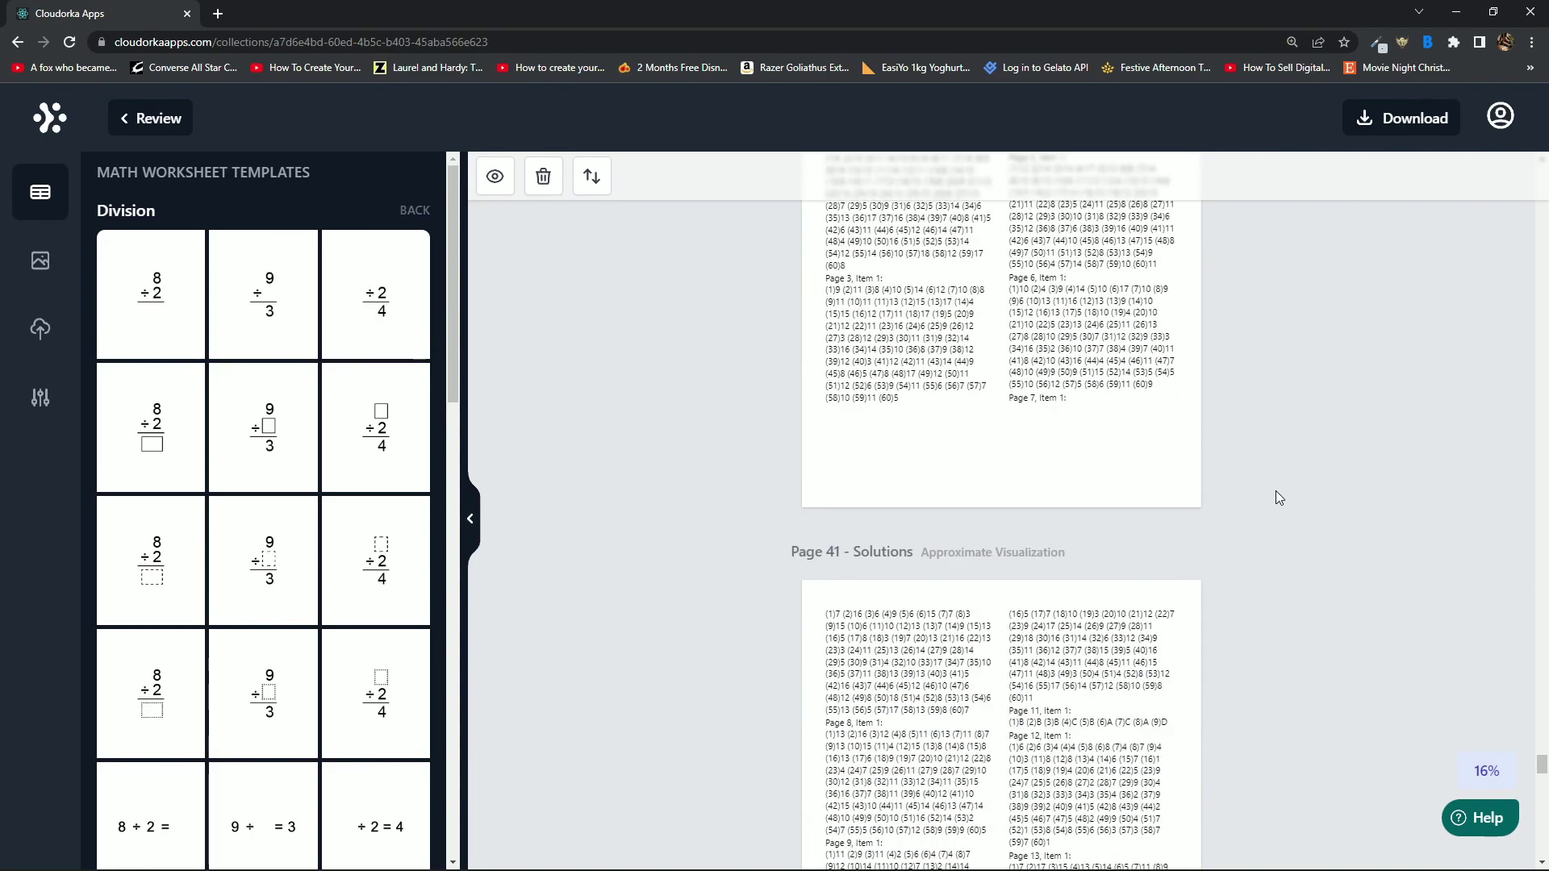
scroll(1268, 502, "down", 10)
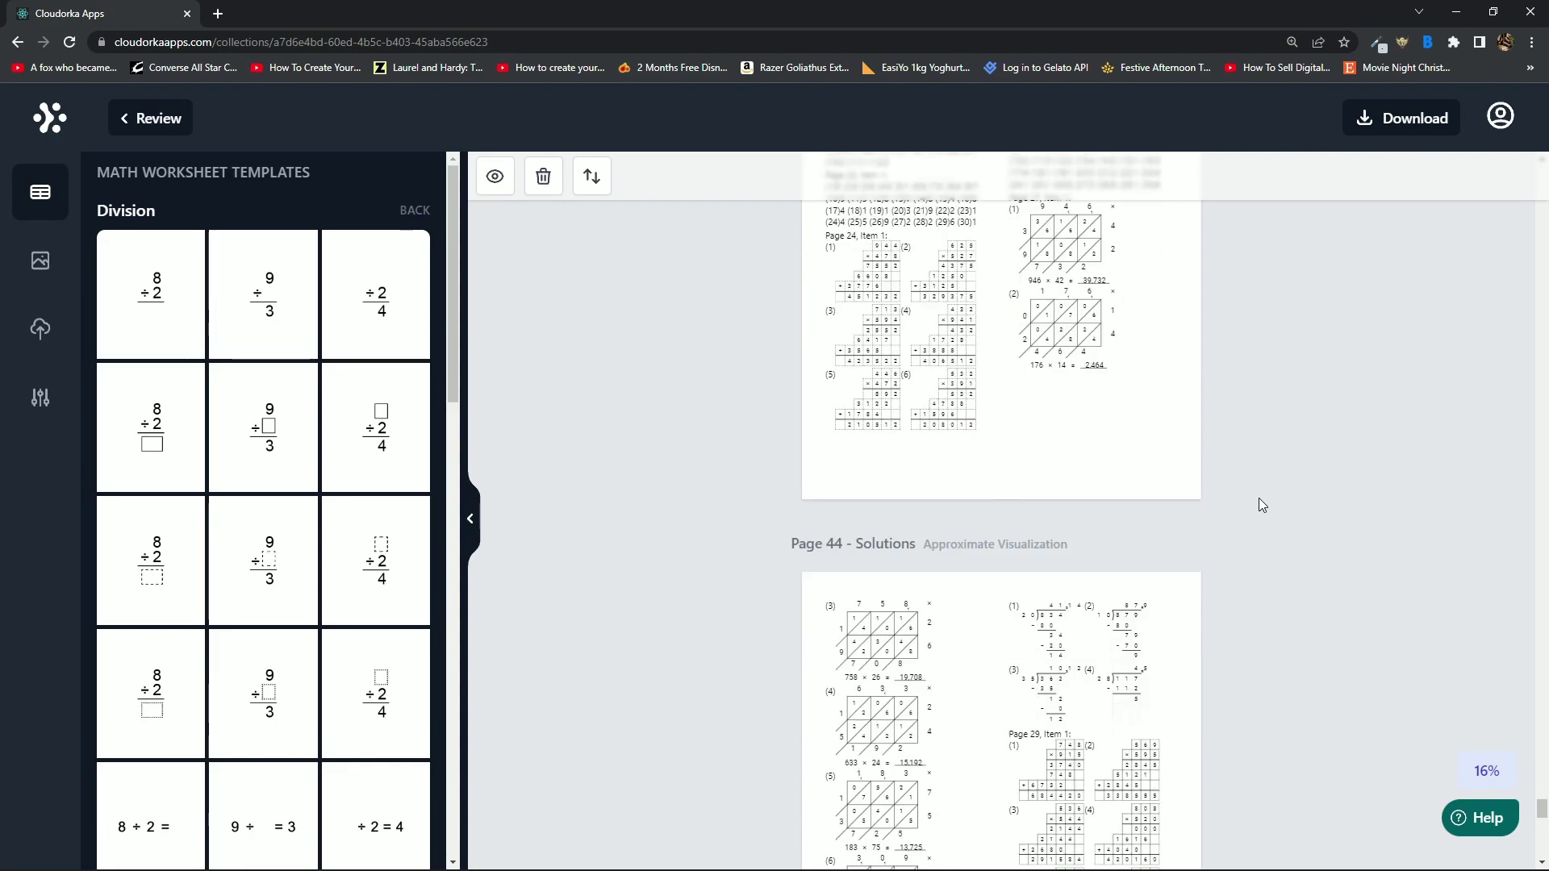
scroll(1277, 361, "up", 1)
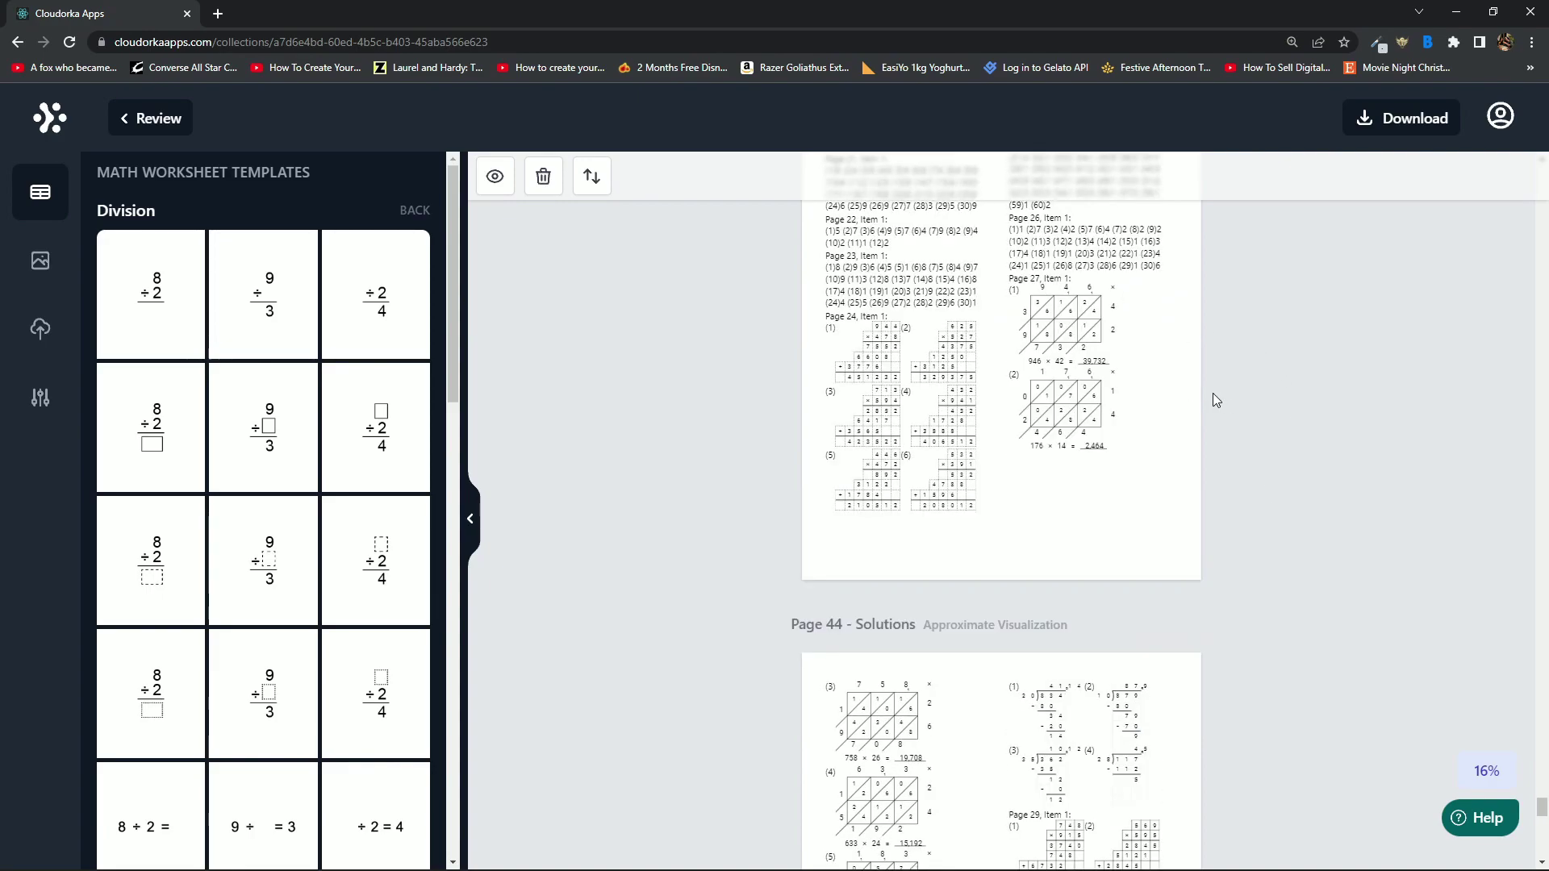
scroll(1202, 467, "down", 4)
scroll(1203, 473, "up", 2, "ctrl")
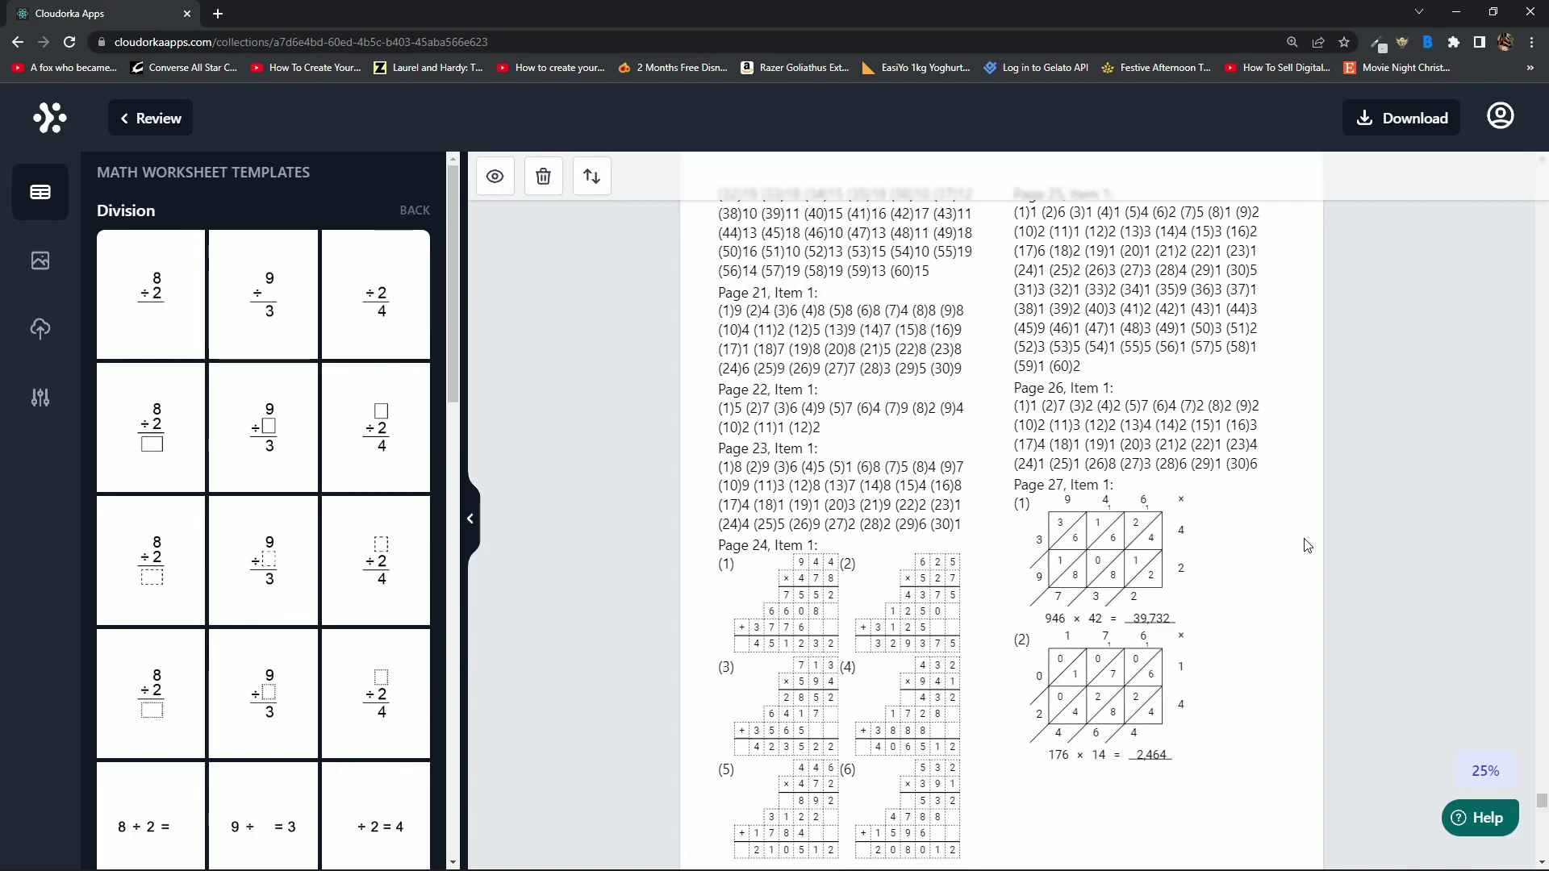
scroll(1308, 546, "down", 8)
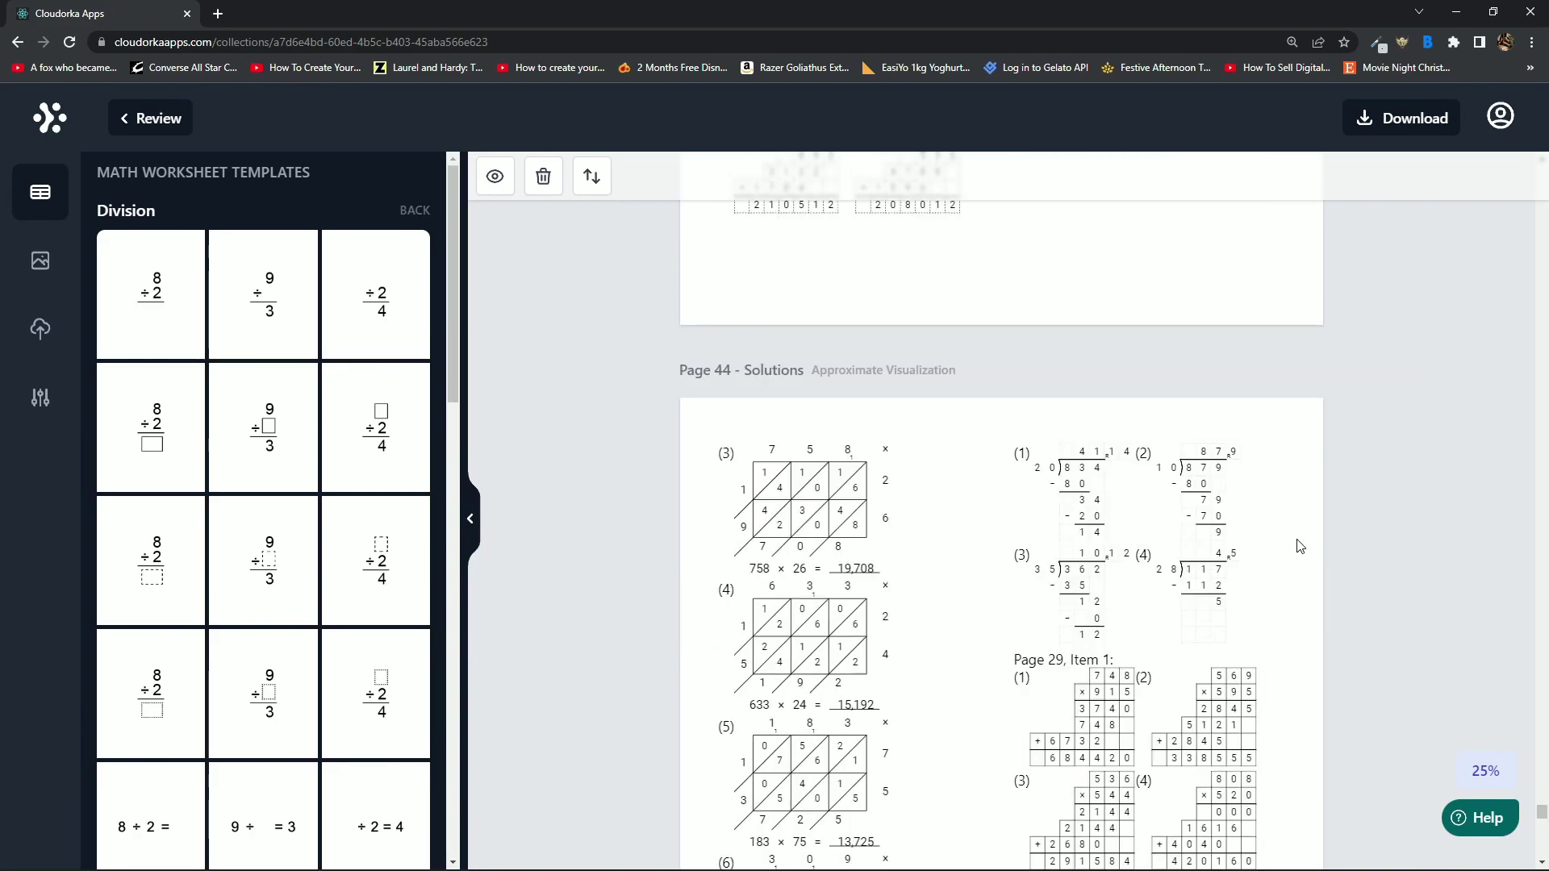
scroll(1300, 547, "down", 2)
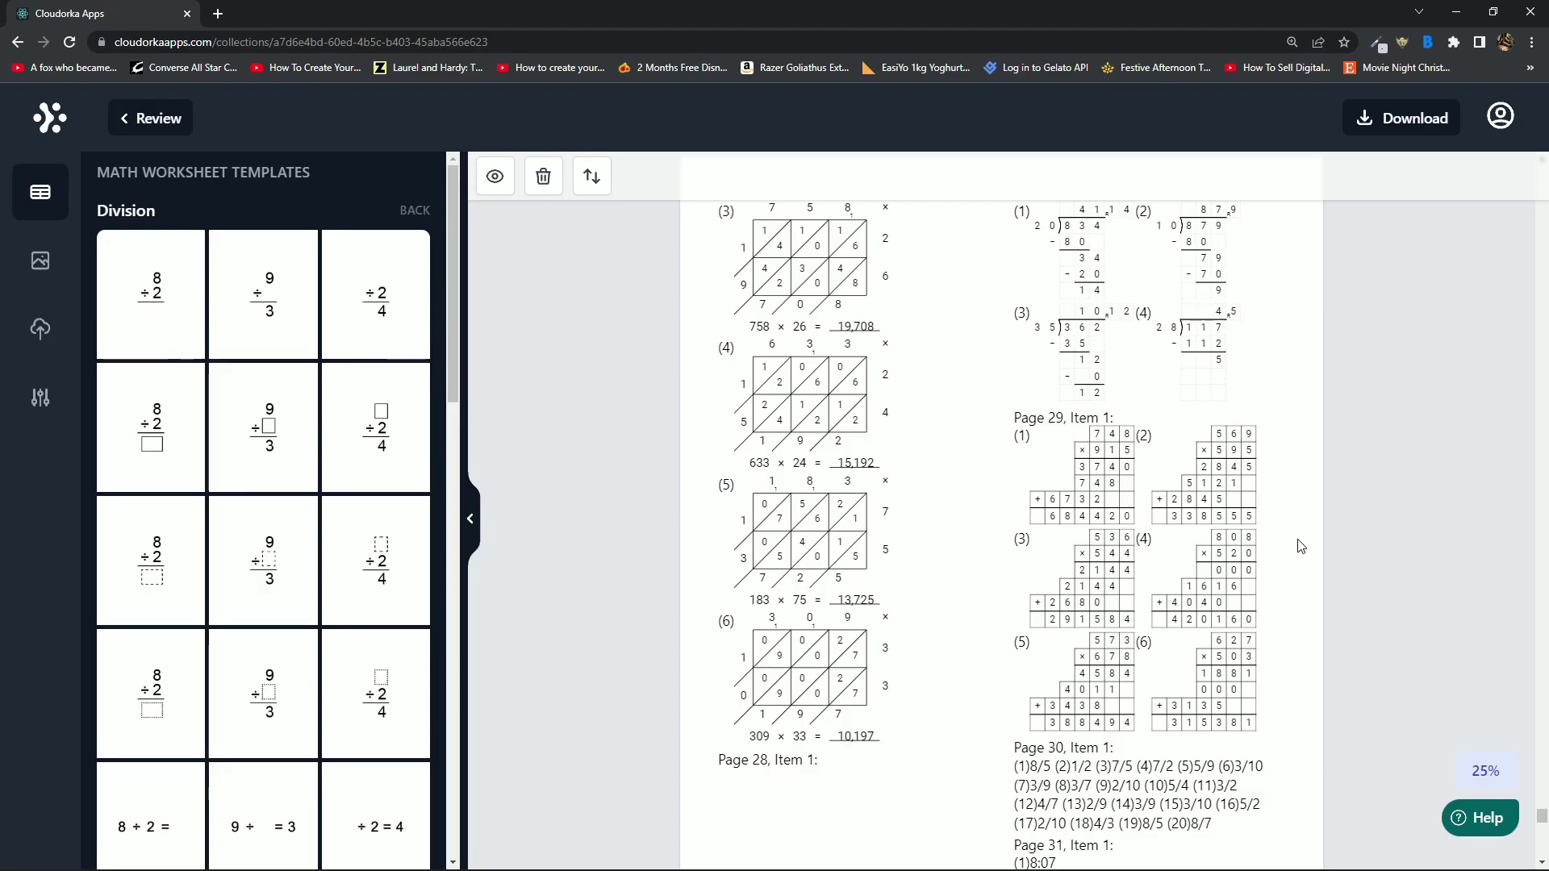